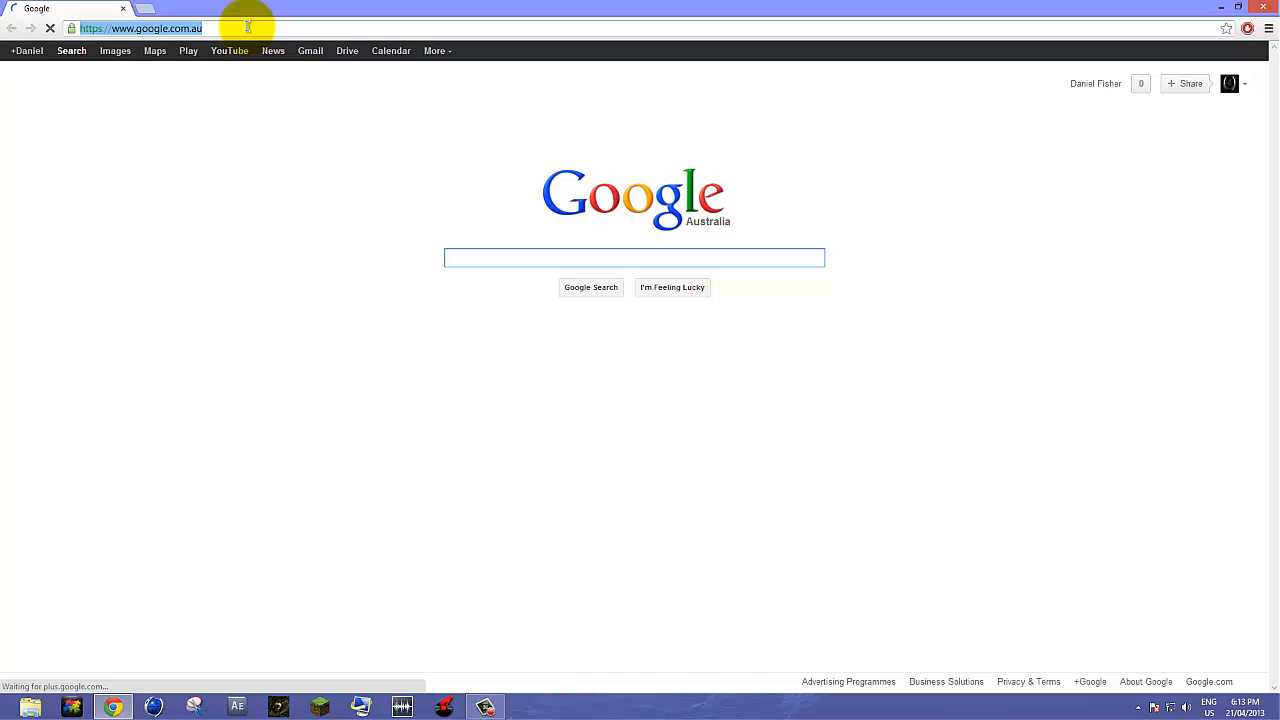
# Open the webs.com website.
pyautogui.write('webs.com')
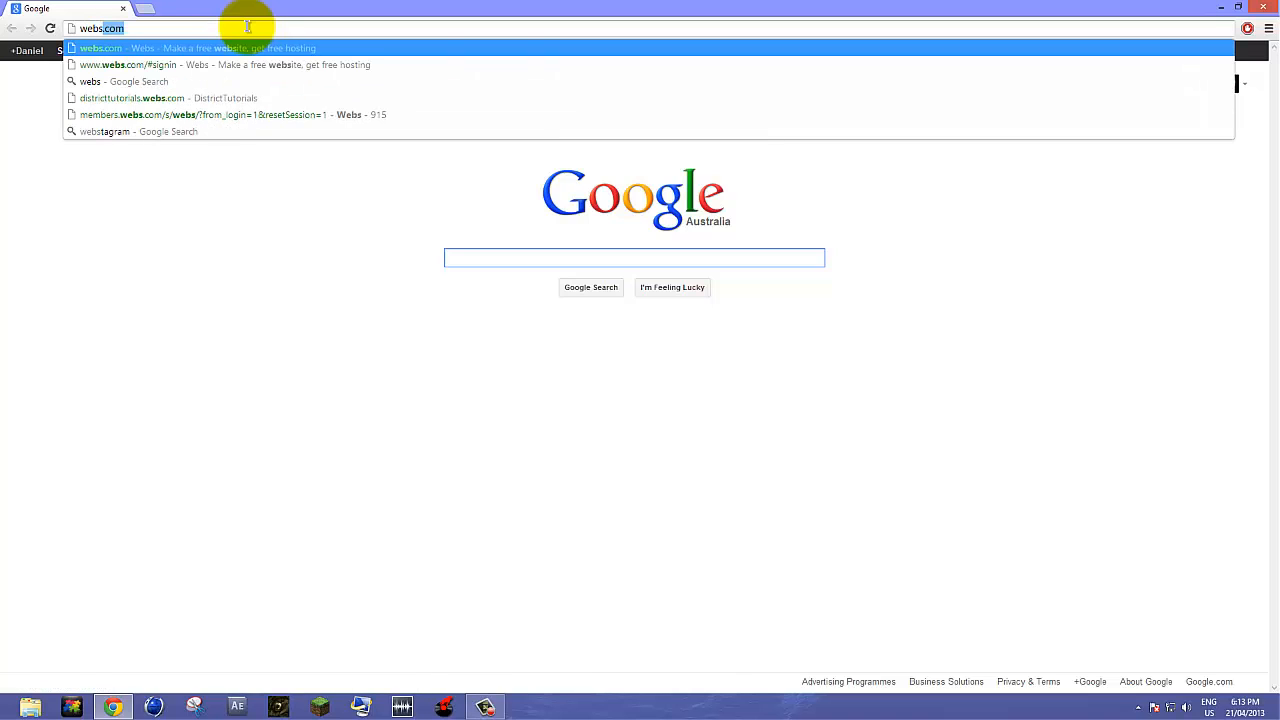
pyautogui.press('Return')
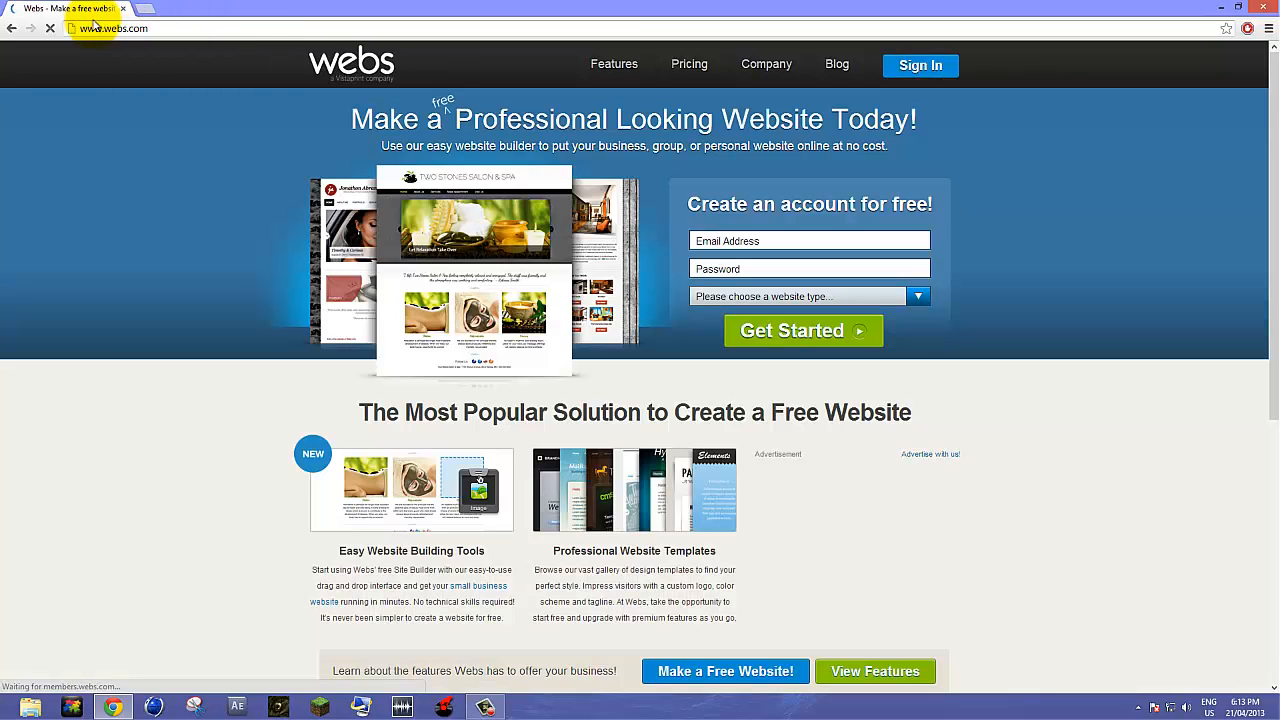
# View the example site districttutorials.webs.com in a new tab and close that tab.
pyautogui.click(147, 9)
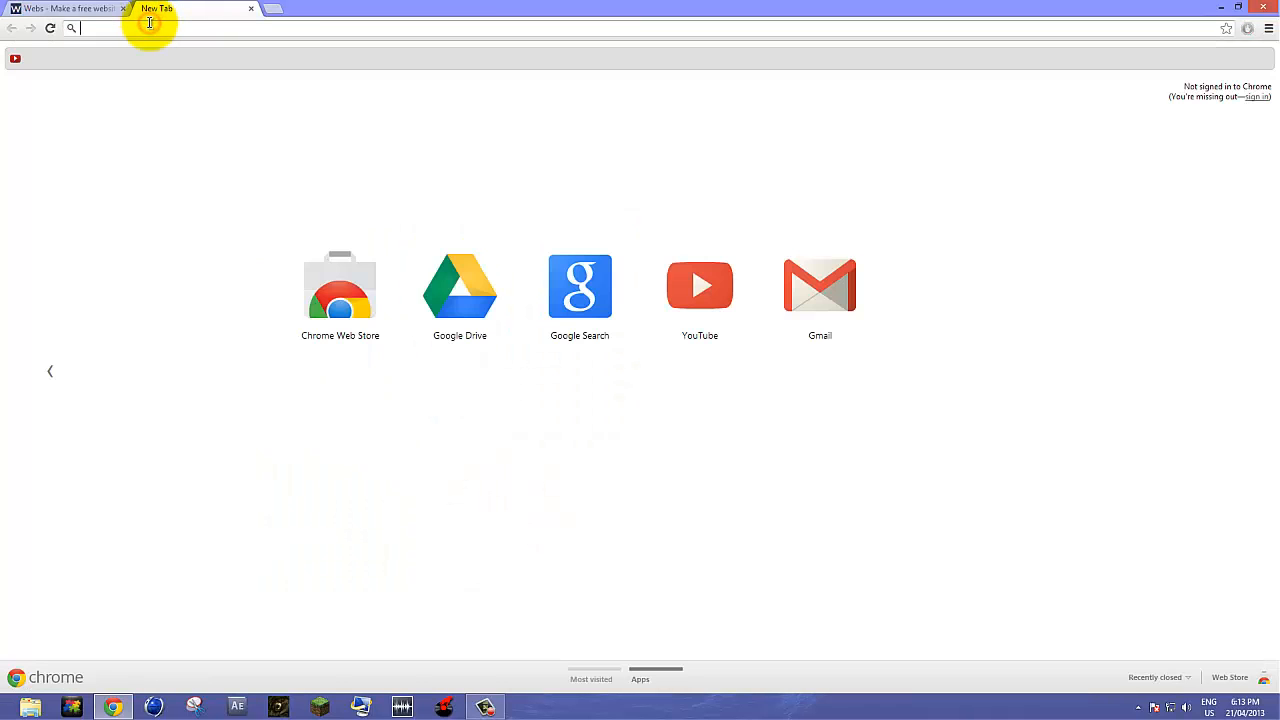
pyautogui.write('districttutorials.webs.com')
pyautogui.press('Return')
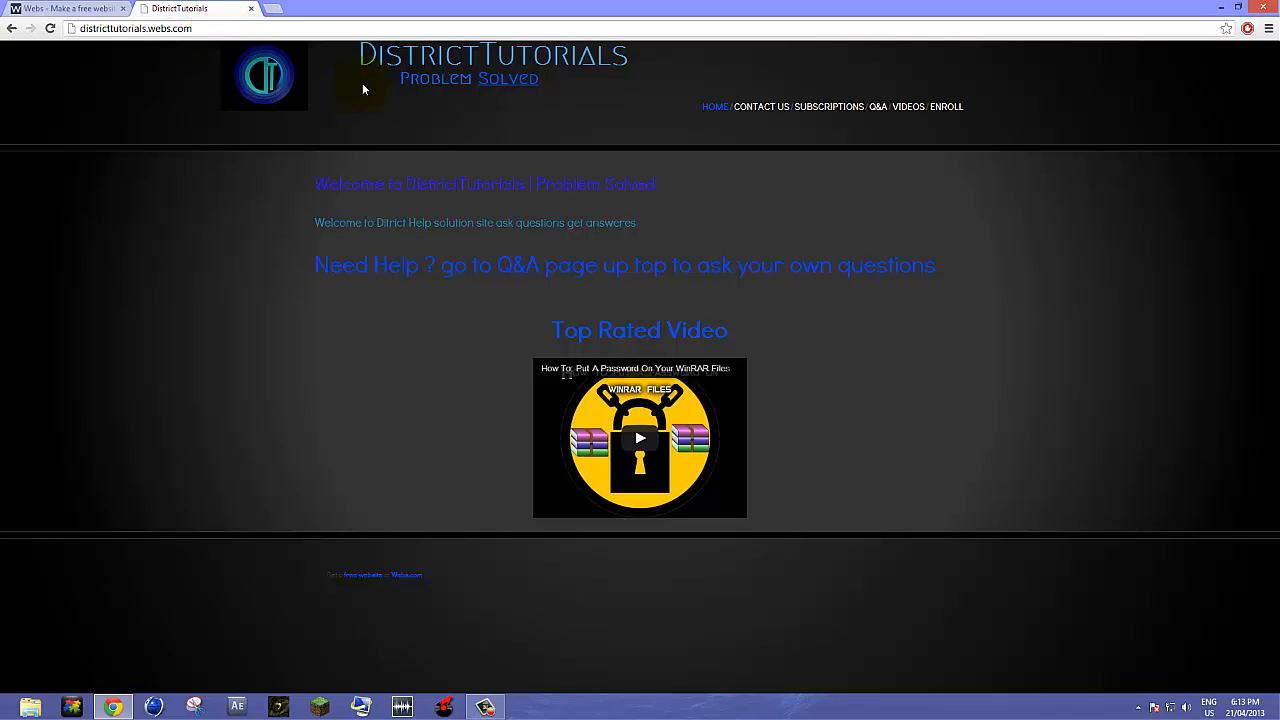
pyautogui.click(255, 9)
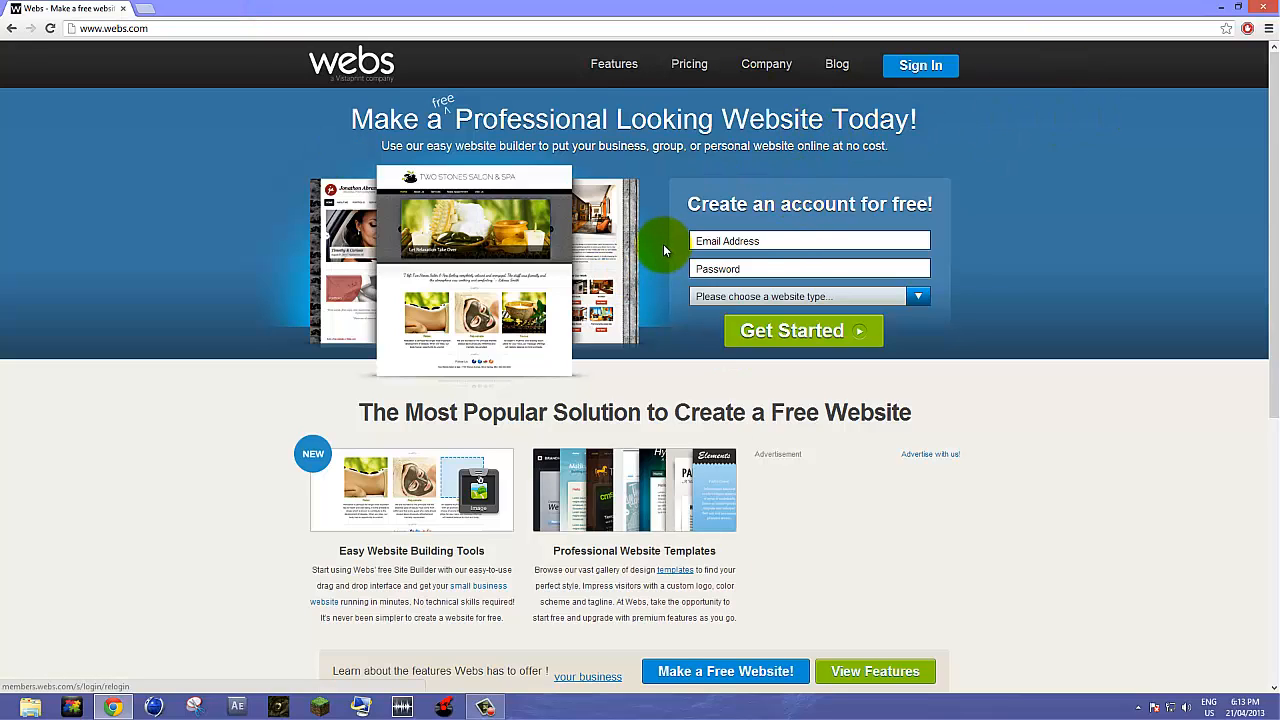
# Examine the free account sign-up form, including its email, password and website type fields.
pyautogui.click(788, 240)
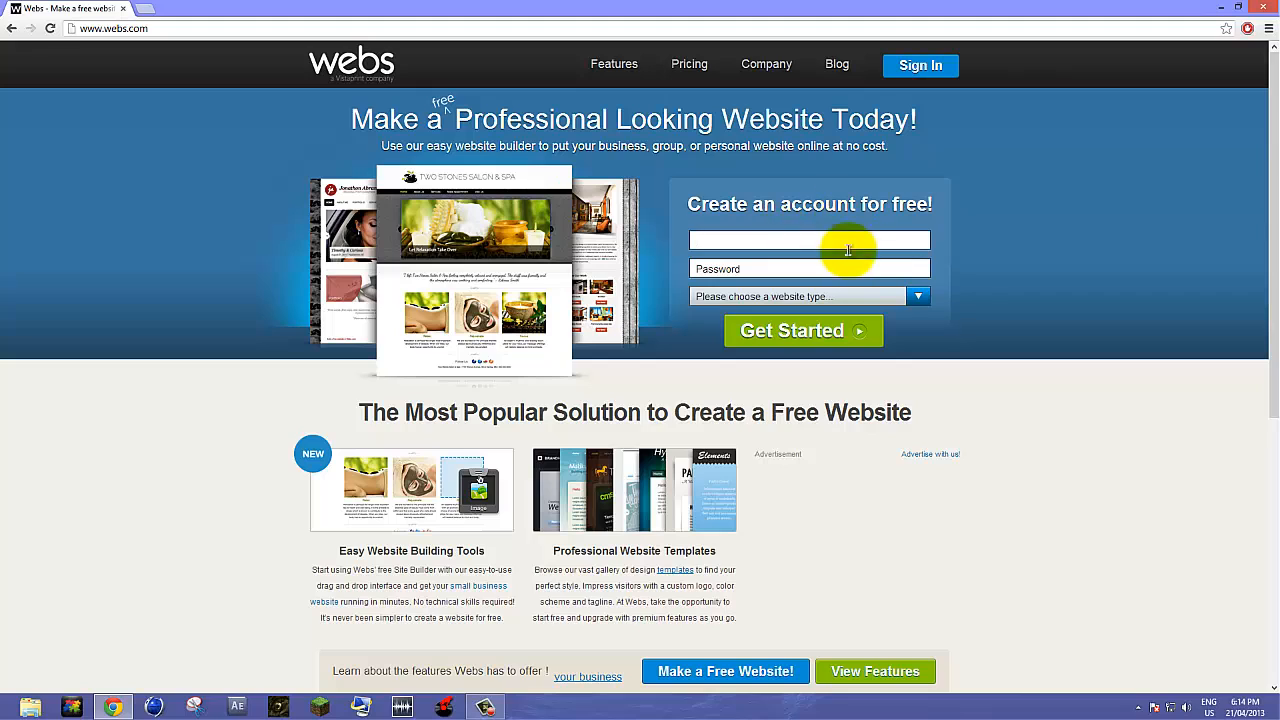
pyautogui.click(768, 296)
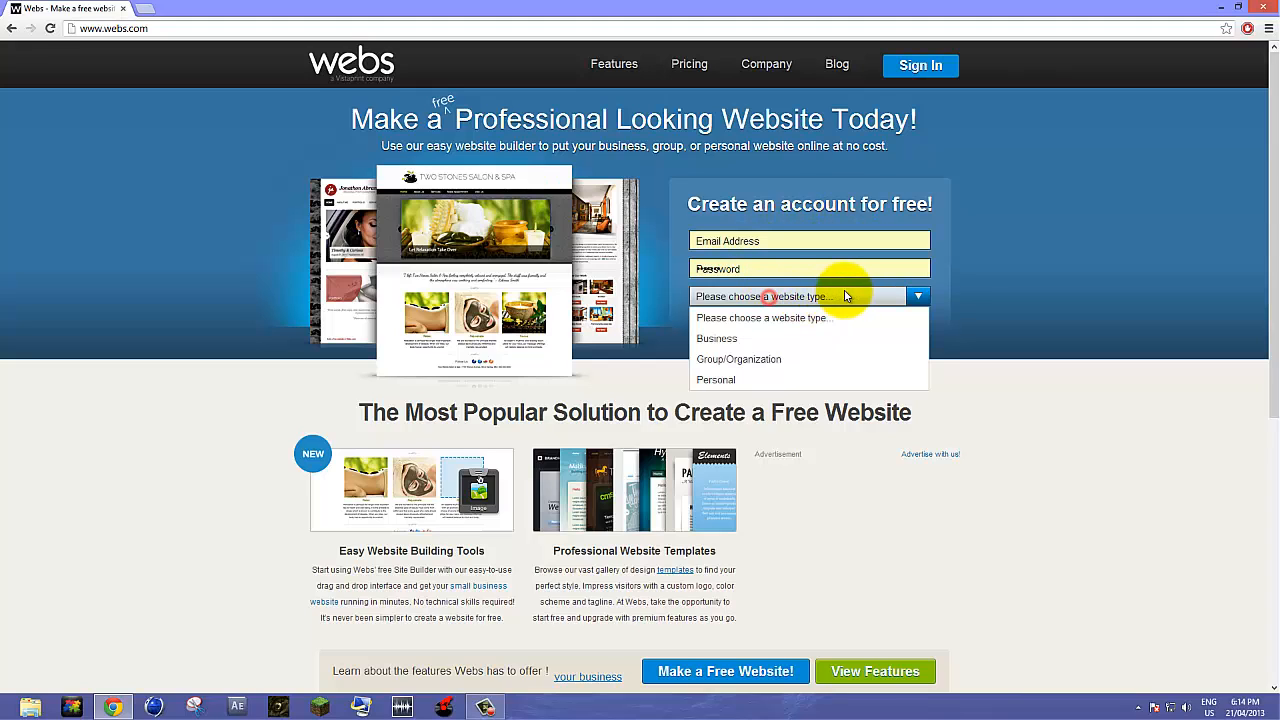
pyautogui.click(866, 294)
pyautogui.click(768, 267)
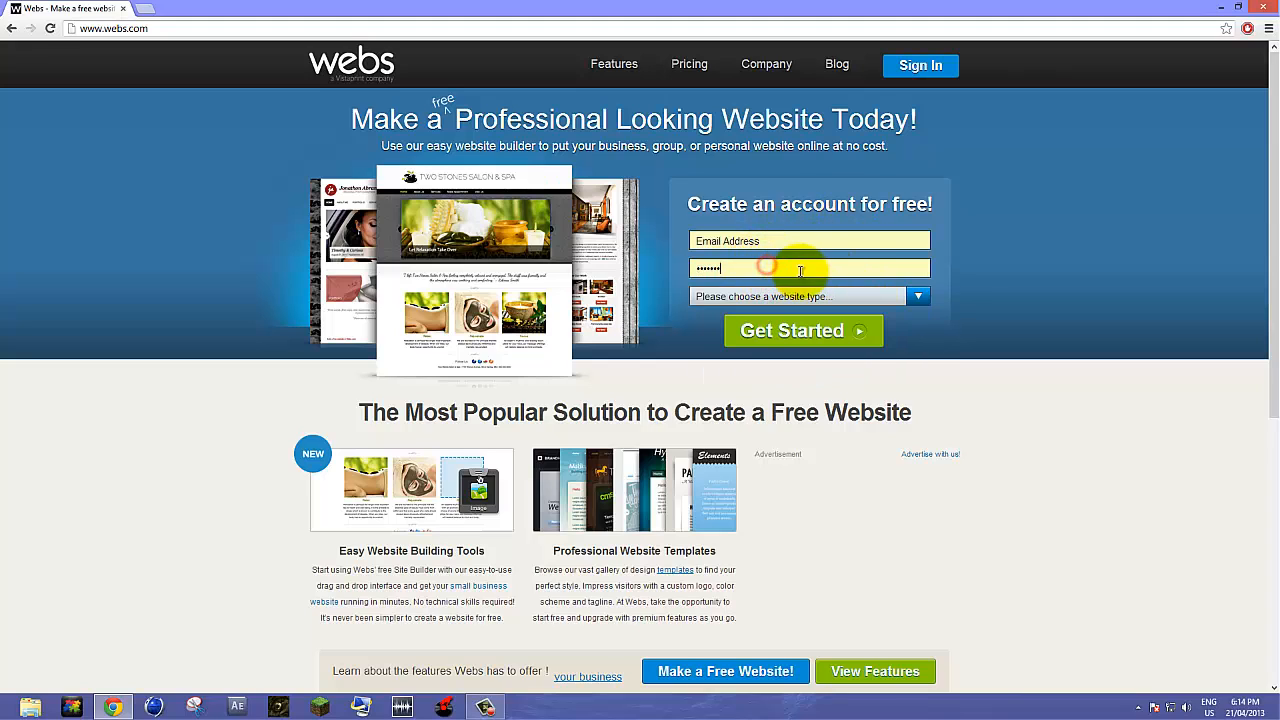
pyautogui.click(913, 295)
pyautogui.scroll(-2, 818, 345)
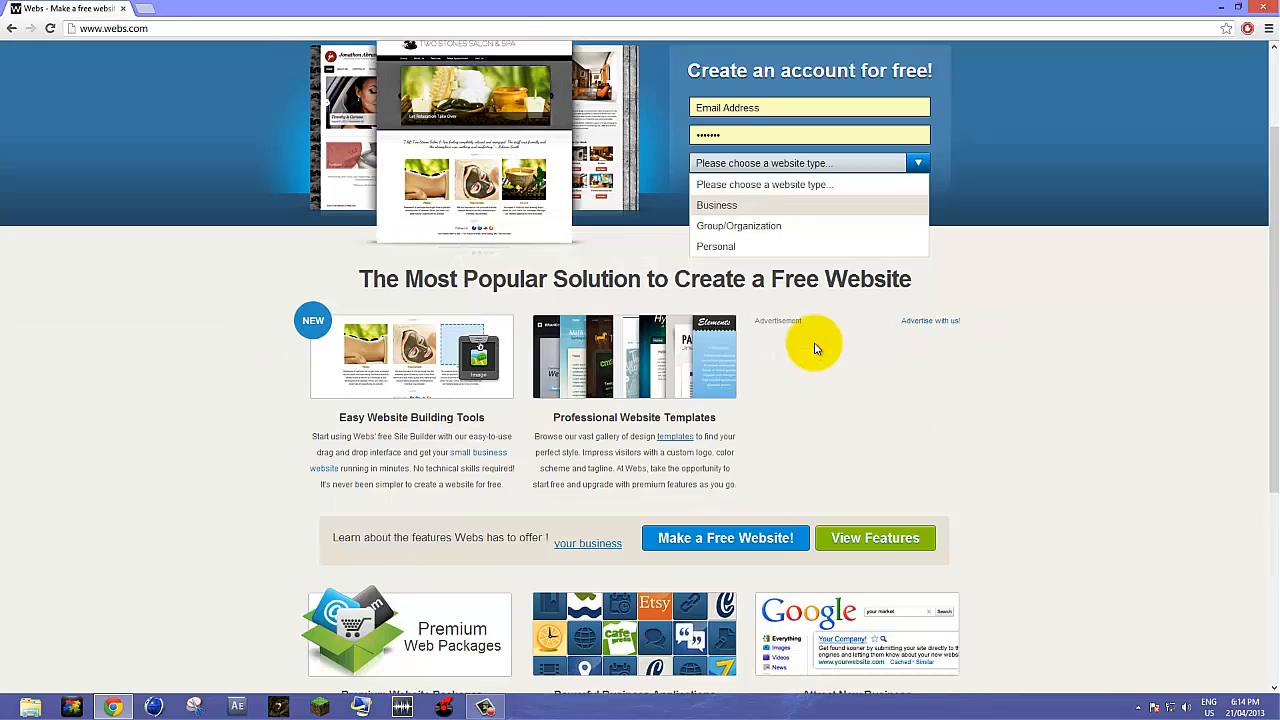
pyautogui.scroll(1, 820, 346)
pyautogui.click(815, 229)
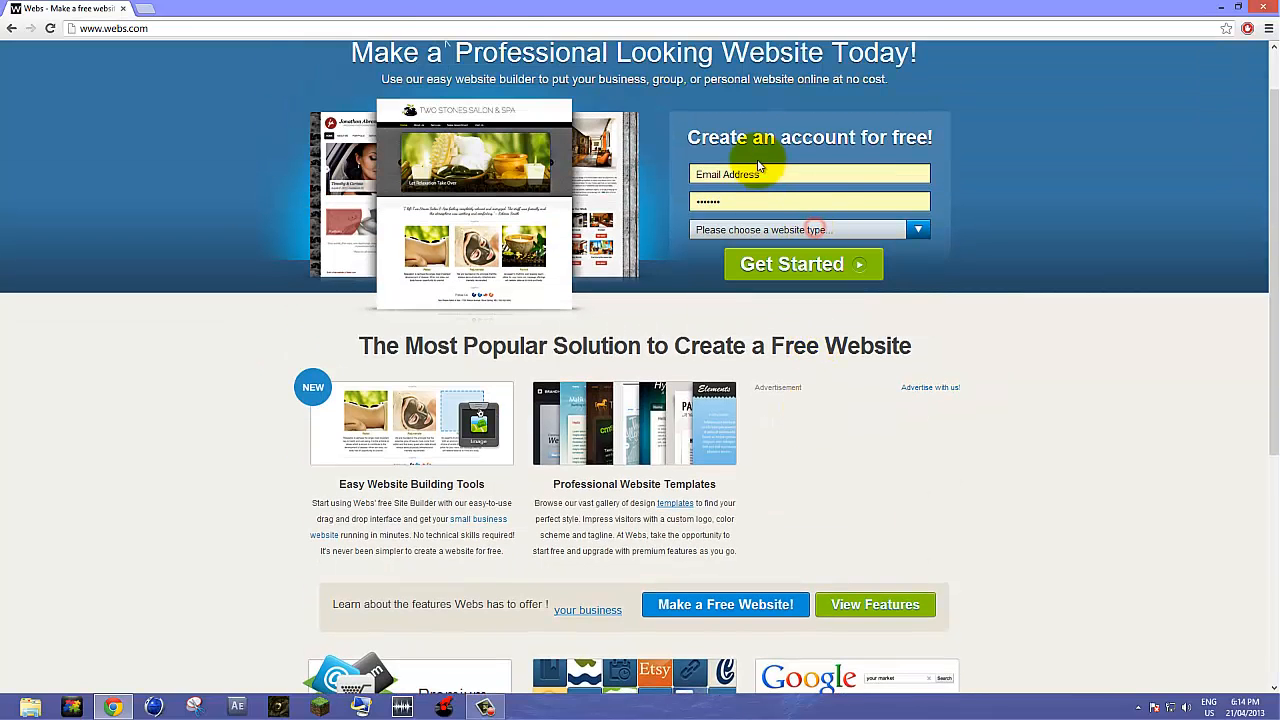
pyautogui.scroll(1, 781, 201)
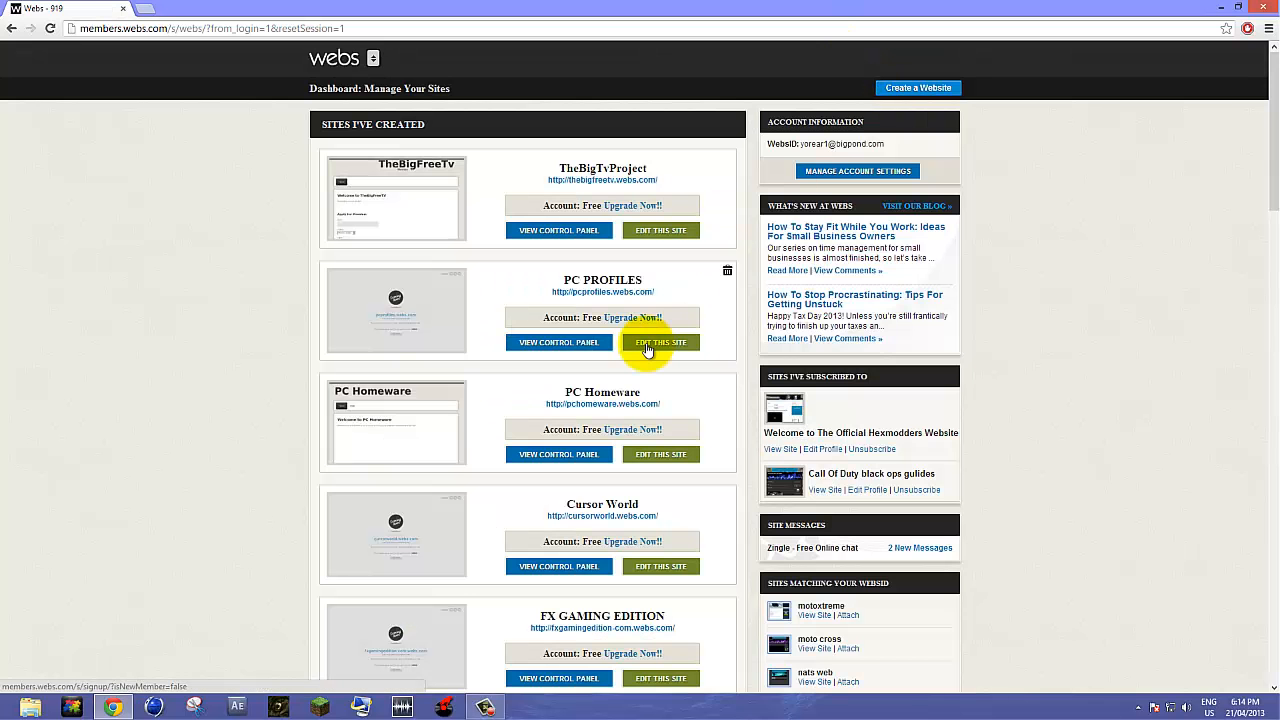
# Start creating a new website from the dashboard and title it Example Website.
pyautogui.scroll(-2, 650, 346)
pyautogui.scroll(2, 650, 349)
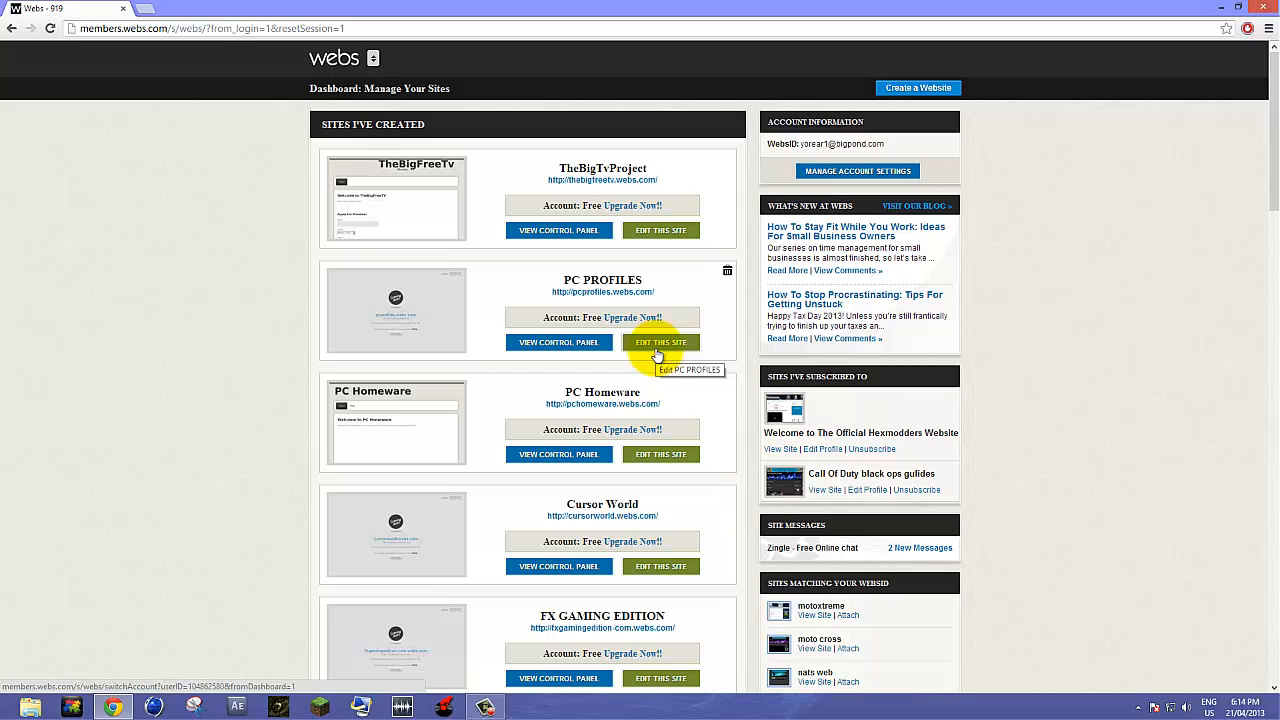
pyautogui.click(921, 92)
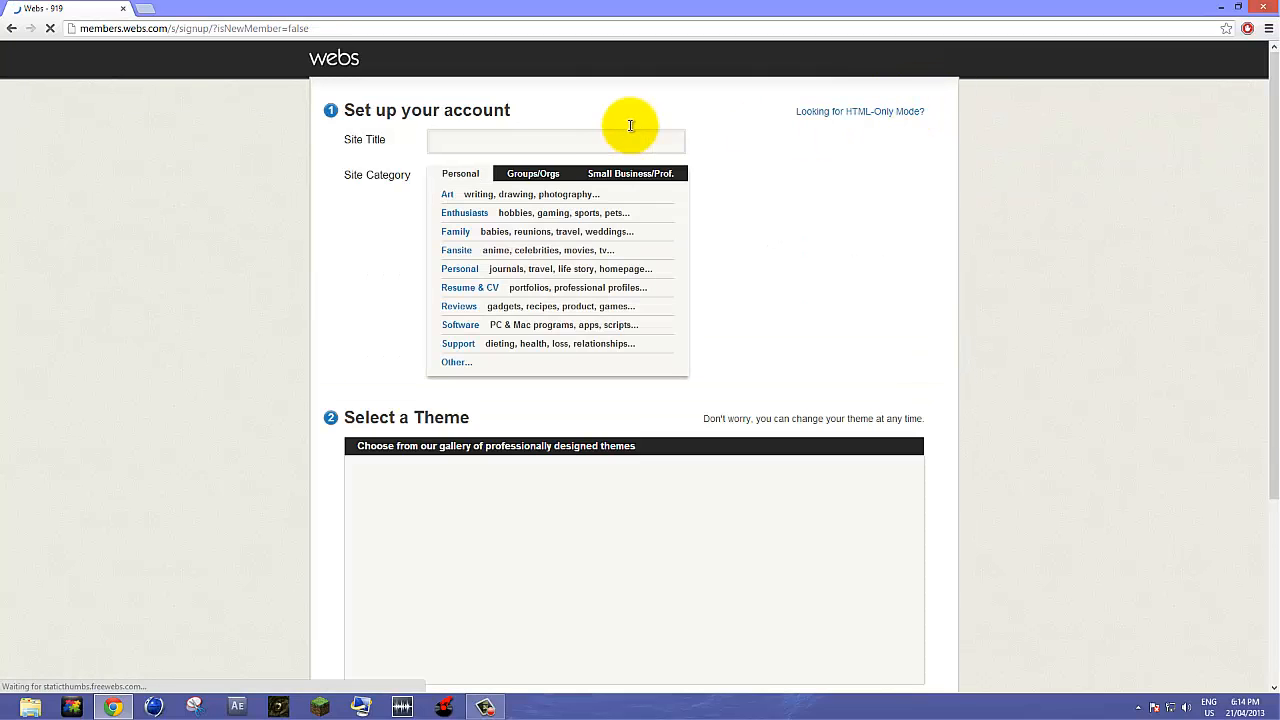
pyautogui.click(614, 143)
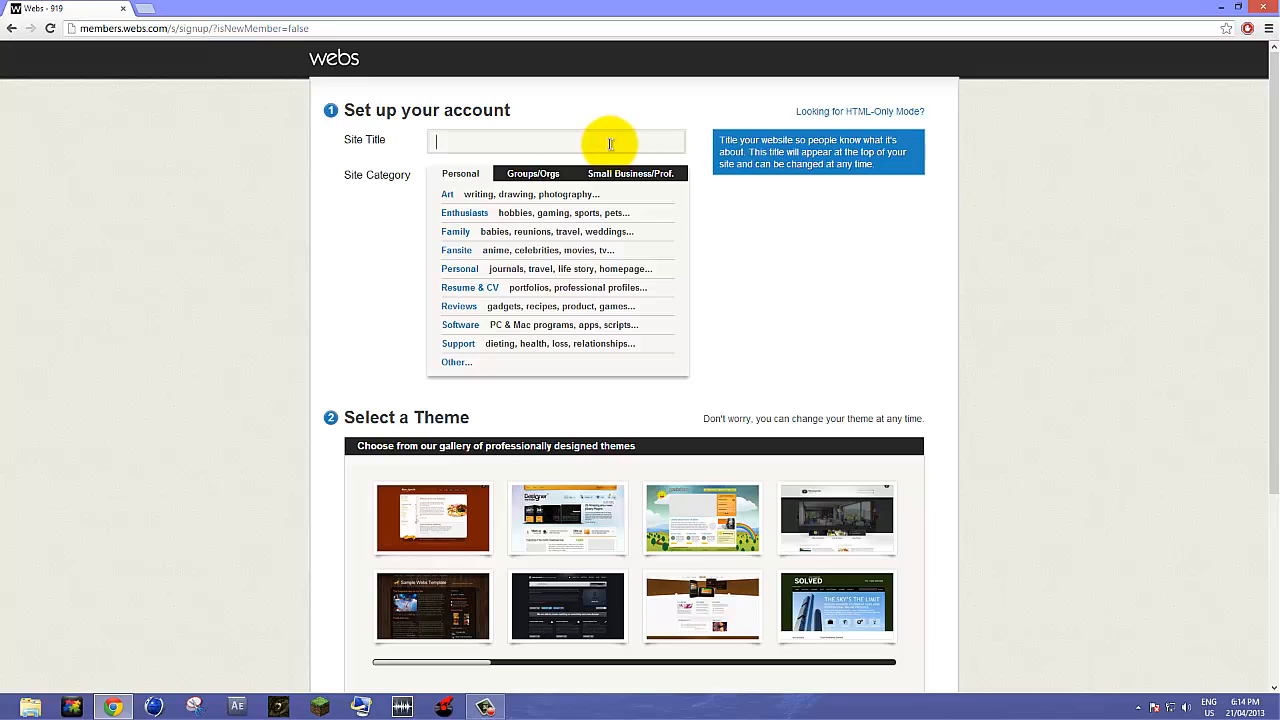
pyautogui.write('Example Website')
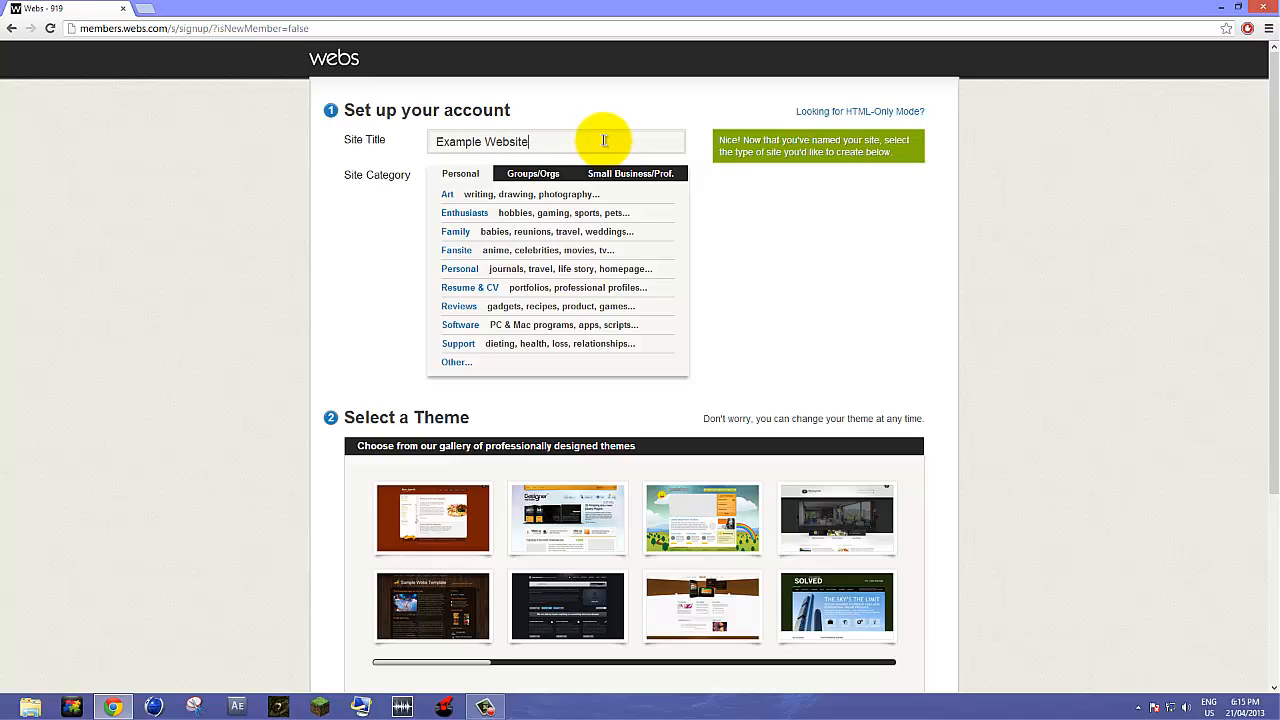
# Replace the site title with the owner's first name followed by "sAwesomedistrict" and set the site category to Other.
pyautogui.click(529, 142)
pyautogui.moveTo(529, 142); pyautogui.dragTo(287, 190)
pyautogui.press('BackSpace')
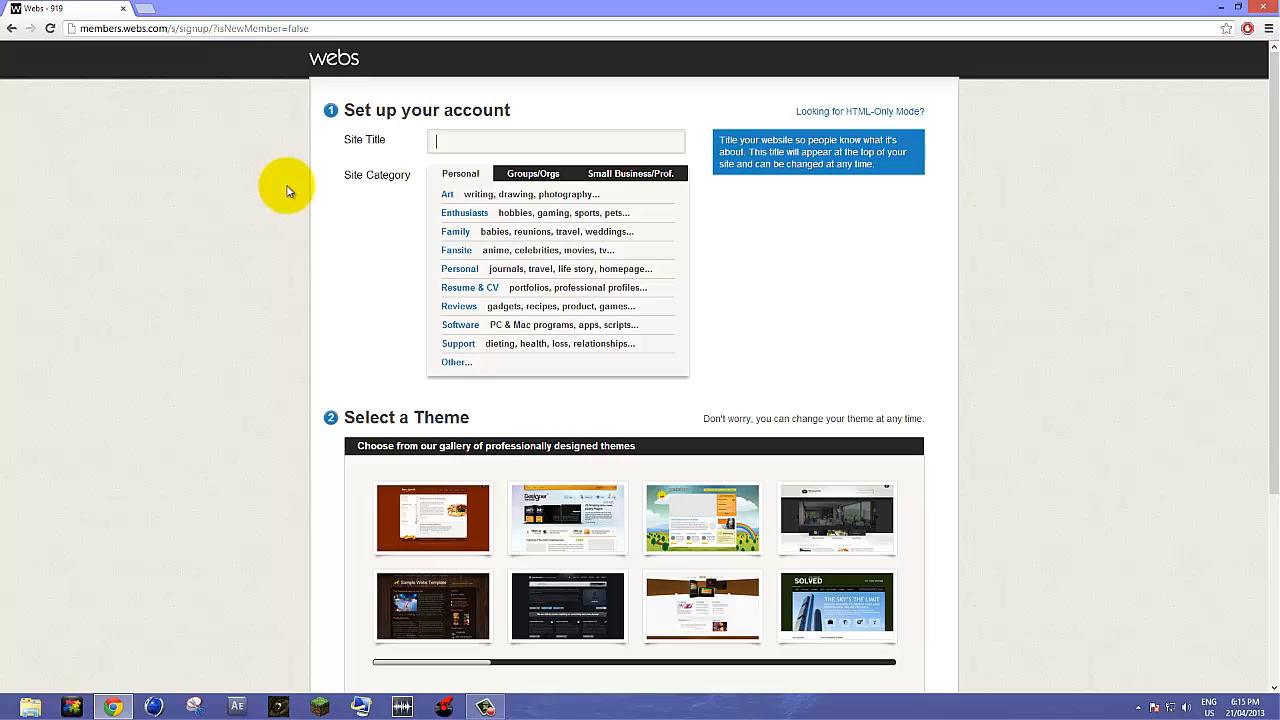
pyautogui.write('lsAwesomedistrict')
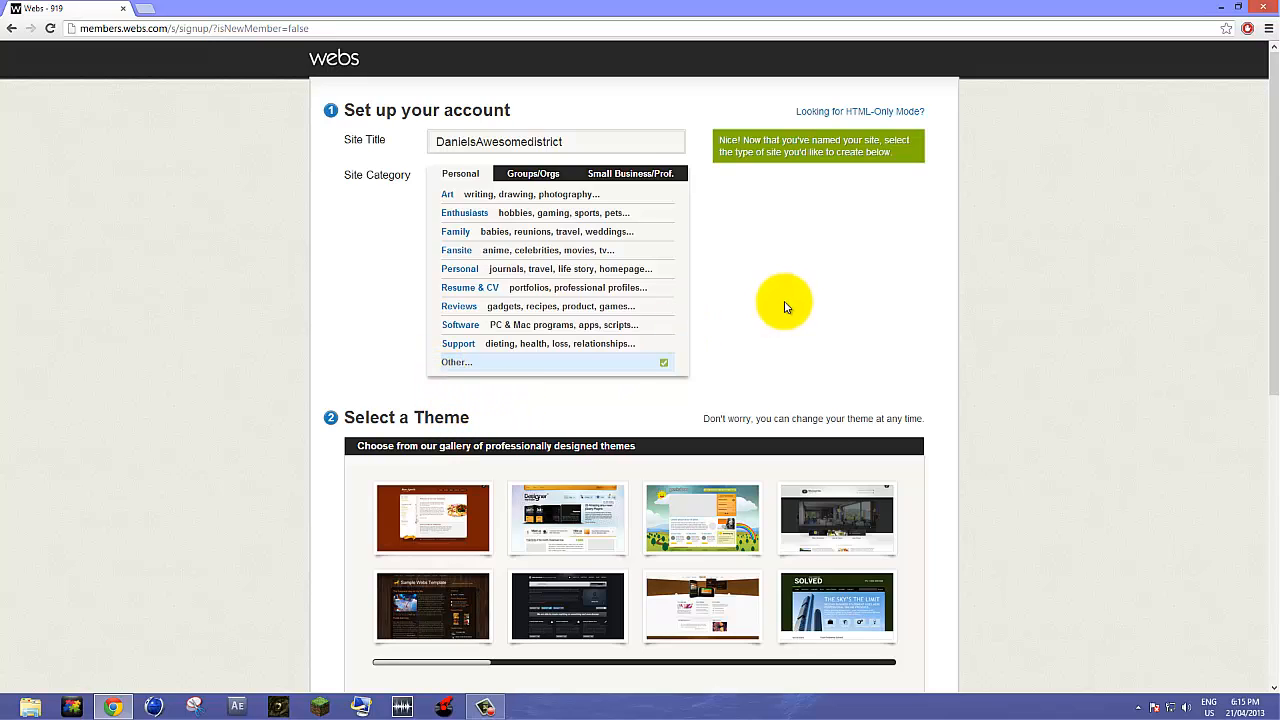
# Select the Digital Glam theme from the theme gallery.
pyautogui.scroll(-4, 729, 434)
pyautogui.scroll(3, 723, 440)
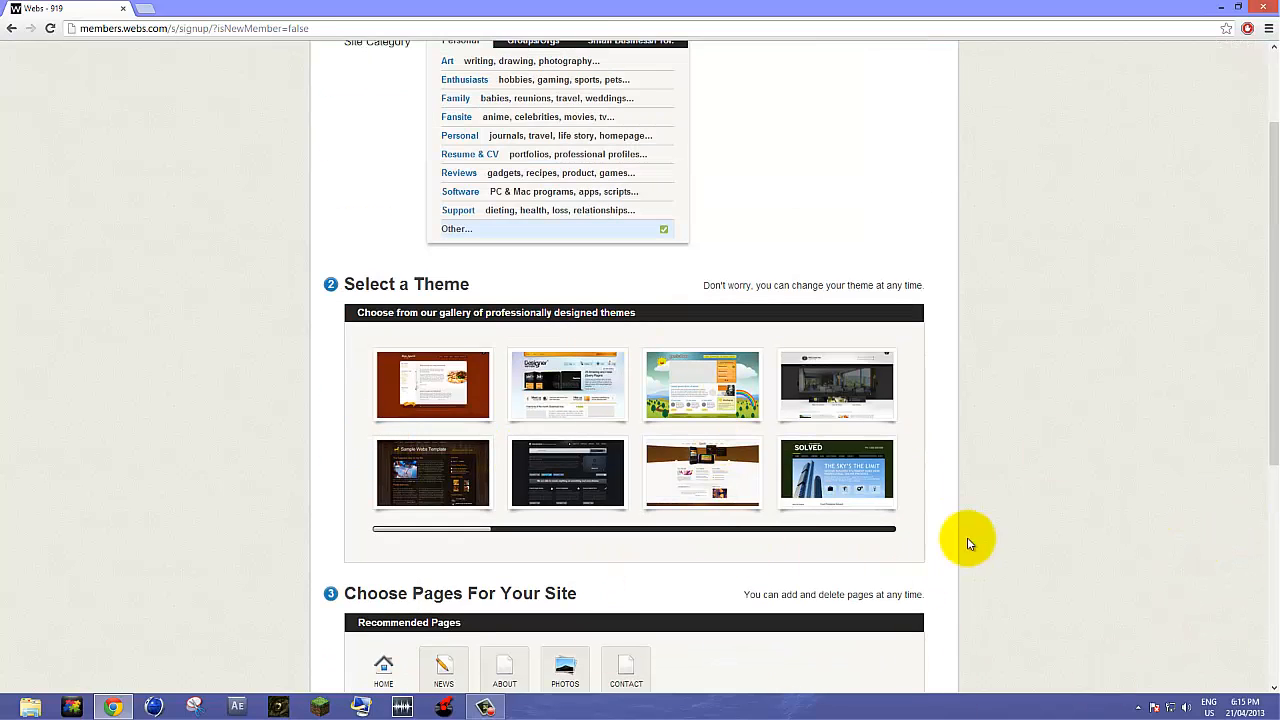
pyautogui.moveTo(440, 527)
pyautogui.mouseDown()
pyautogui.moveTo(640, 528)
pyautogui.moveTo(490, 528)
pyautogui.mouseUp()
pyautogui.click(573, 400)
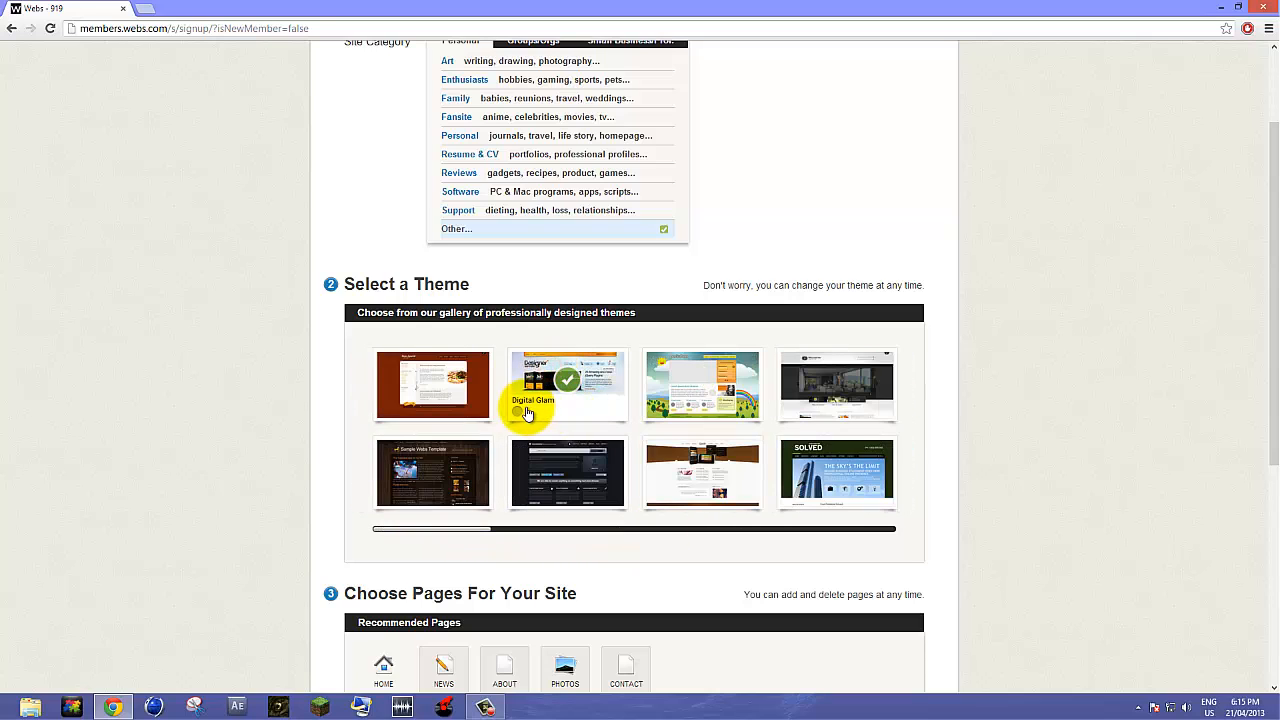
# Exclude the News, About, Photos and Contact pages from the site and submit the website setup.
pyautogui.scroll(-3, 577, 354)
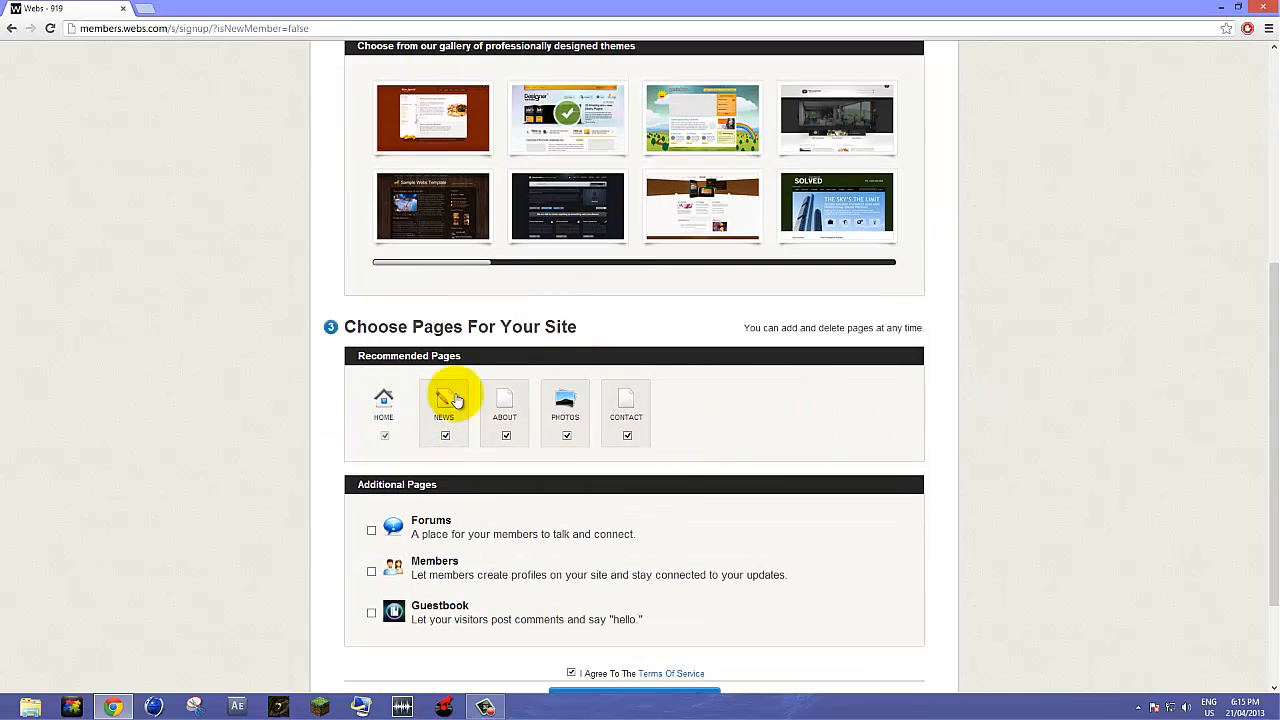
pyautogui.scroll(5, 565, 402)
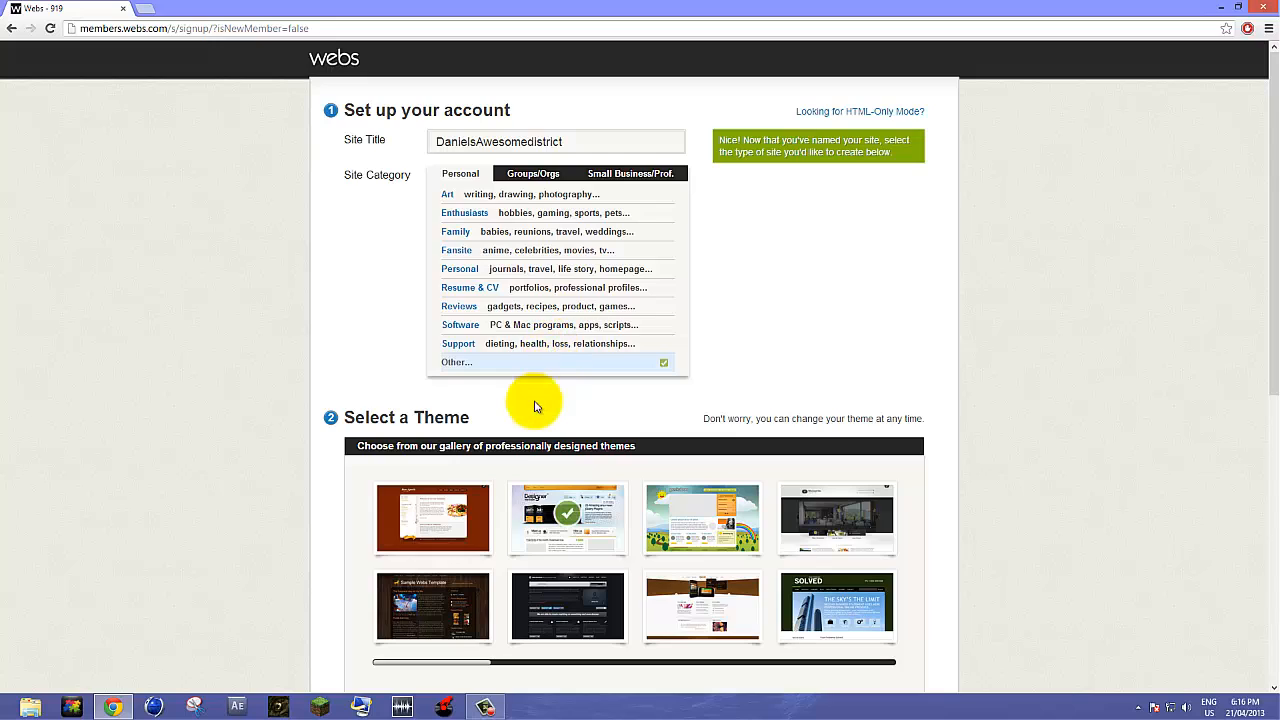
pyautogui.scroll(-5, 534, 403)
pyautogui.click(440, 400)
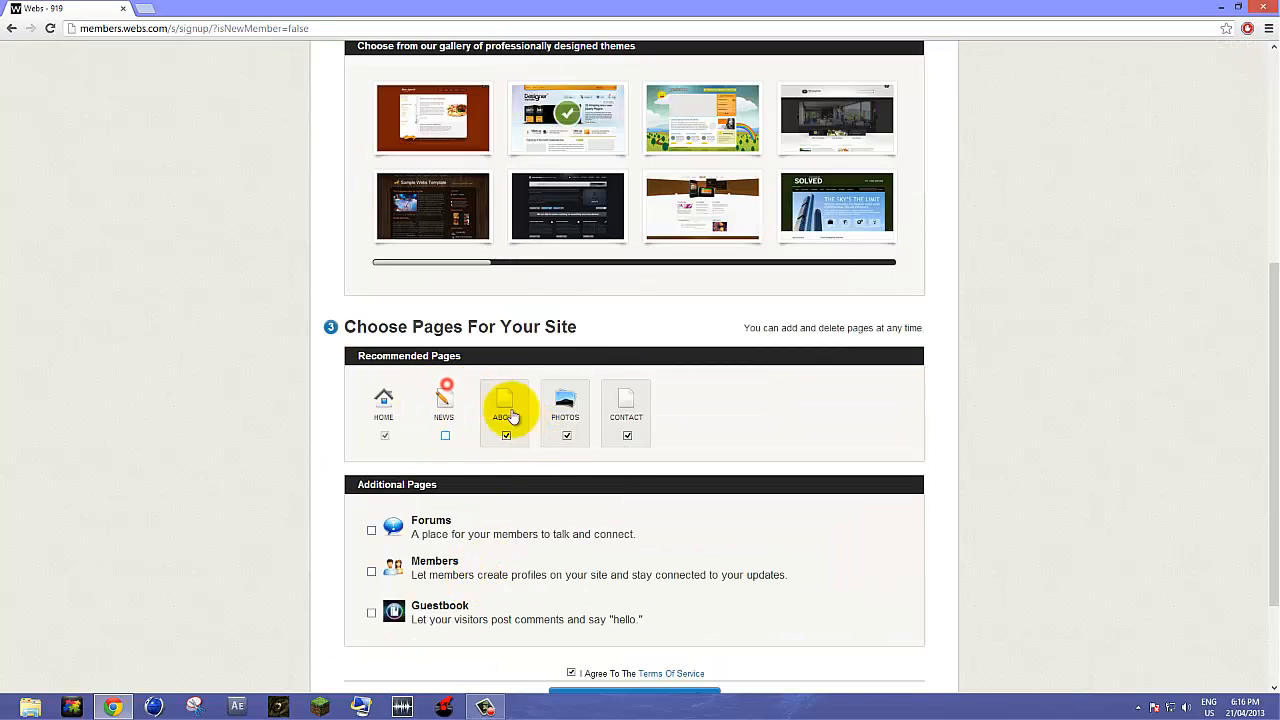
pyautogui.click(520, 412)
pyautogui.click(567, 414)
pyautogui.click(628, 400)
pyautogui.scroll(-3, 440, 510)
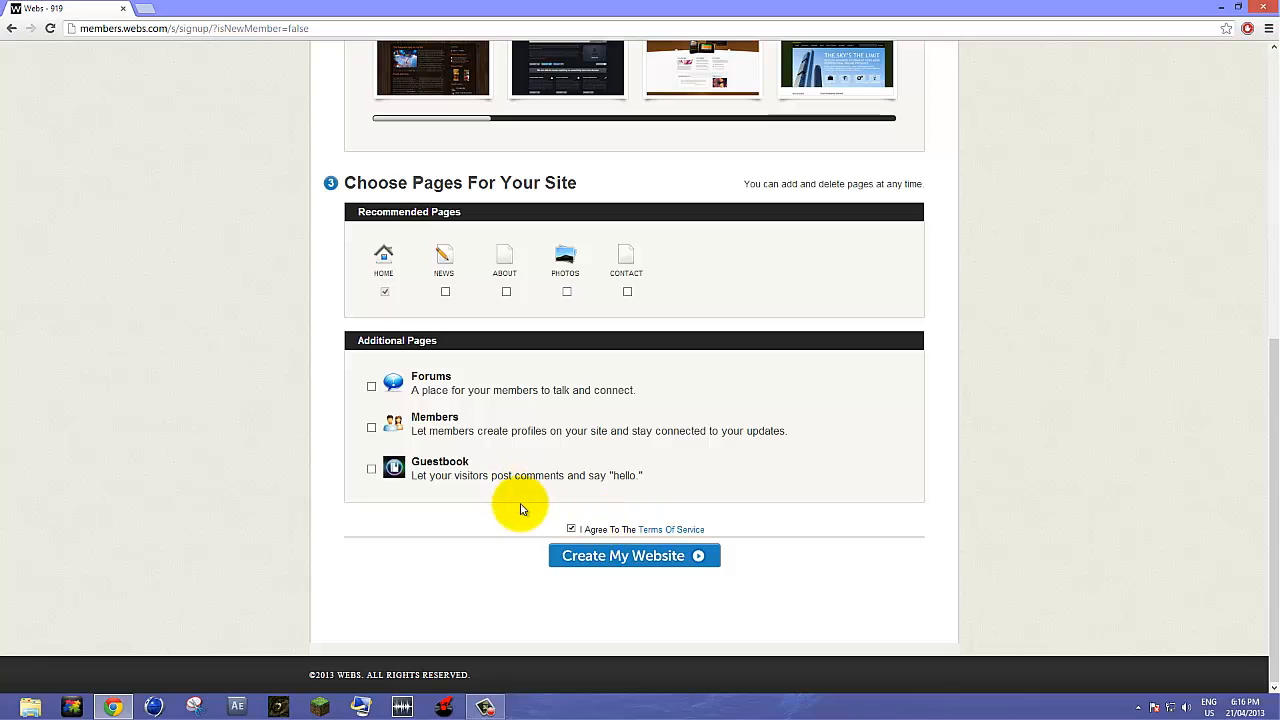
pyautogui.click(607, 562)
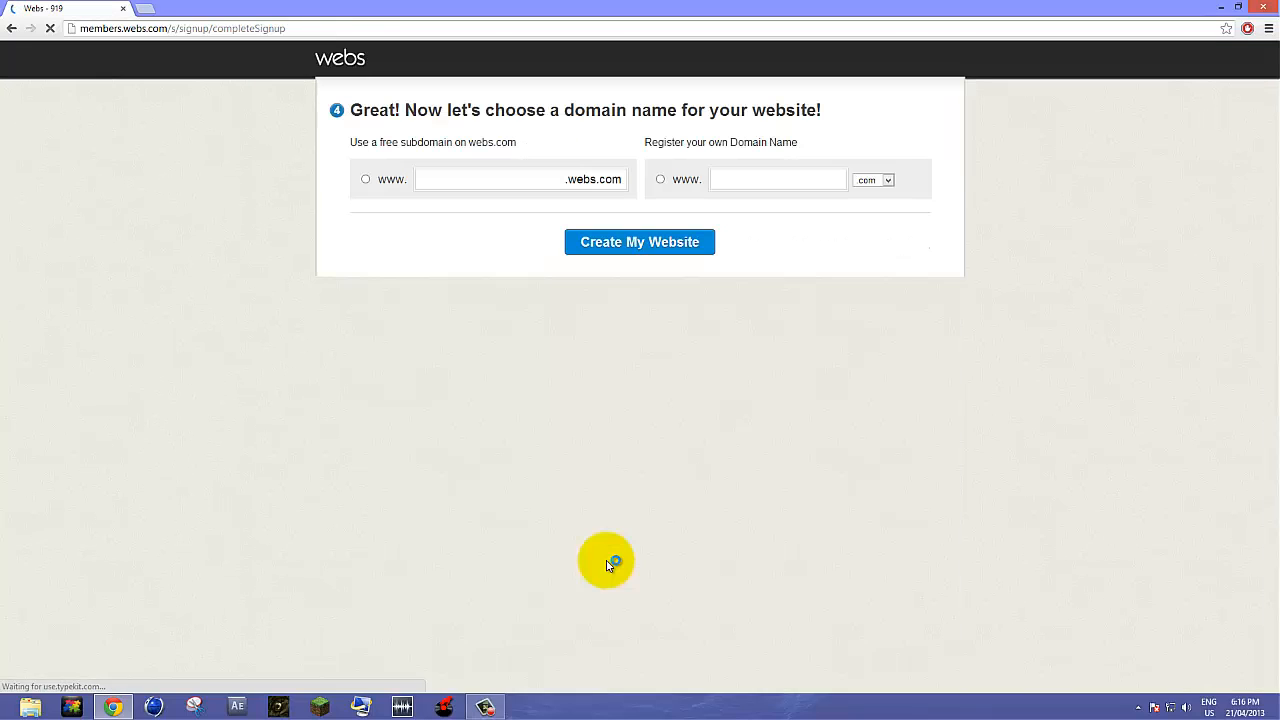
# Examine the extensions and paid packages offered for registering an own domain name.
pyautogui.click(817, 178)
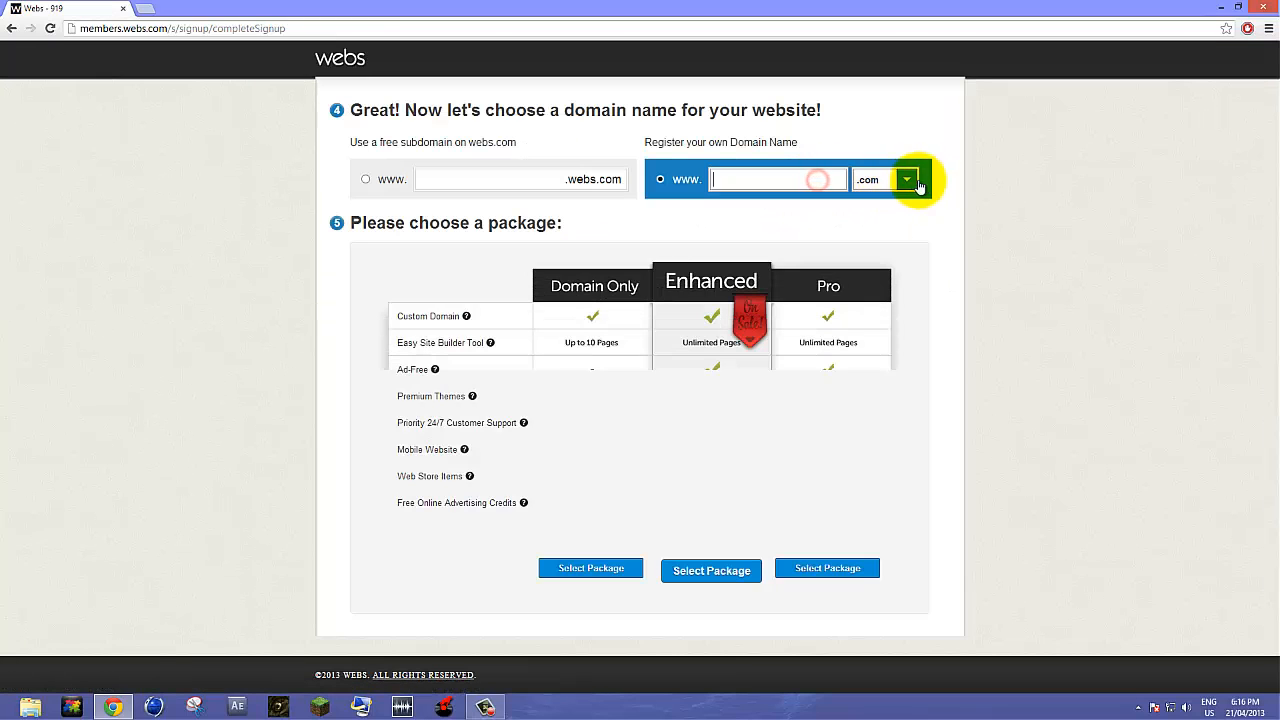
pyautogui.click(906, 179)
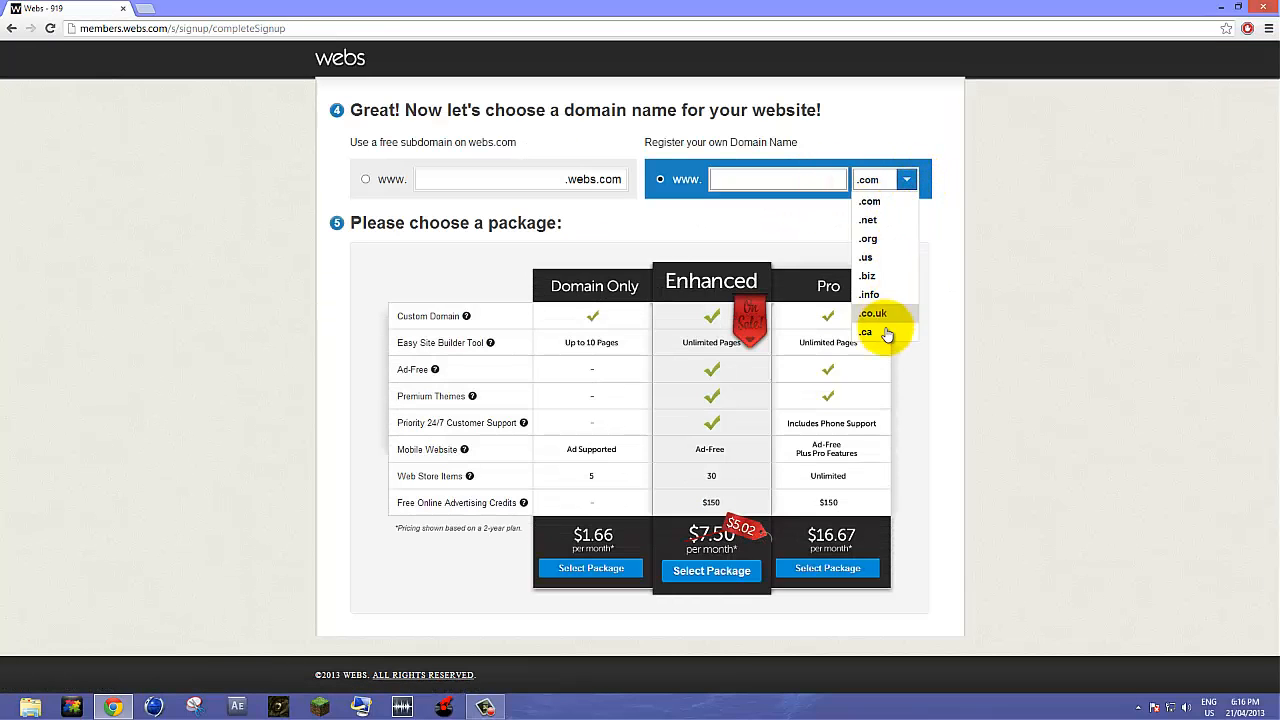
pyautogui.click(906, 179)
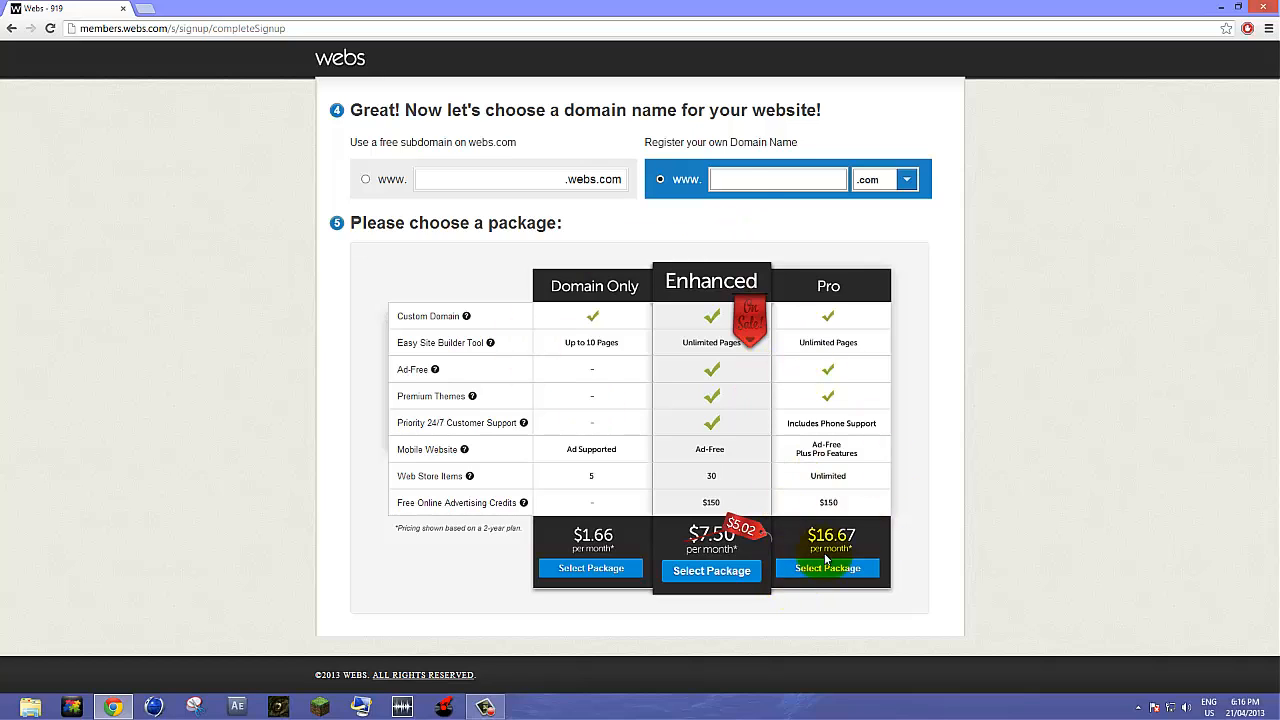
# Use a free webs.com subdomain consisting of the owner's first name followed by "sawesomedistrict".
pyautogui.click(524, 180)
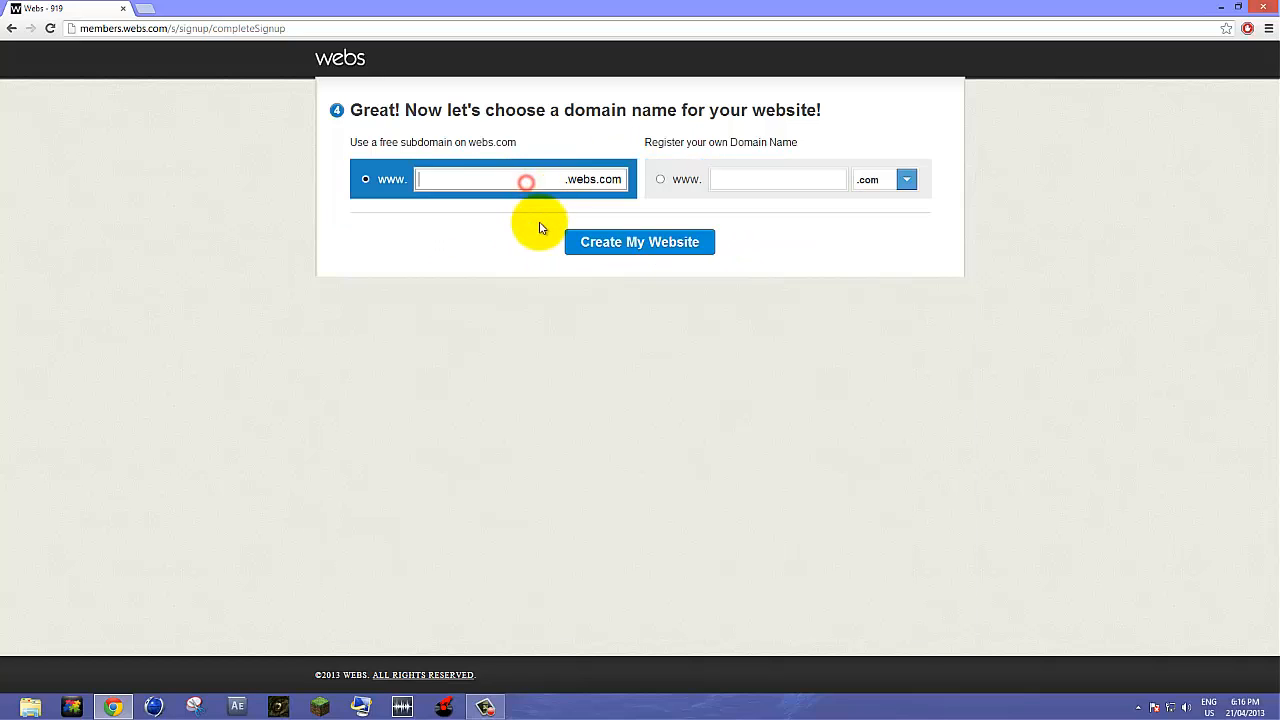
pyautogui.click(461, 176)
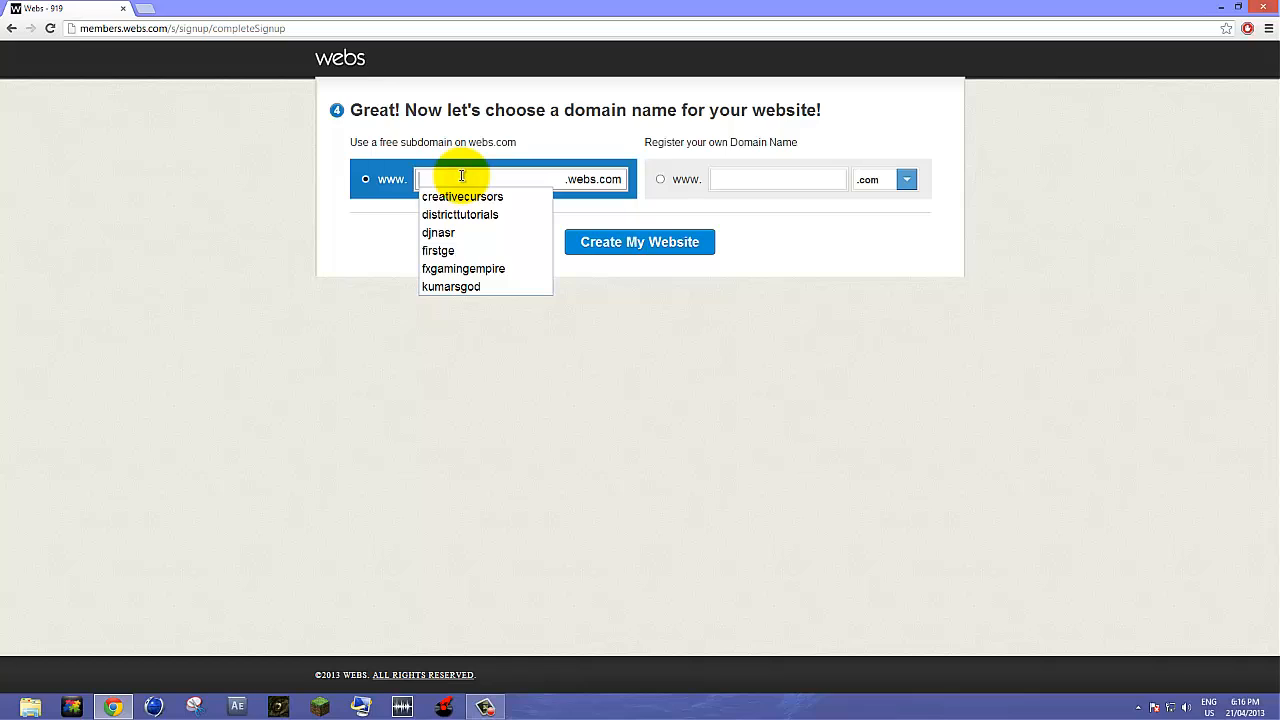
pyautogui.write('daniels')
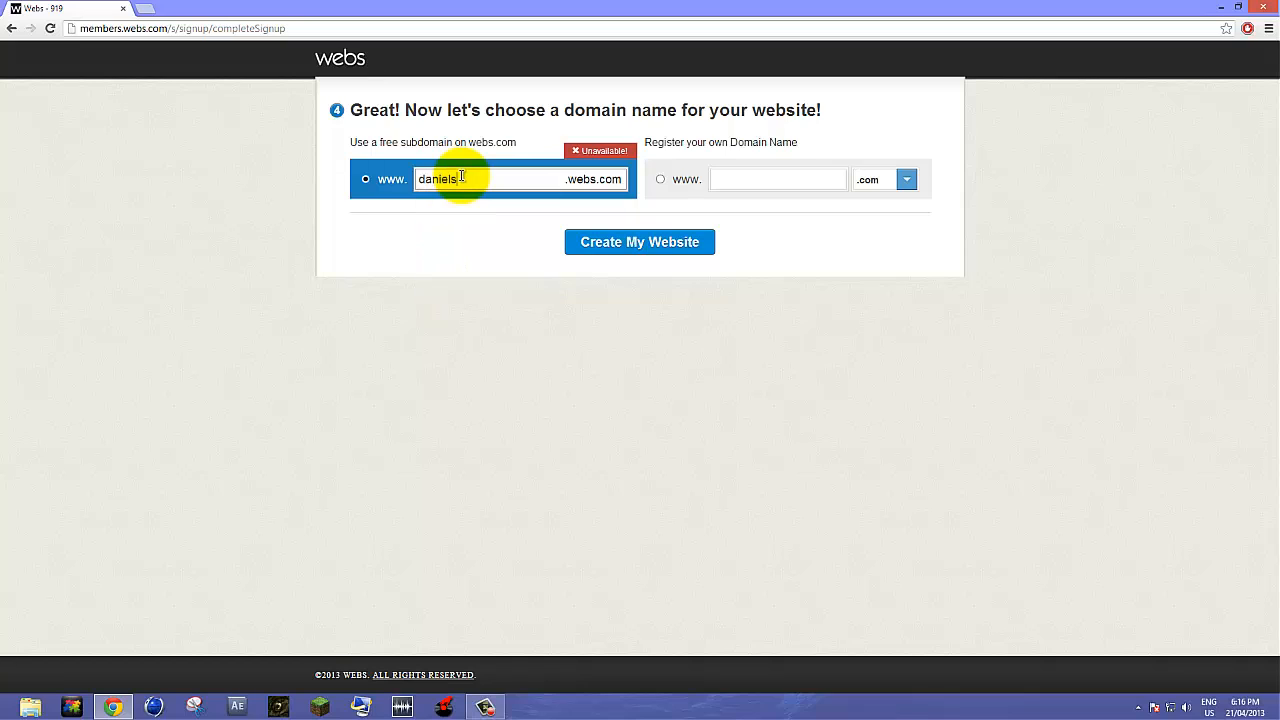
pyautogui.write('awesomedisrtict')
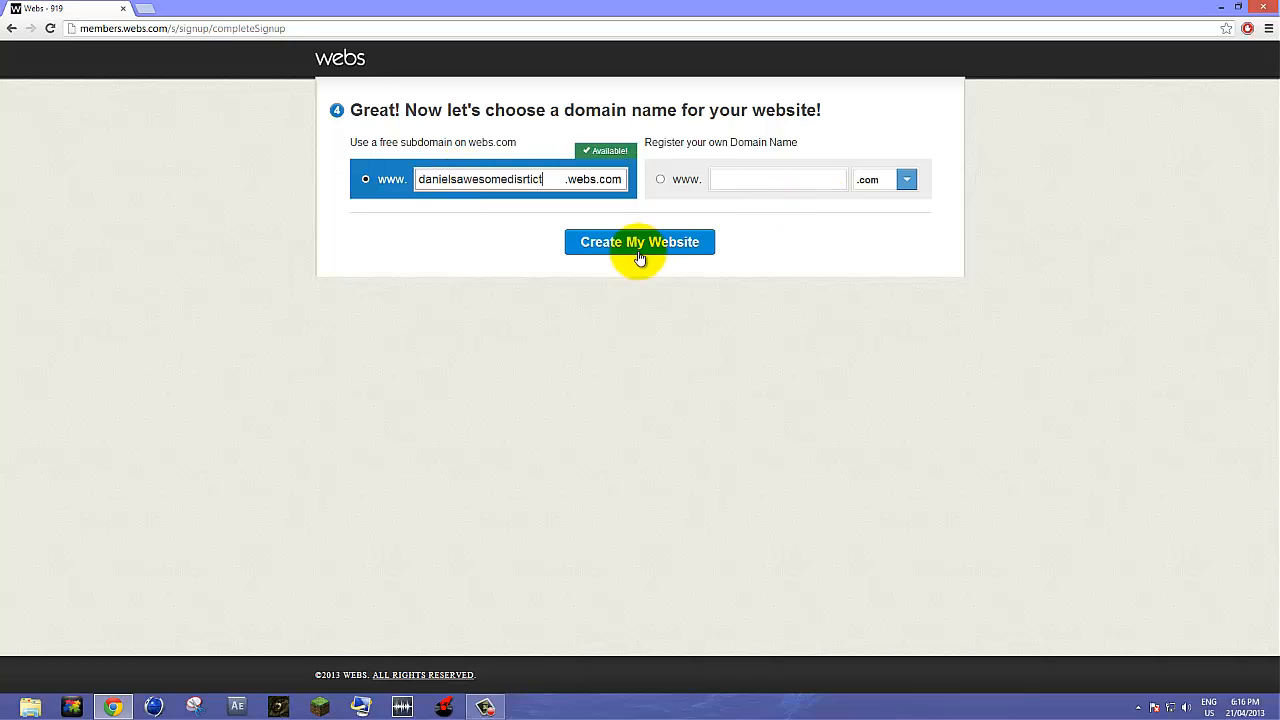
pyautogui.click(530, 179)
pyautogui.press('BackSpace')
pyautogui.press('BackSpace')
pyautogui.write('tr')
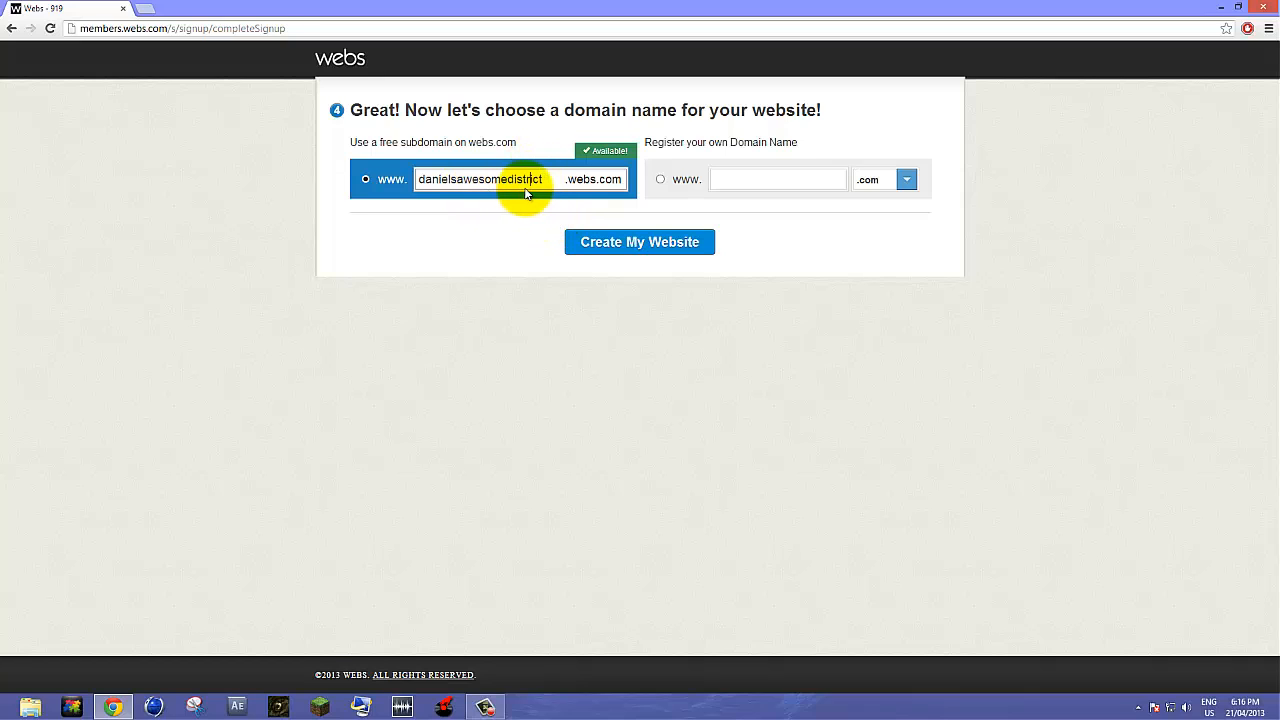
pyautogui.doubleClick(527, 190)
pyautogui.click(483, 180)
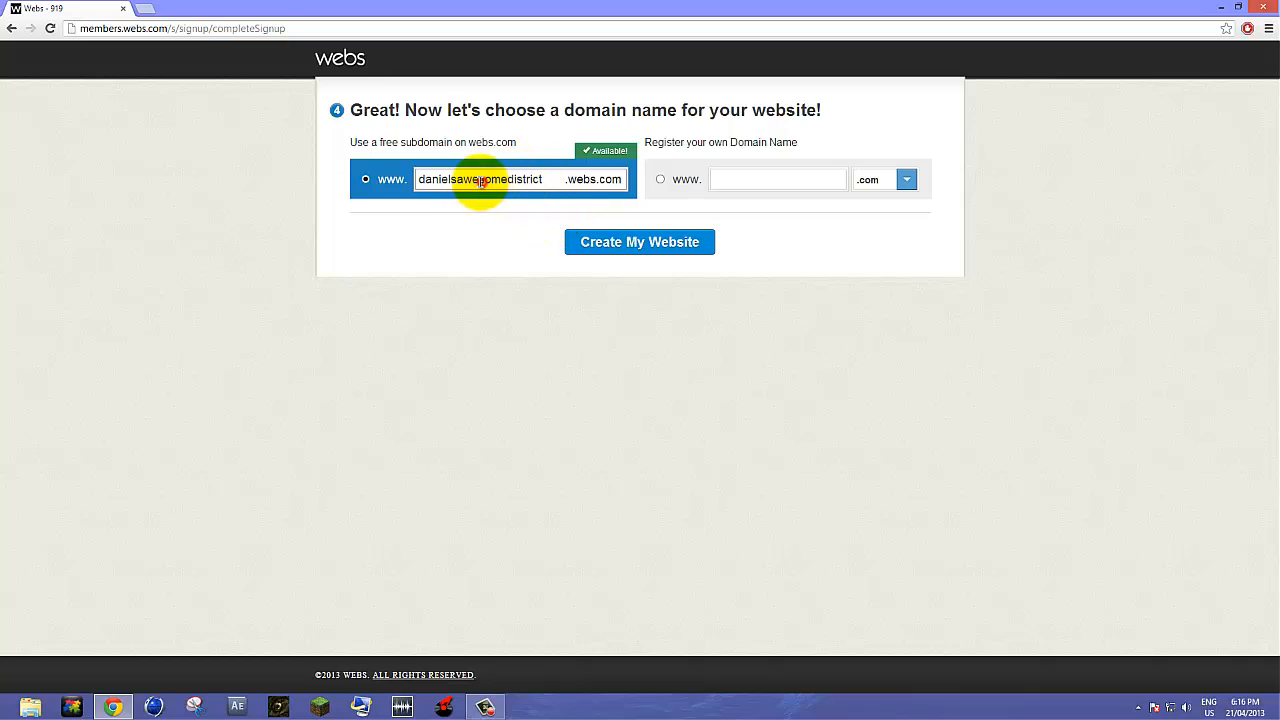
pyautogui.press('BackSpace')
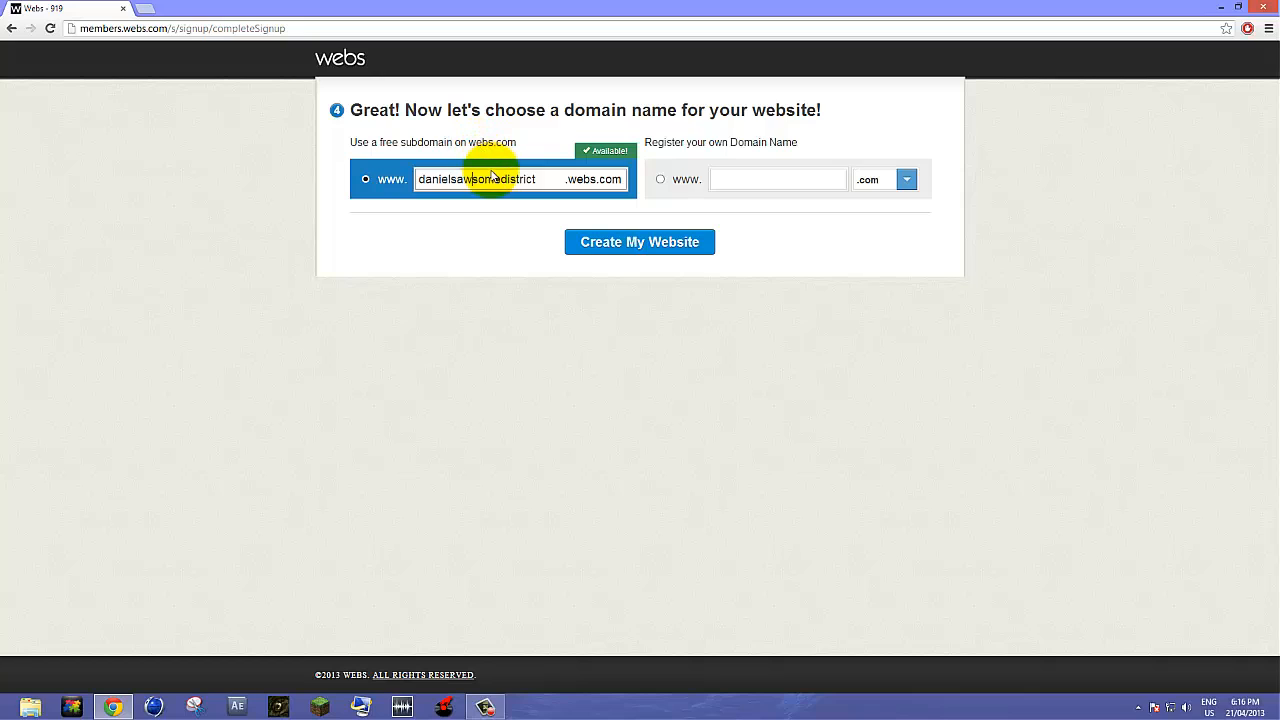
pyautogui.write('e')
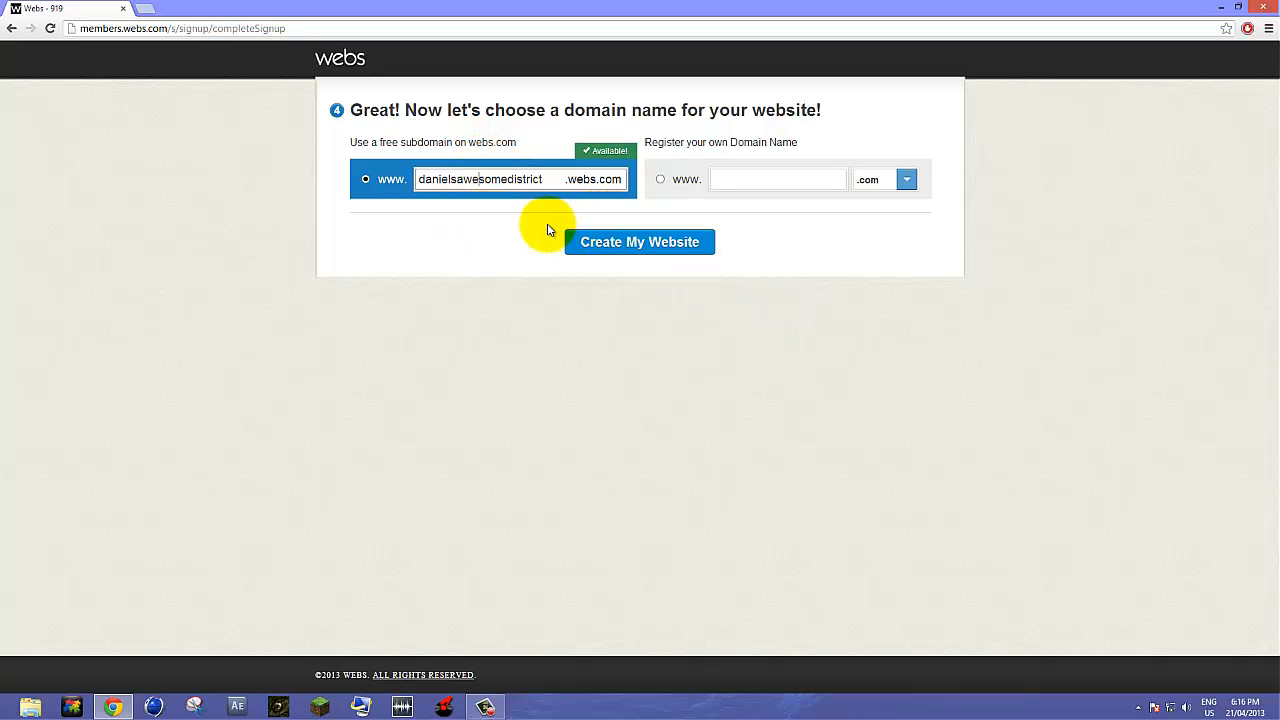
# Create the website with the chosen free subdomain and dismiss the SiteBuilder welcome tour.
pyautogui.click(637, 243)
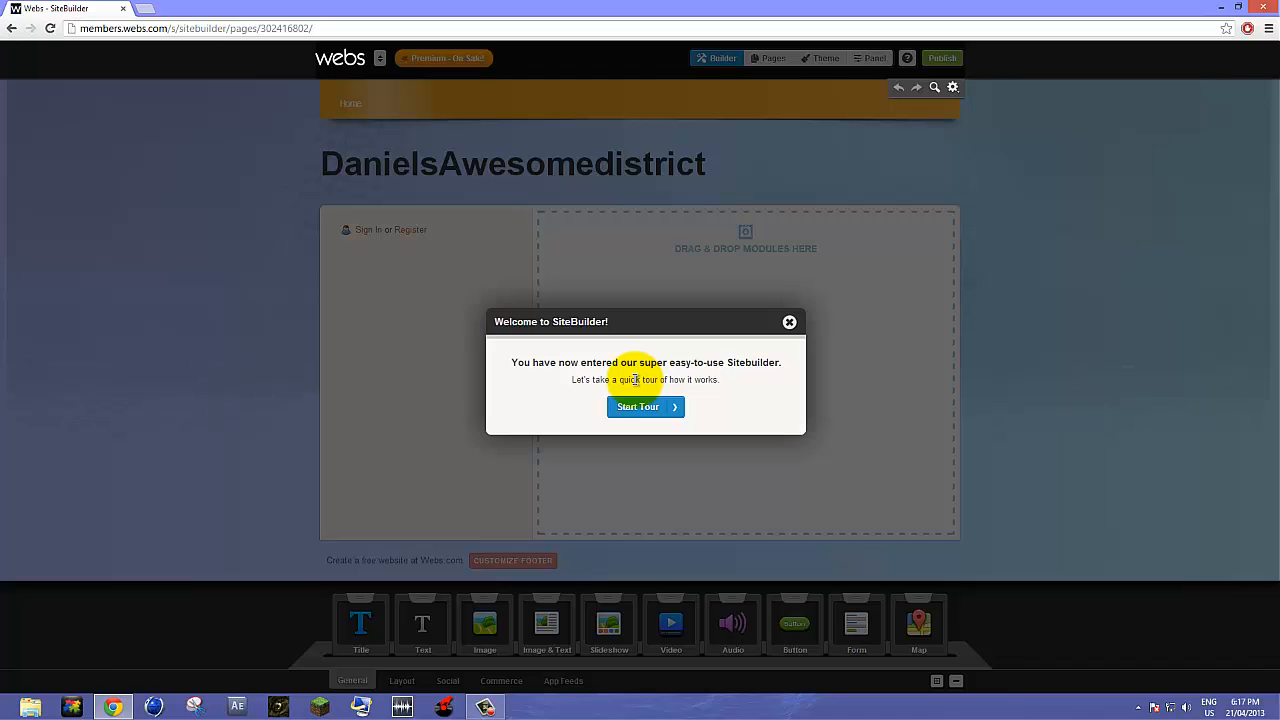
pyautogui.click(786, 323)
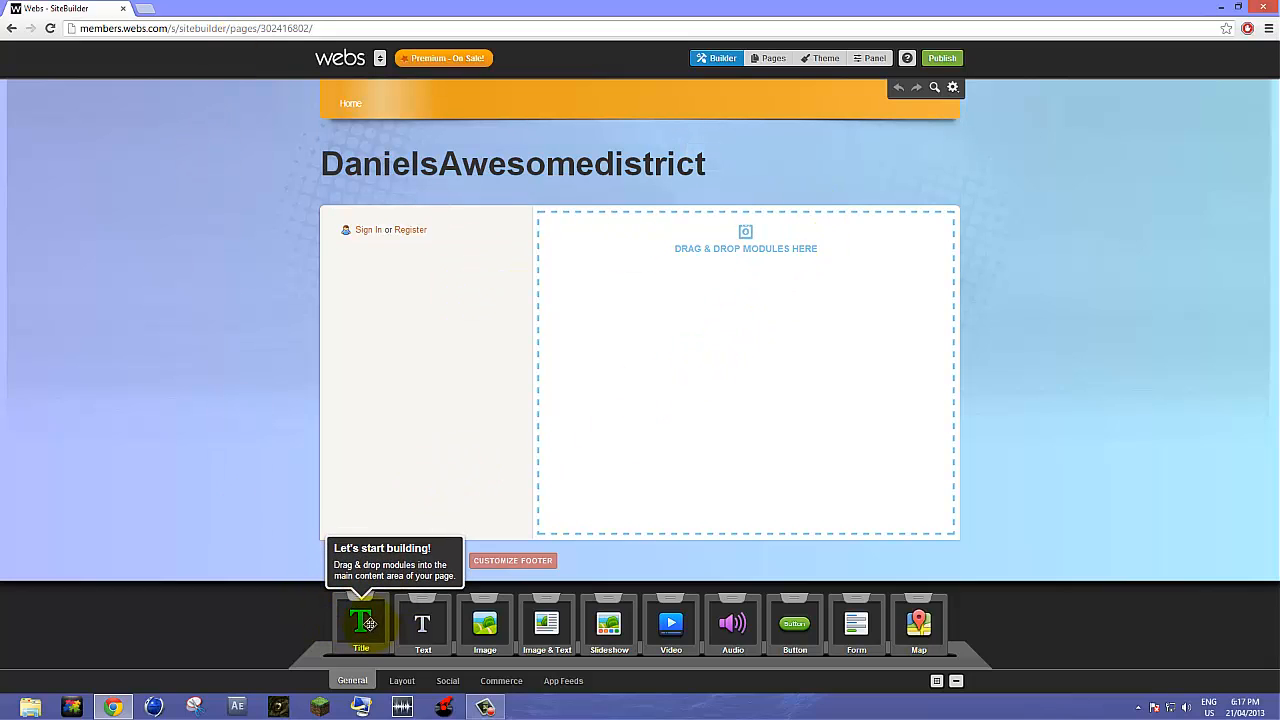
# Add a title module to the main content area reading "What is", the owner's first name plus "s", and "District".
pyautogui.moveTo(368, 623); pyautogui.dragTo(410, 327)
pyautogui.moveTo(669, 230); pyautogui.dragTo(662, 270)
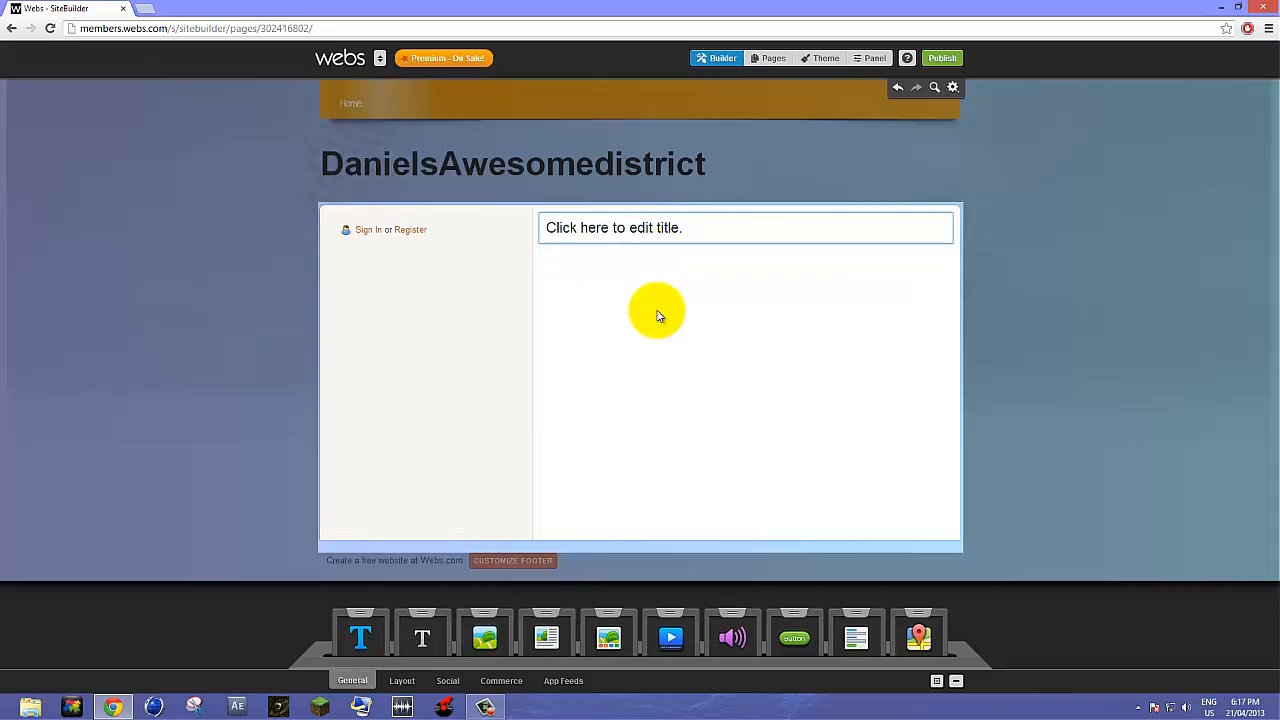
pyautogui.click(690, 230)
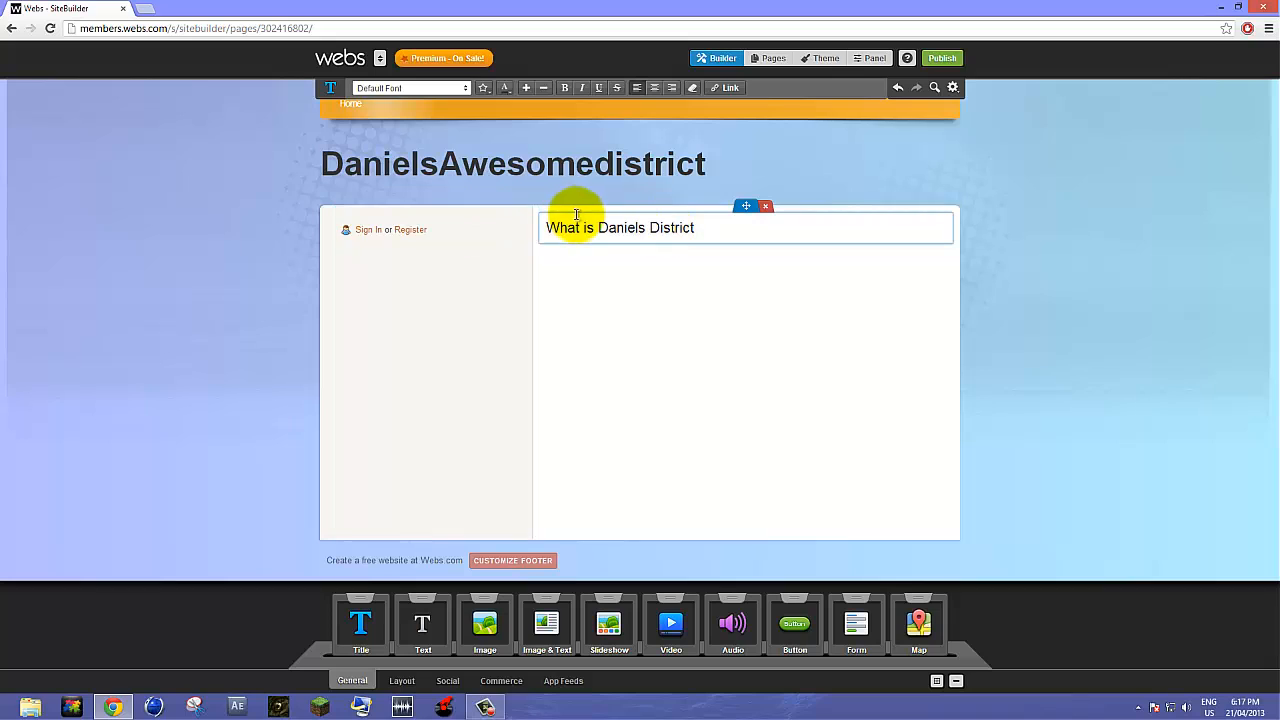
# Set the font of the whole title in the main content area to Oswald.
pyautogui.moveTo(729, 240); pyautogui.dragTo(548, 230)
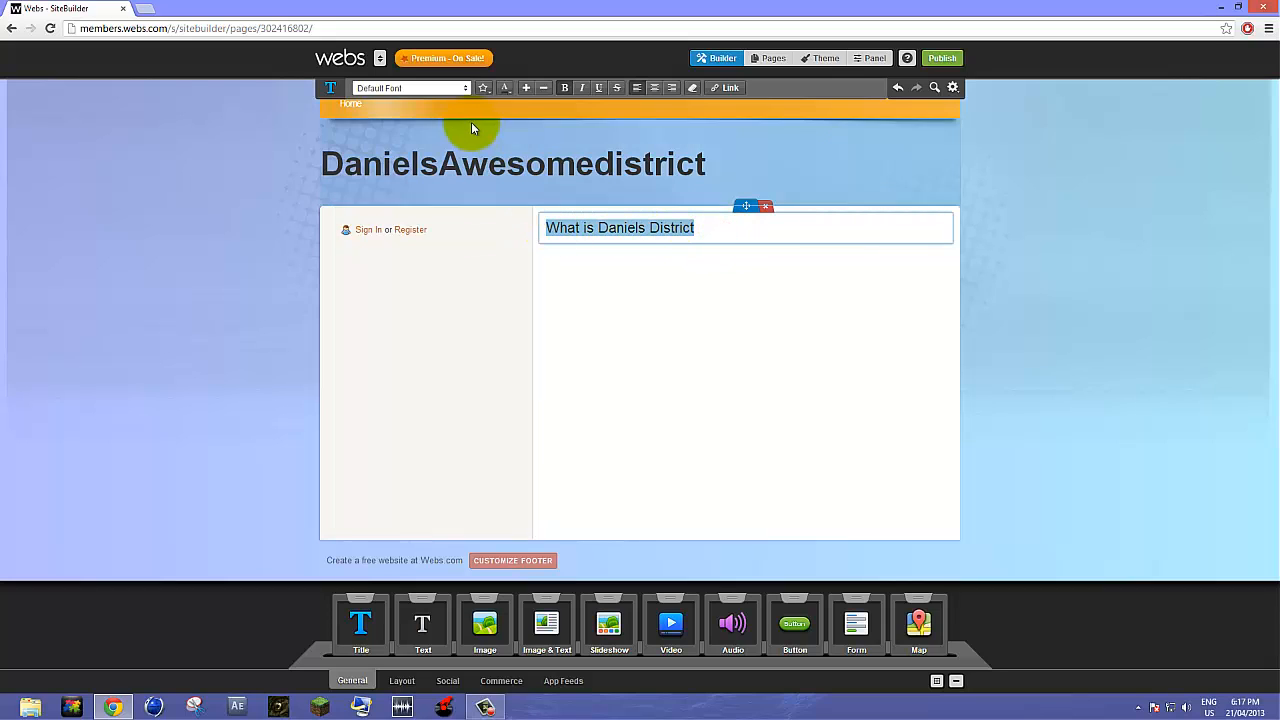
pyautogui.click(460, 88)
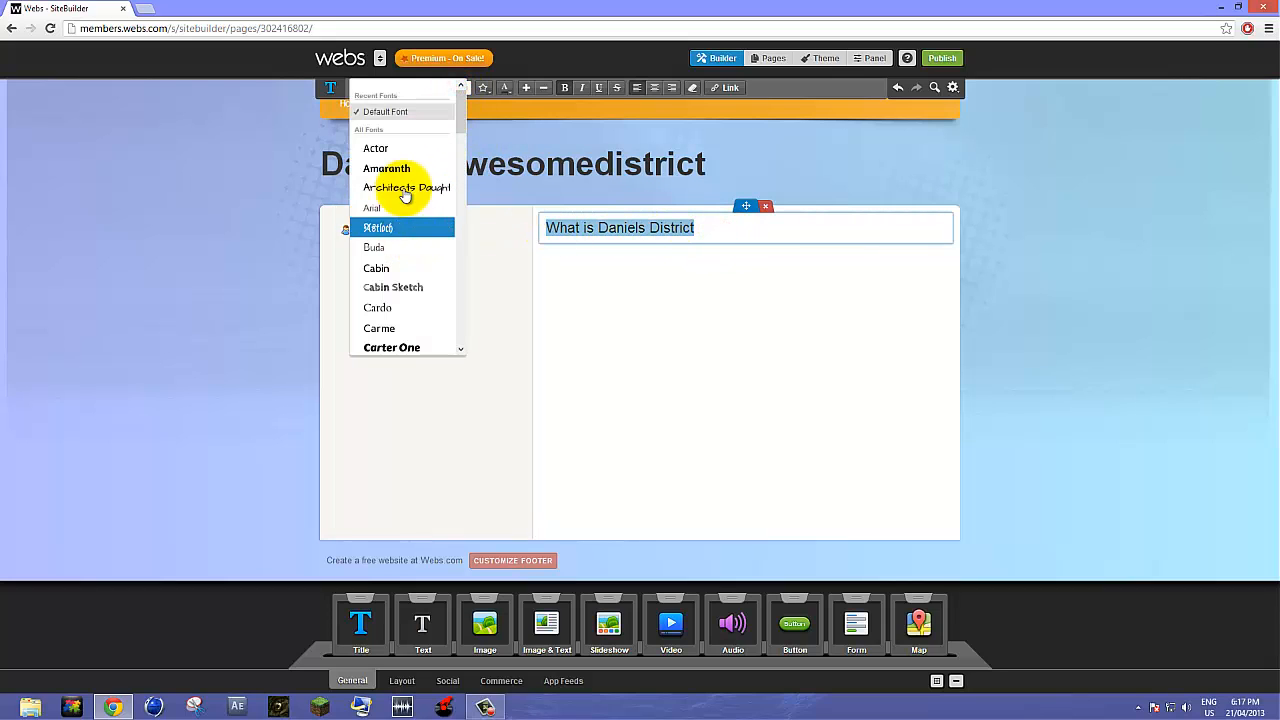
pyautogui.scroll(-5, 408, 210)
pyautogui.scroll(-10, 441, 245)
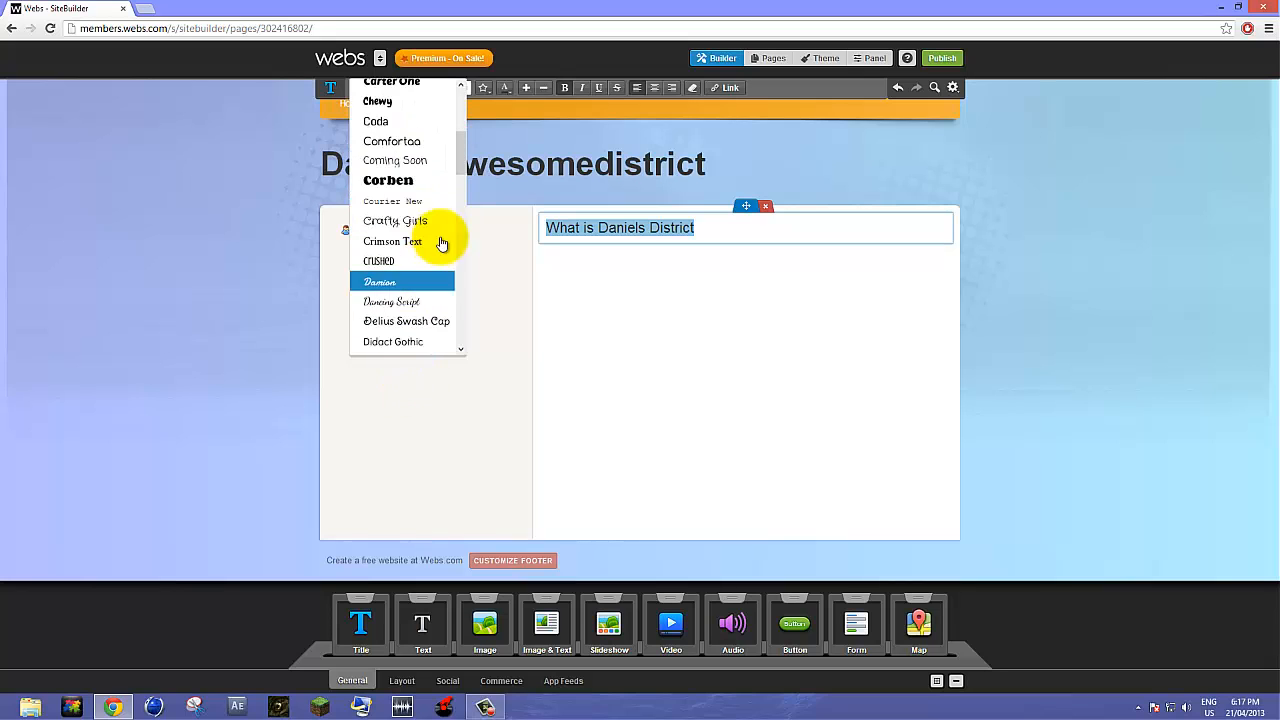
pyautogui.scroll(-8, 447, 255)
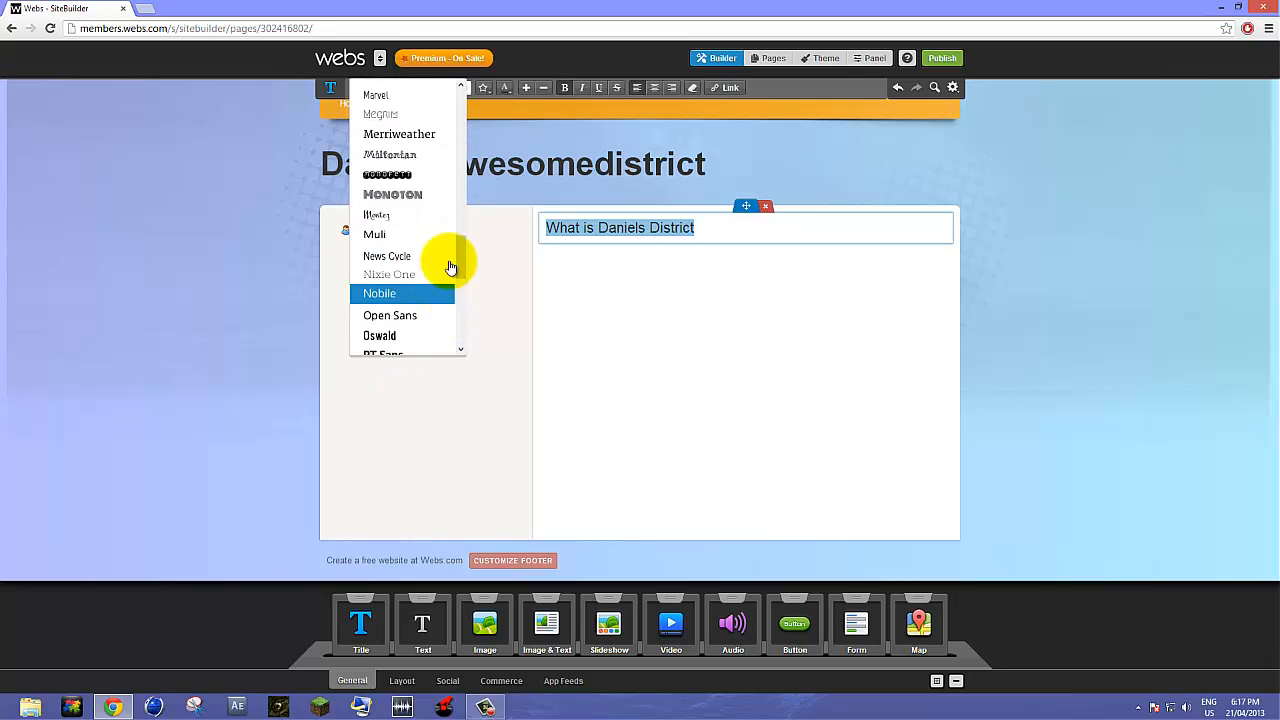
pyautogui.scroll(2, 400, 200)
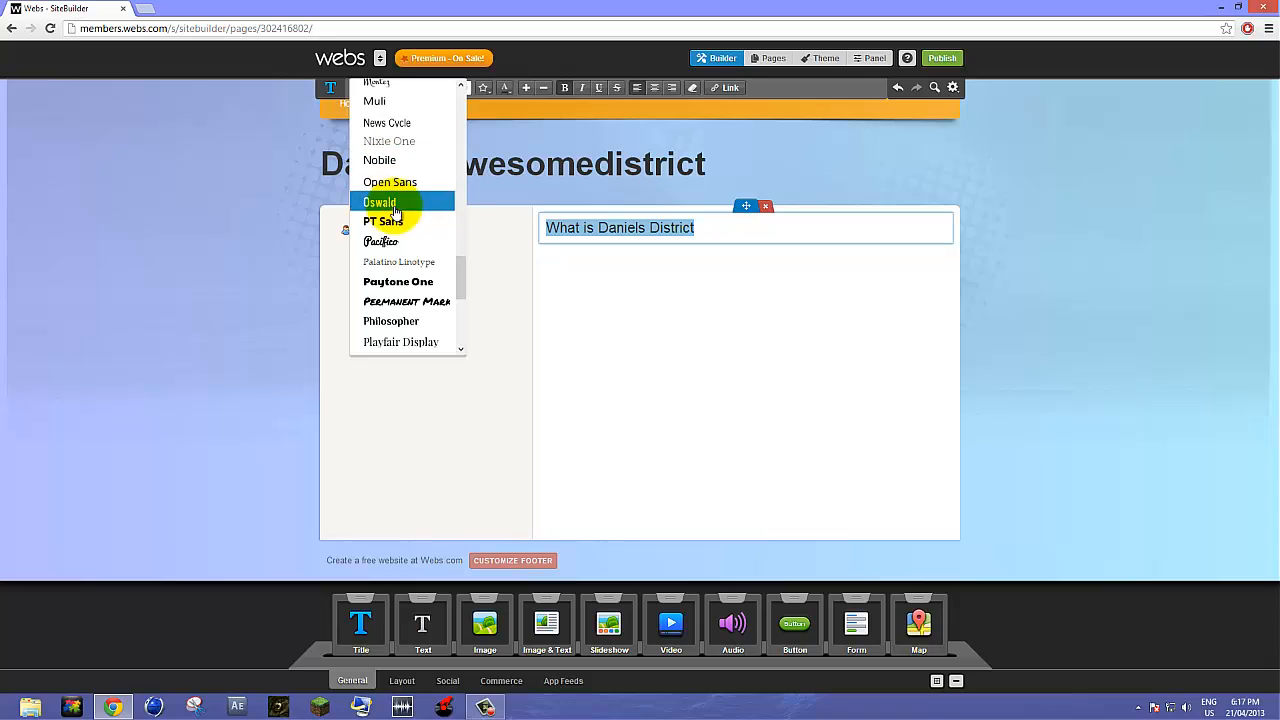
pyautogui.click(390, 202)
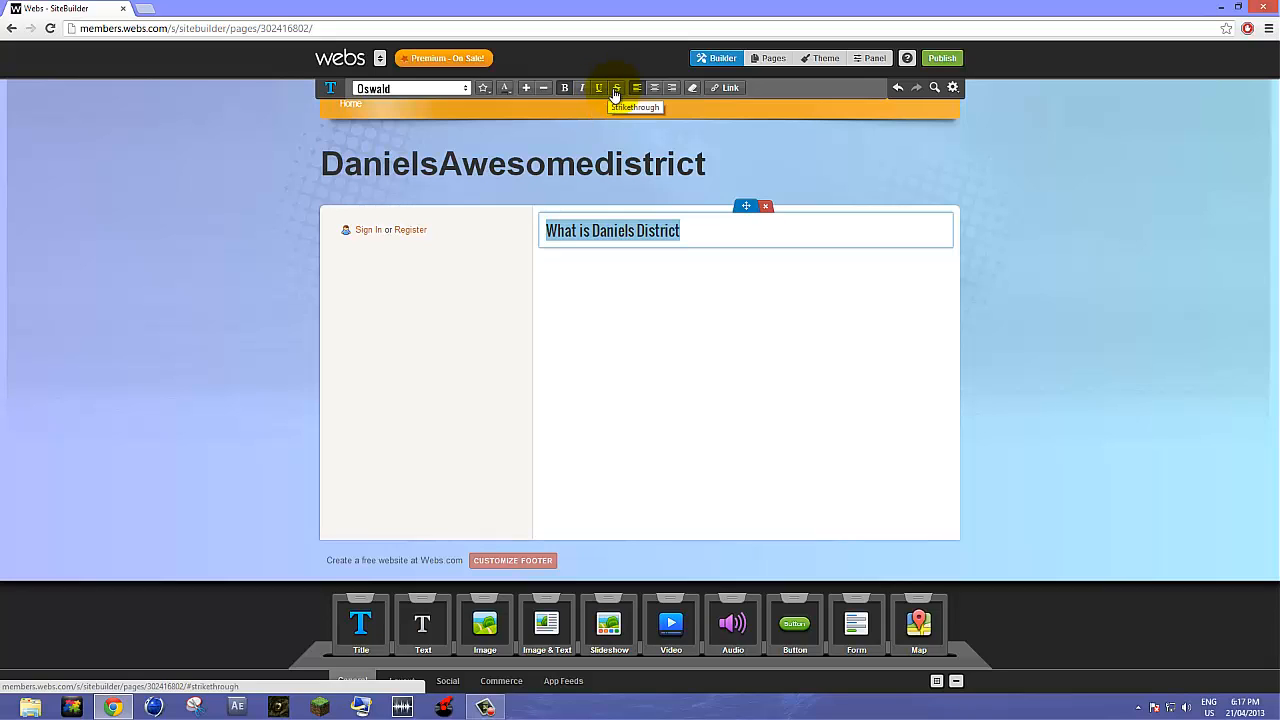
# Examine the Boolean icon set offered for the title in the Icon Picker.
pyautogui.click(485, 89)
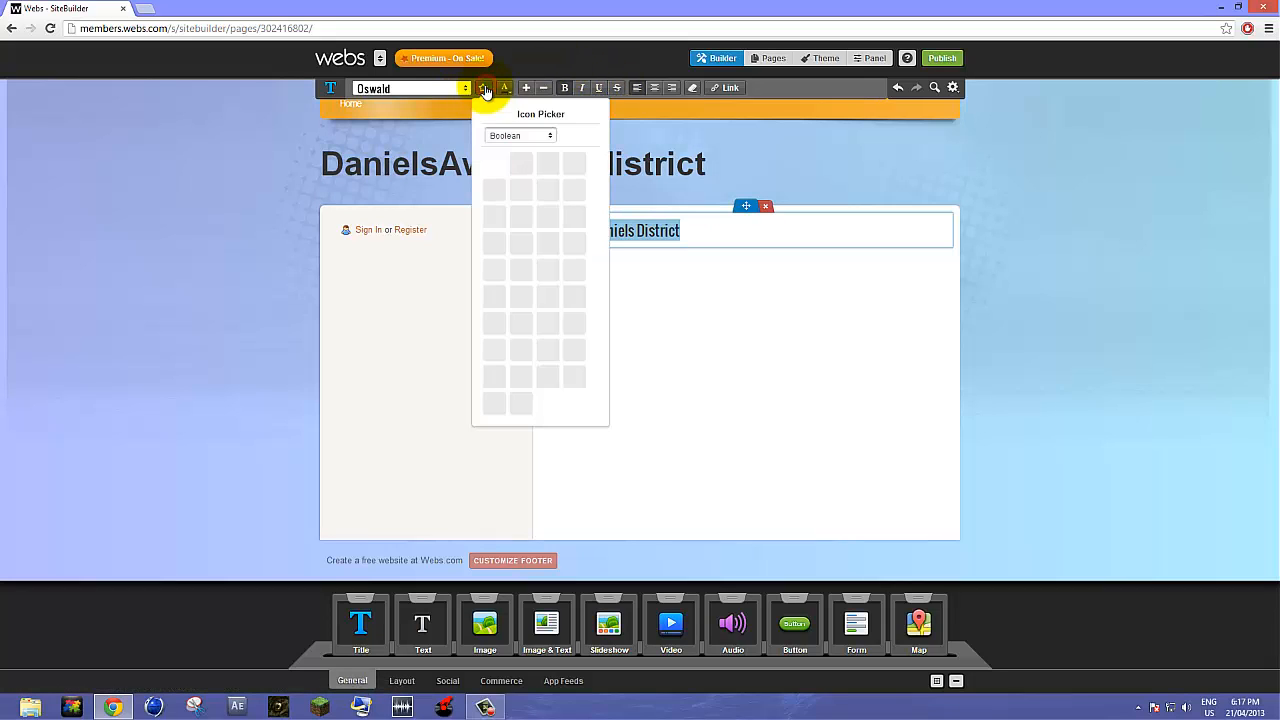
pyautogui.click(688, 428)
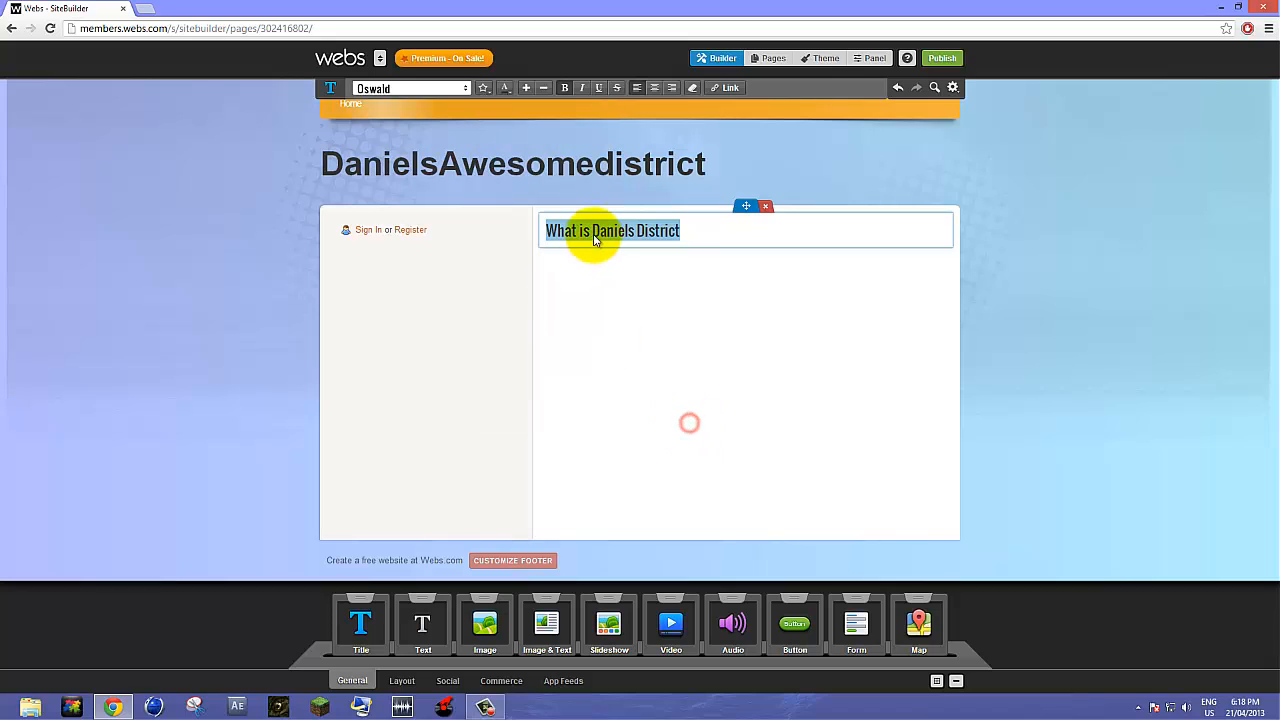
pyautogui.click(484, 88)
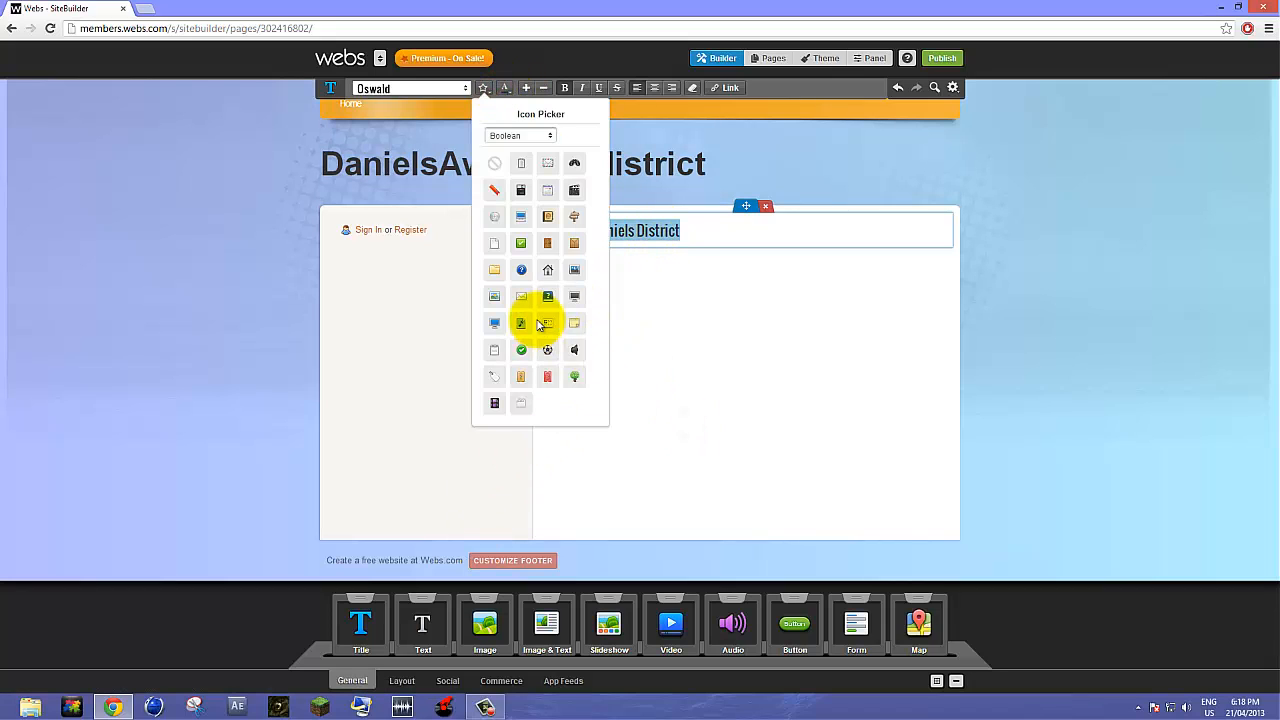
pyautogui.click(660, 313)
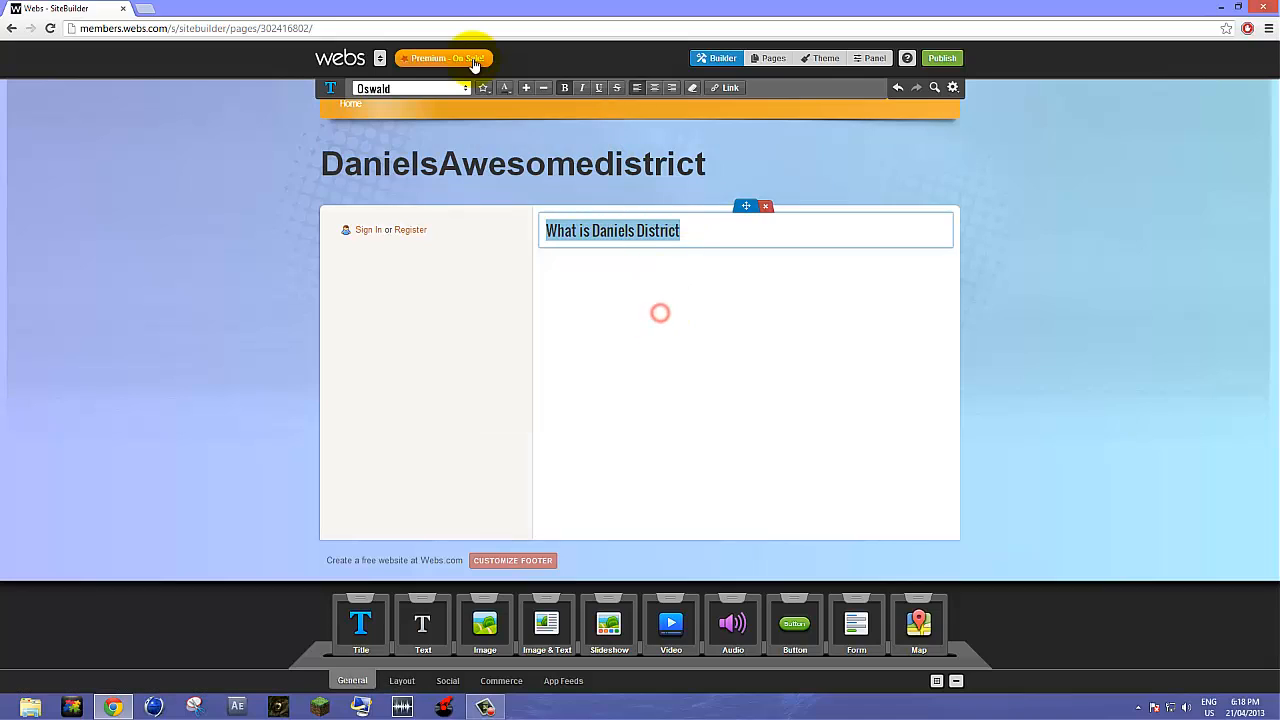
# Enlarge the selected Oswald title text by several size increments.
pyautogui.click(535, 89)
pyautogui.click(535, 89)
pyautogui.click(535, 89)
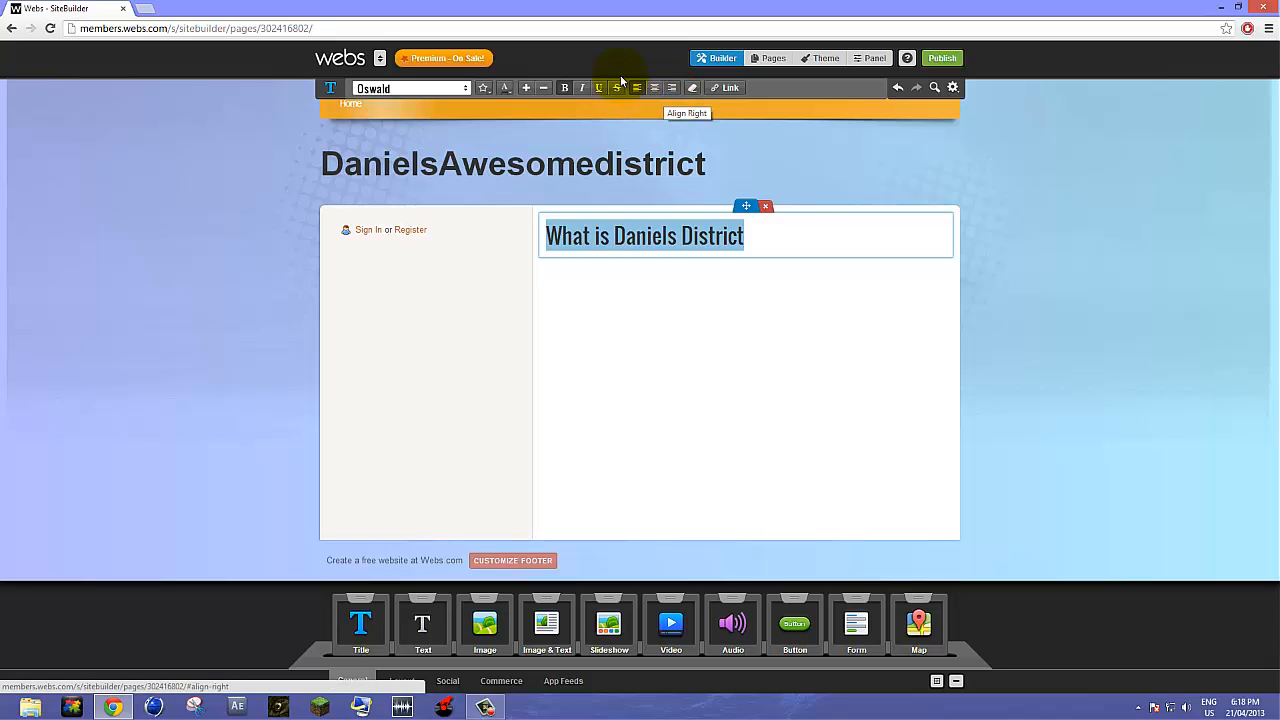
# Try the different alignments on the title and leave it centered in the content area.
pyautogui.click(655, 88)
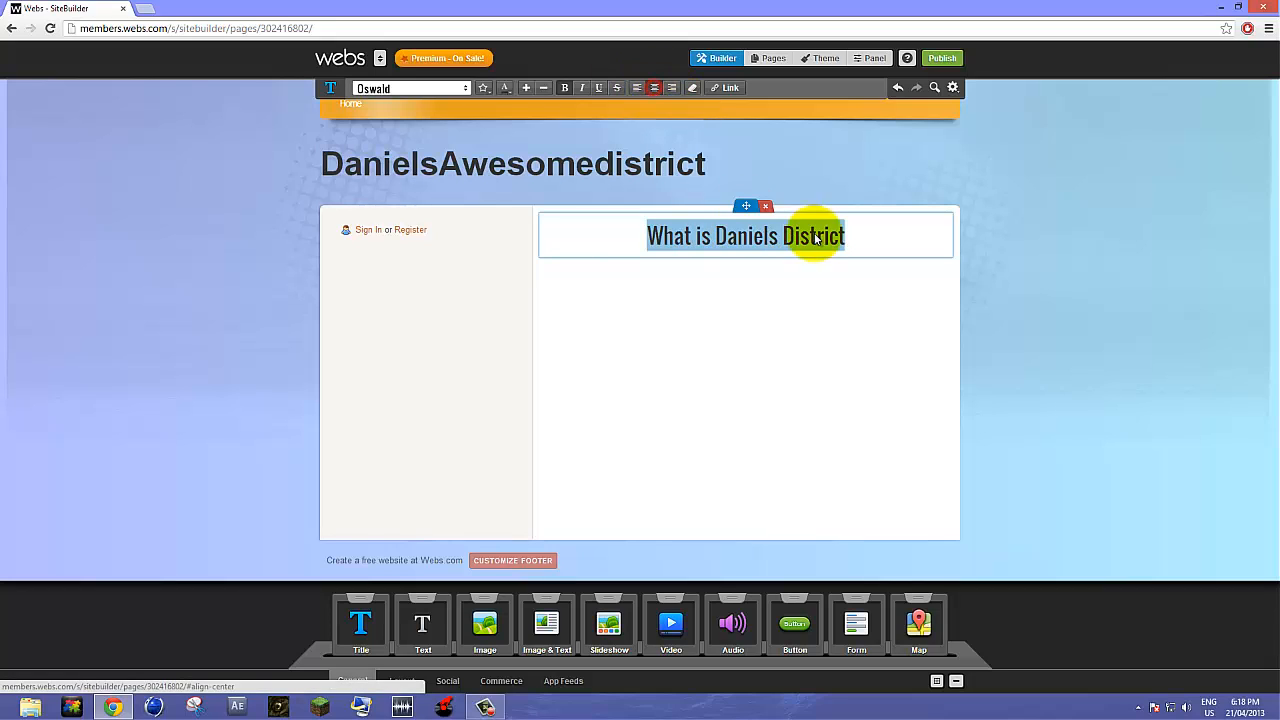
pyautogui.click(673, 88)
pyautogui.click(641, 88)
pyautogui.click(653, 88)
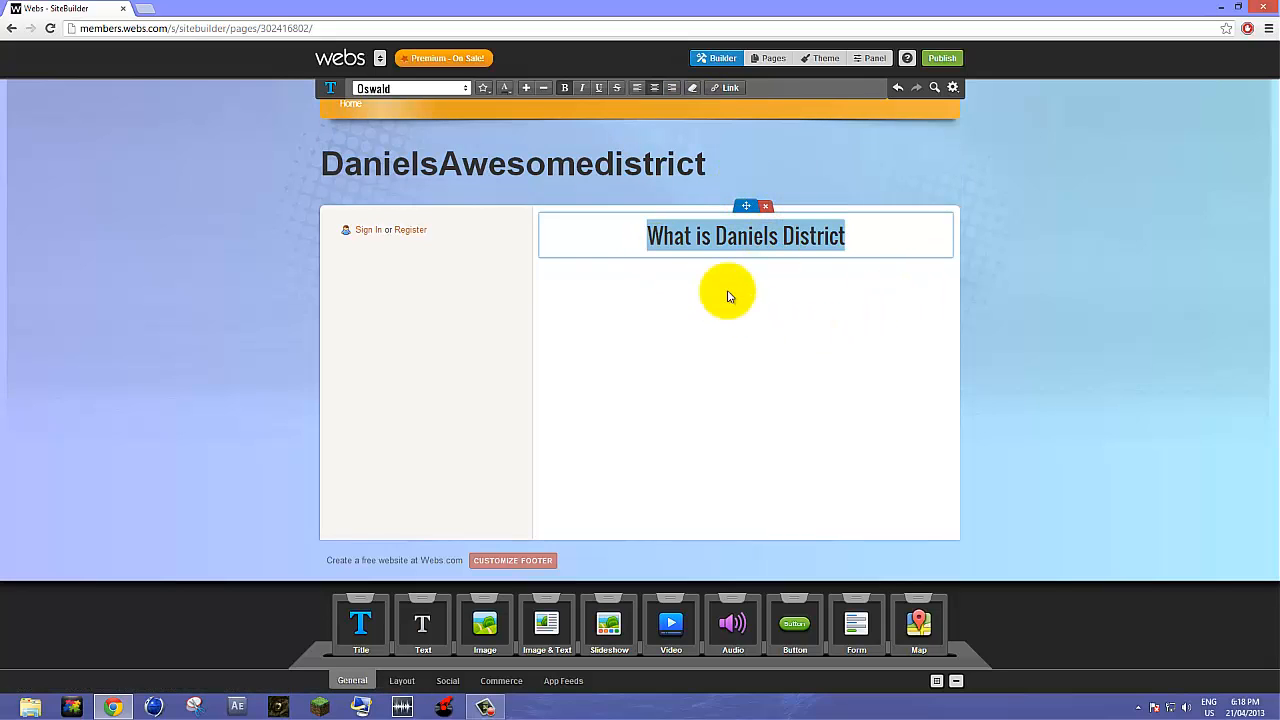
# Clear the title's text formatting back to the default font and enlarge the text by several increments.
pyautogui.click(694, 89)
pyautogui.click(528, 91)
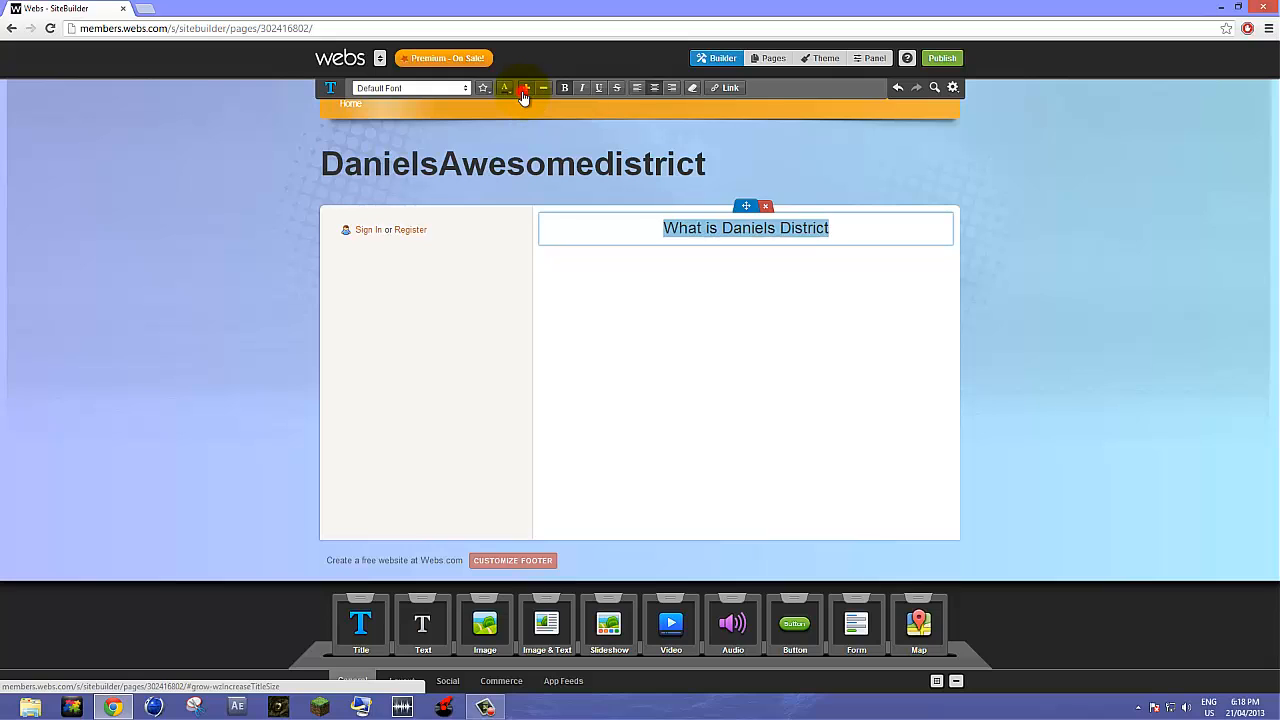
pyautogui.click(528, 91)
pyautogui.click(528, 91)
pyautogui.click(528, 91)
pyautogui.click(528, 91)
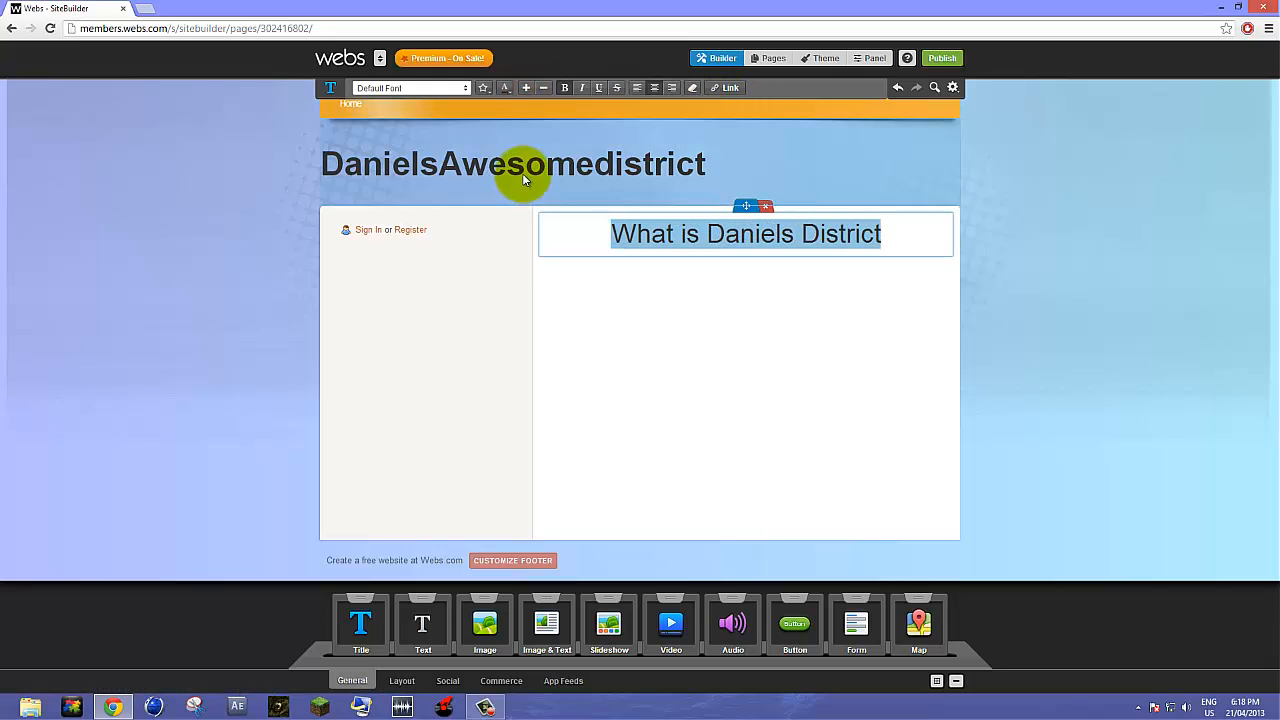
pyautogui.click(724, 90)
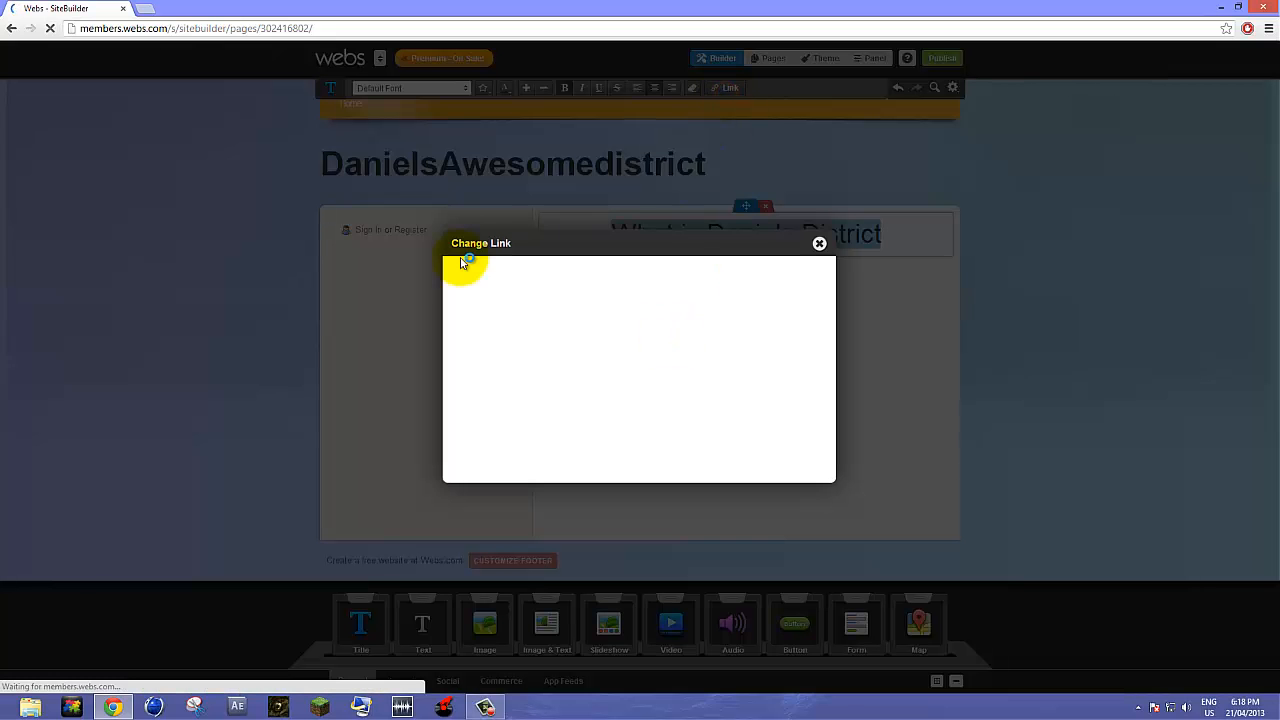
pyautogui.click(820, 244)
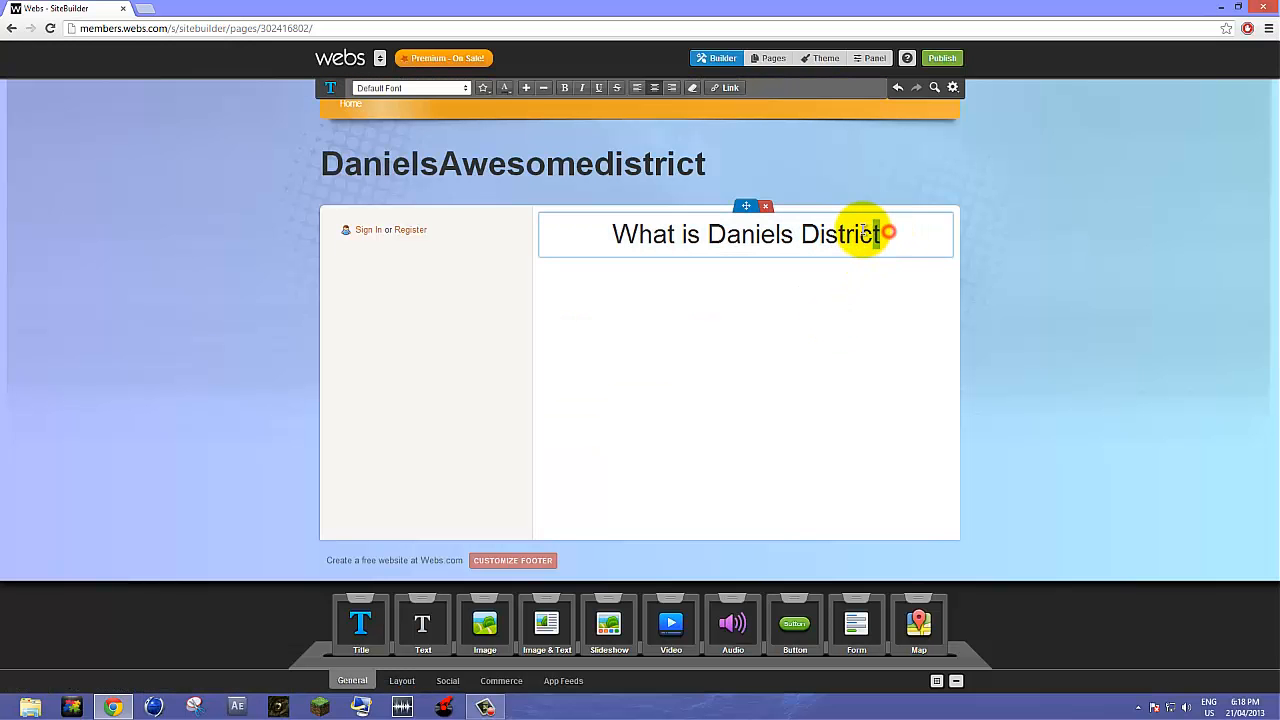
pyautogui.moveTo(884, 234); pyautogui.dragTo(571, 234)
pyautogui.click(668, 243)
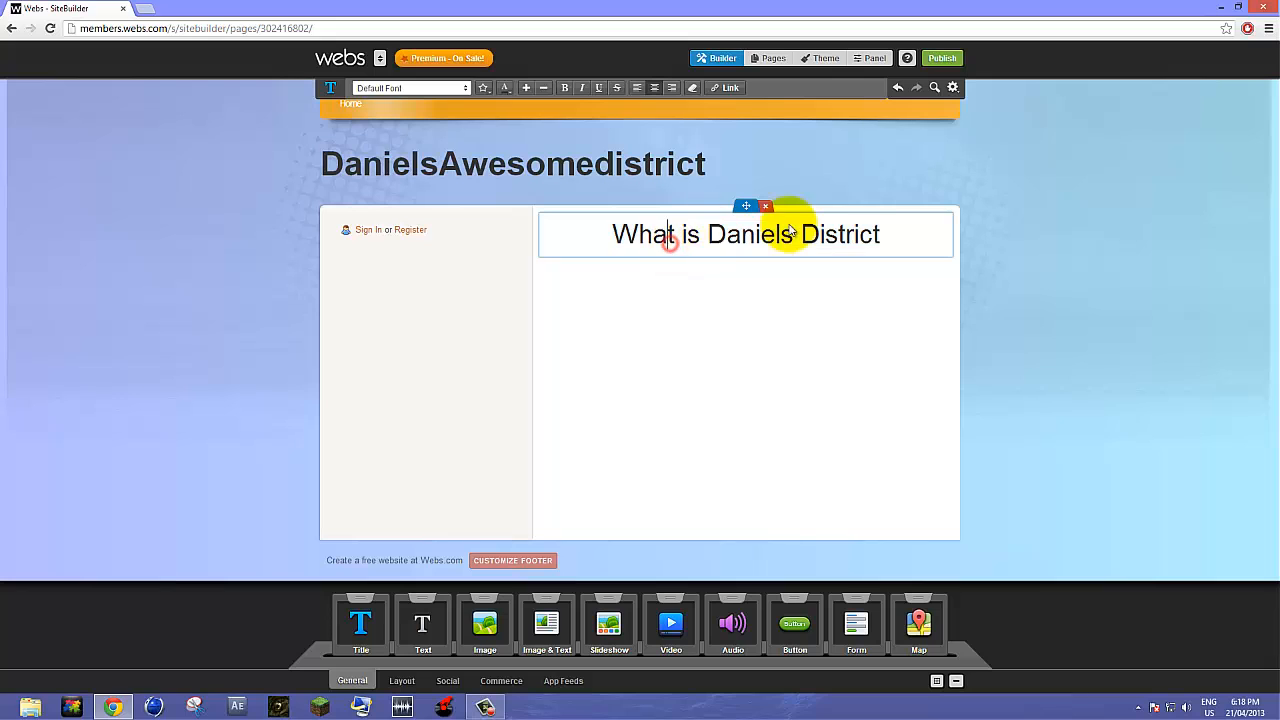
pyautogui.click(889, 286)
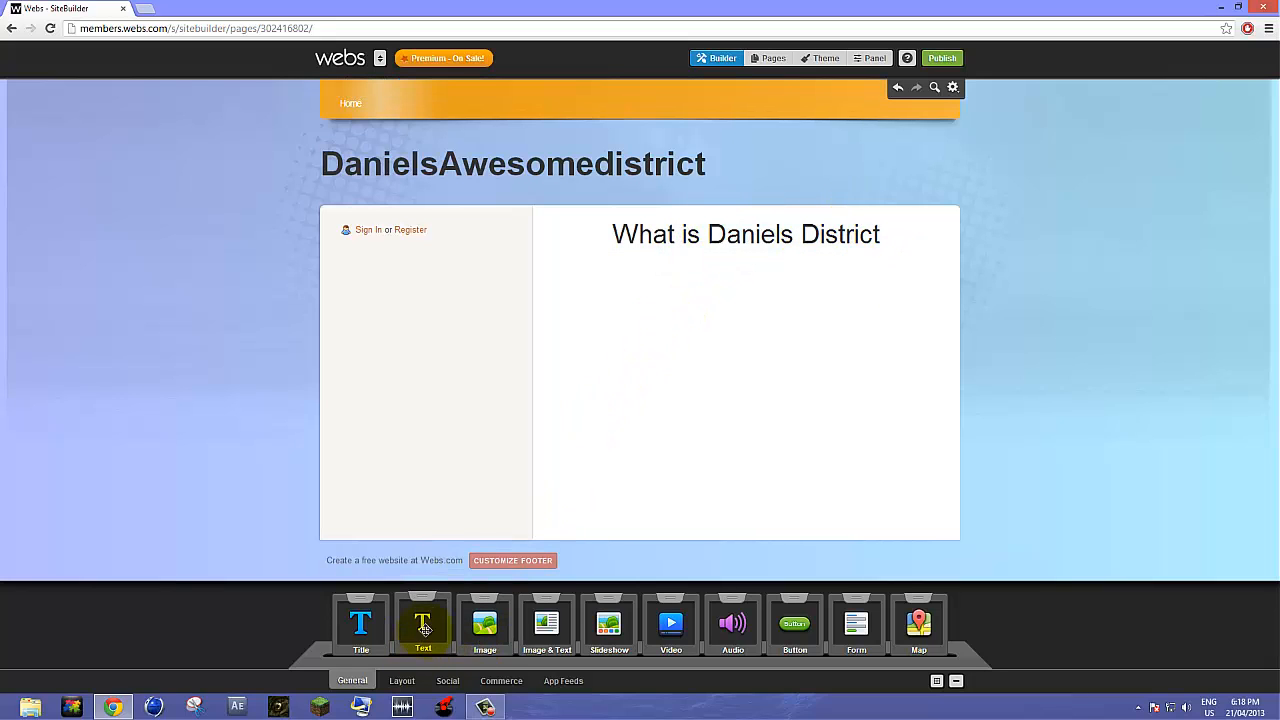
# Add a text module beneath the title reading the owner's first name plus "s", followed by "Awesome Website".
pyautogui.moveTo(424, 627); pyautogui.dragTo(648, 328)
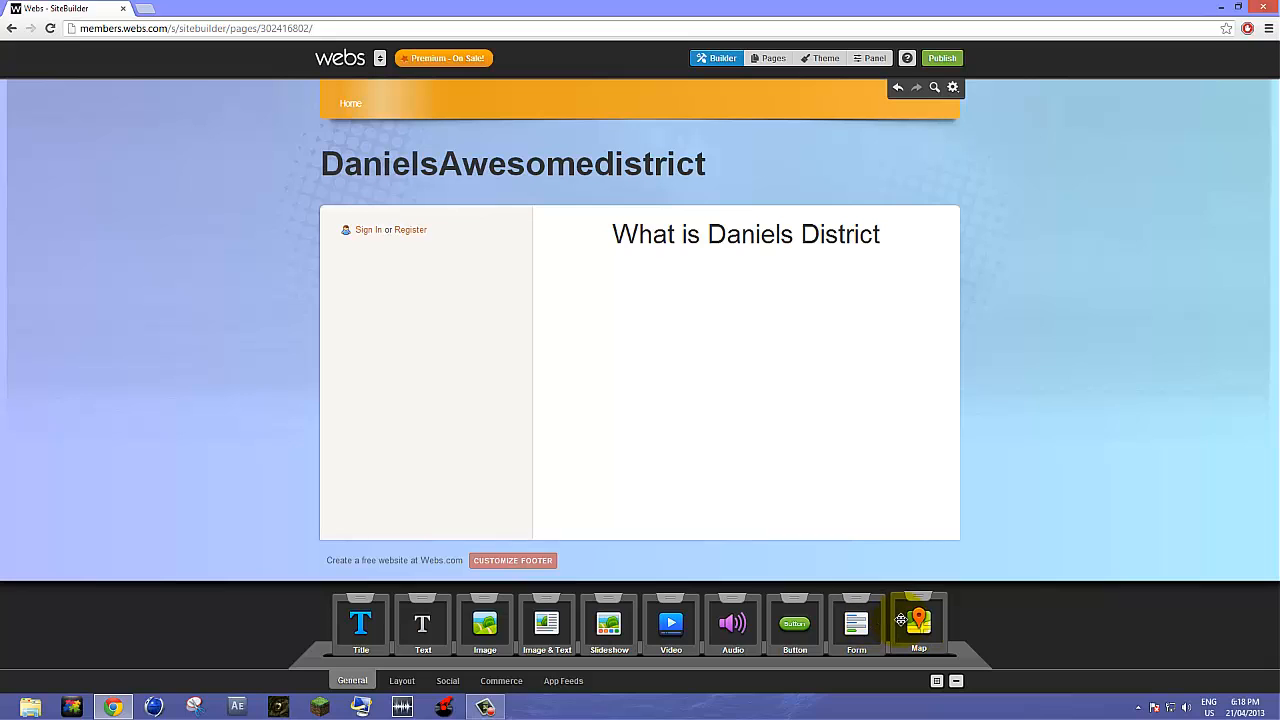
pyautogui.moveTo(911, 627); pyautogui.dragTo(772, 566)
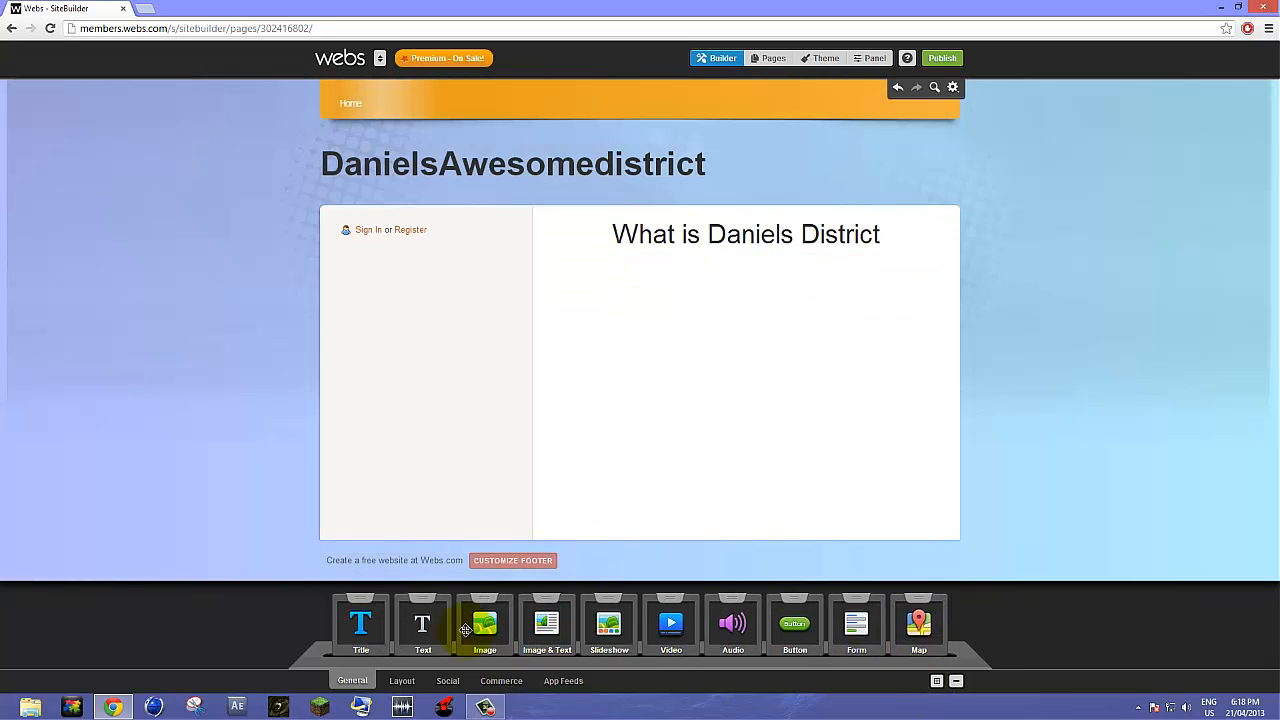
pyautogui.moveTo(423, 632); pyautogui.dragTo(686, 280)
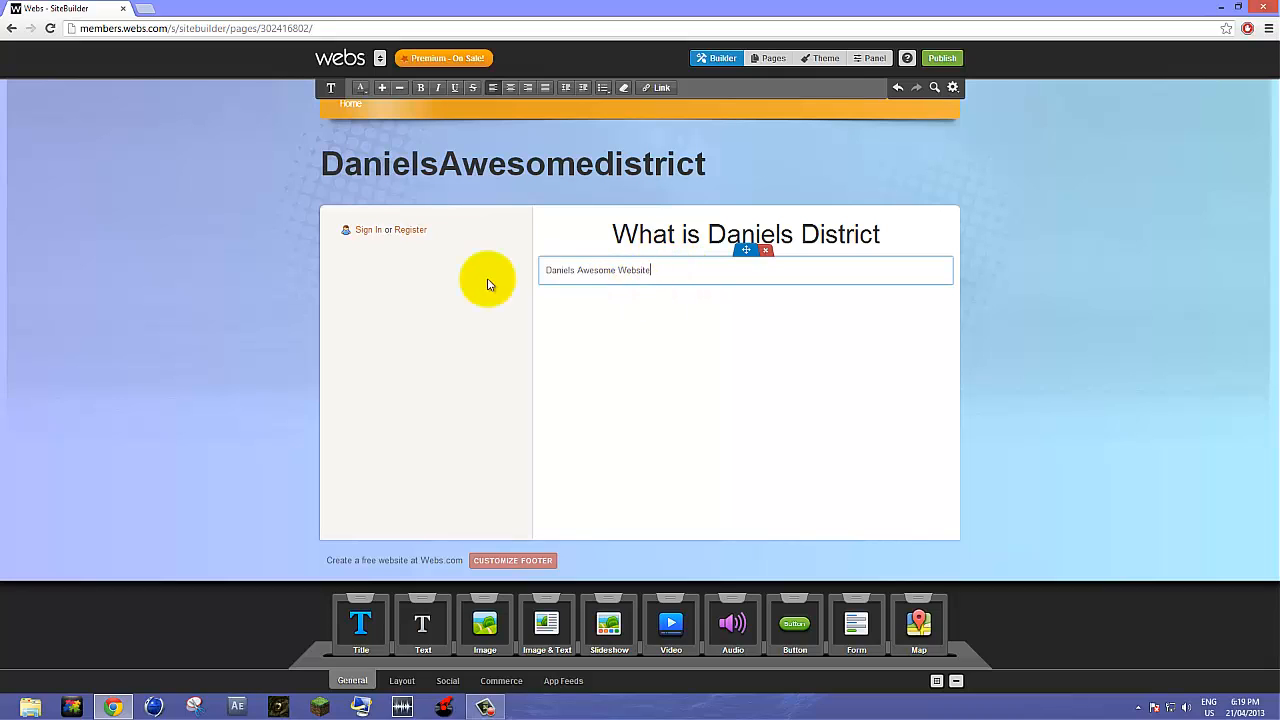
# Try to recolor the text line beneath the title by shifting the hue of its text color.
pyautogui.moveTo(717, 280); pyautogui.dragTo(354, 311)
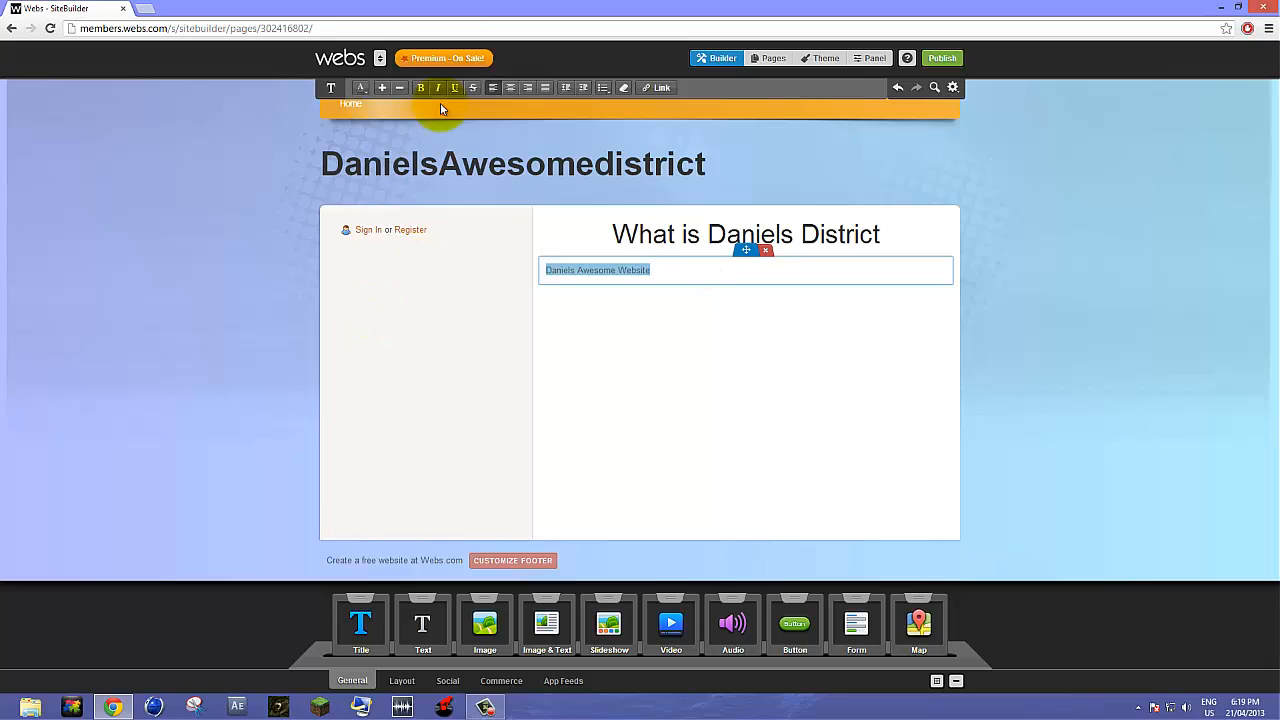
pyautogui.click(361, 90)
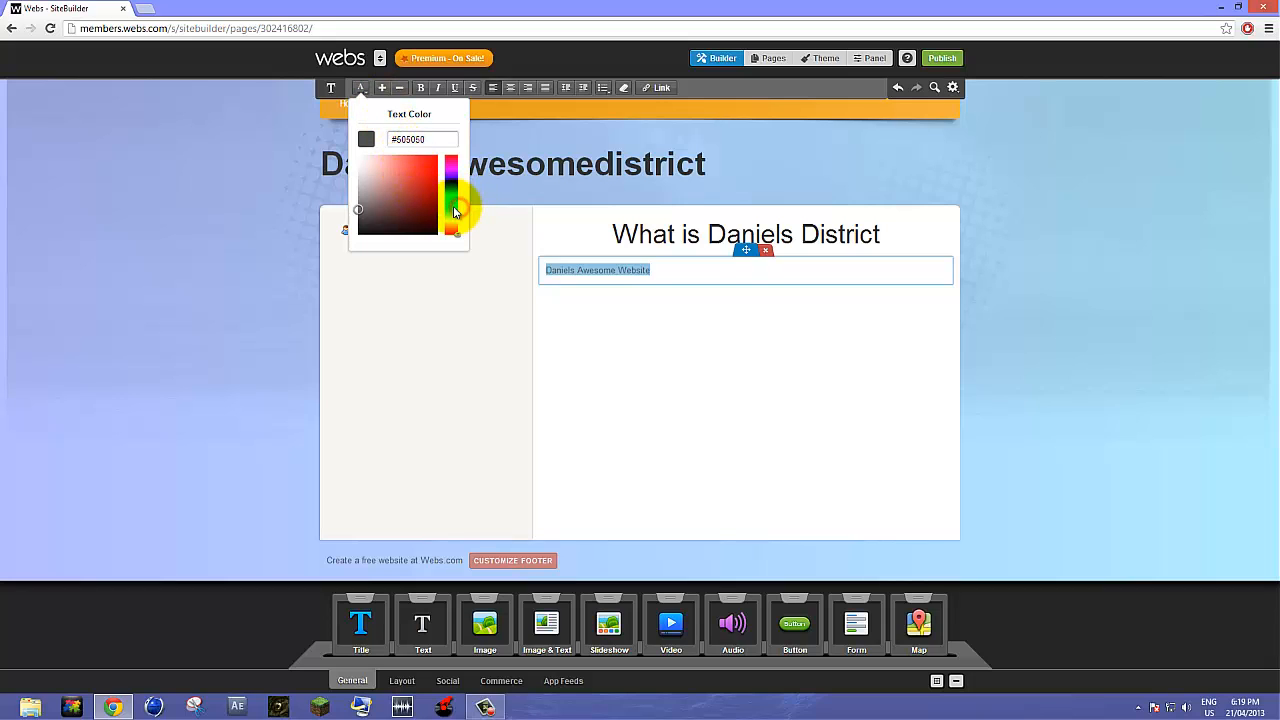
pyautogui.moveTo(455, 233)
pyautogui.mouseDown()
pyautogui.moveTo(457, 158)
pyautogui.moveTo(462, 192)
pyautogui.moveTo(395, 143)
pyautogui.moveTo(437, 196)
pyautogui.moveTo(407, 198)
pyautogui.moveTo(471, 194)
pyautogui.mouseUp()
pyautogui.doubleClick(652, 270)
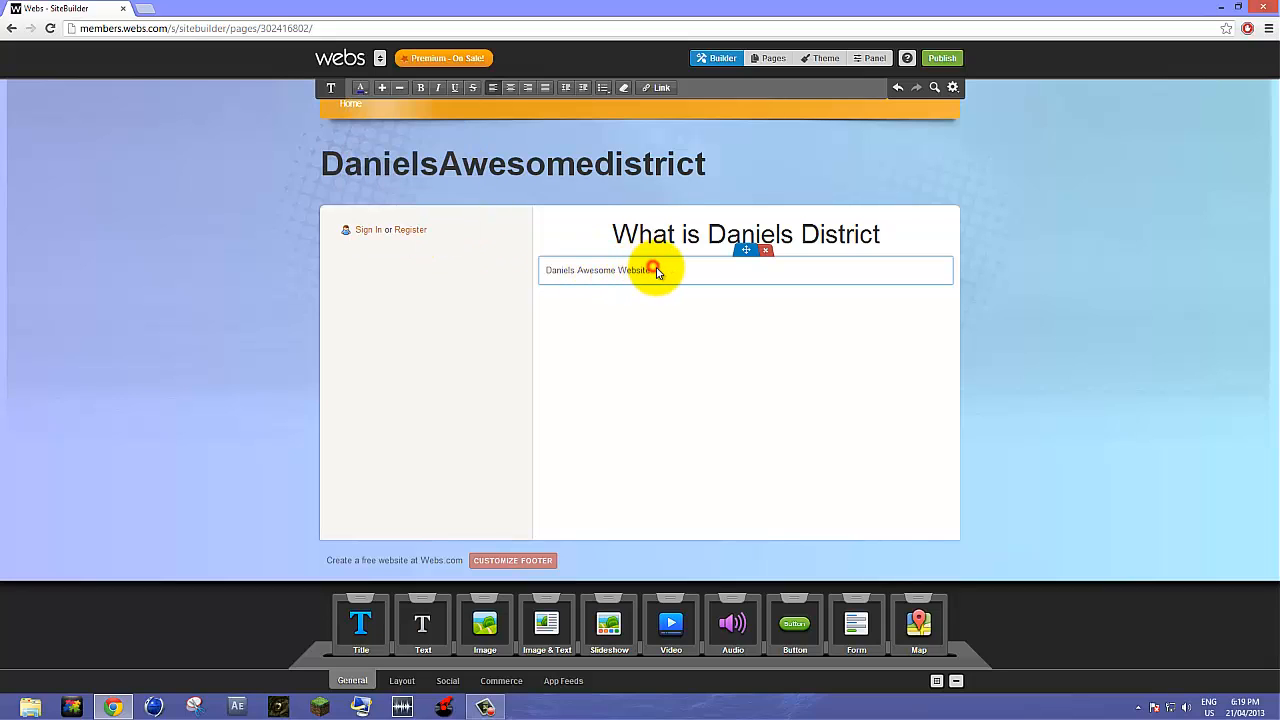
pyautogui.moveTo(609, 270); pyautogui.dragTo(523, 268)
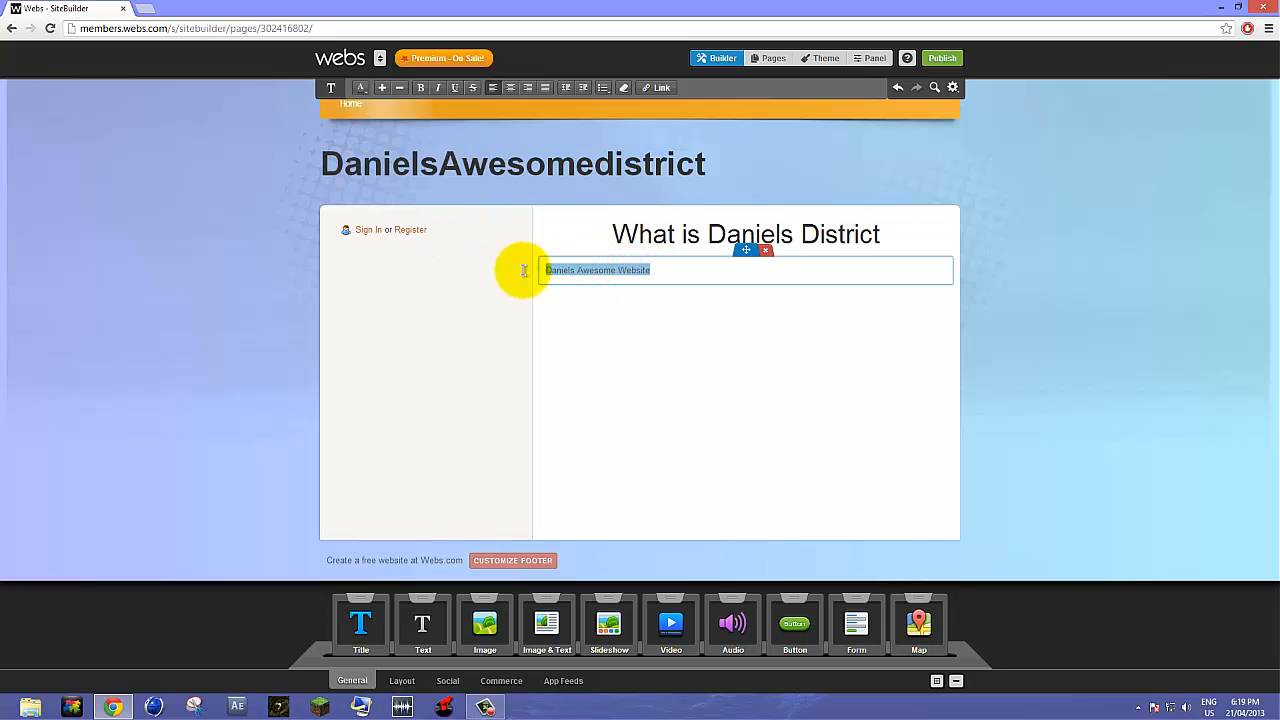
pyautogui.click(356, 92)
pyautogui.moveTo(454, 200); pyautogui.dragTo(439, 165)
pyautogui.click(608, 321)
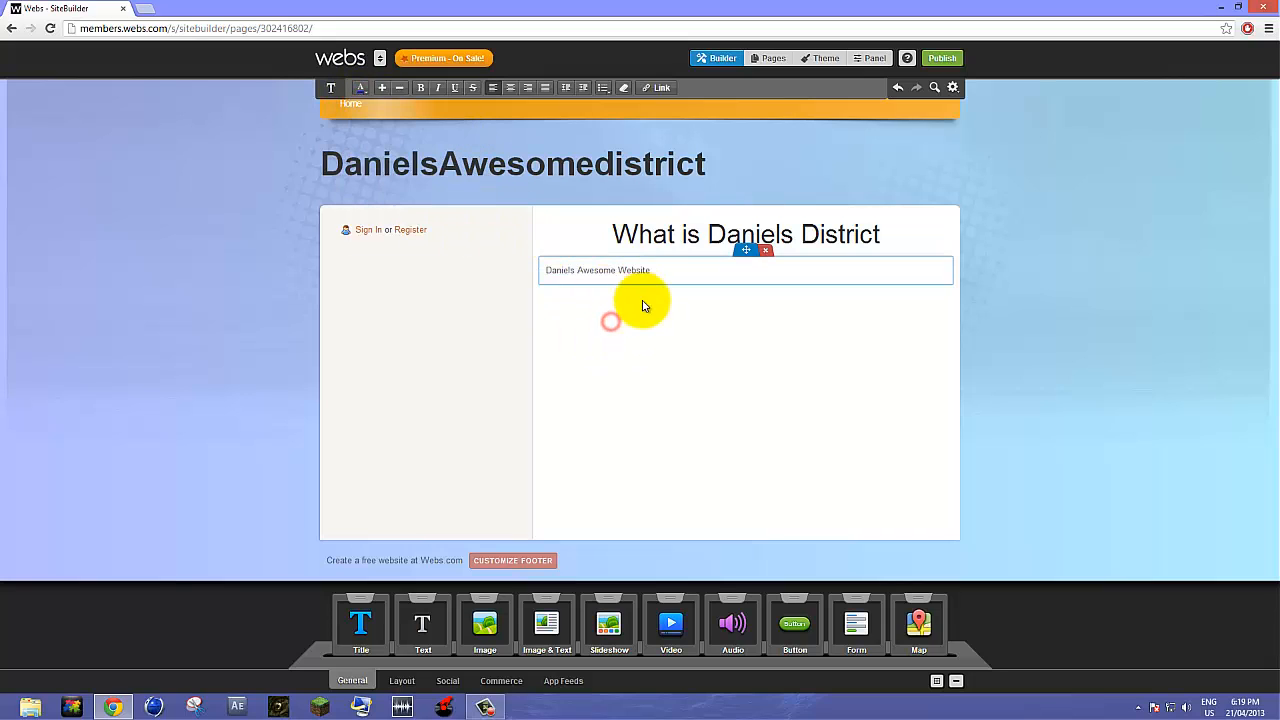
pyautogui.click(624, 372)
pyautogui.click(686, 270)
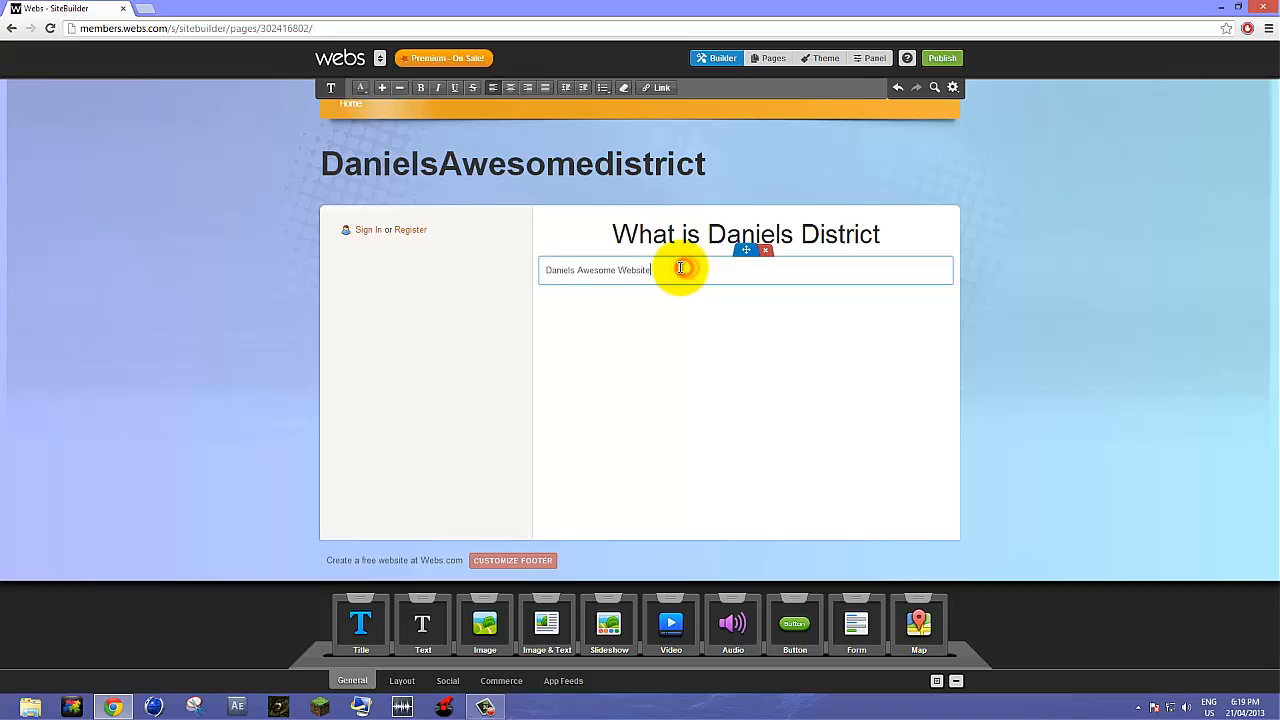
pyautogui.moveTo(680, 268); pyautogui.dragTo(491, 171)
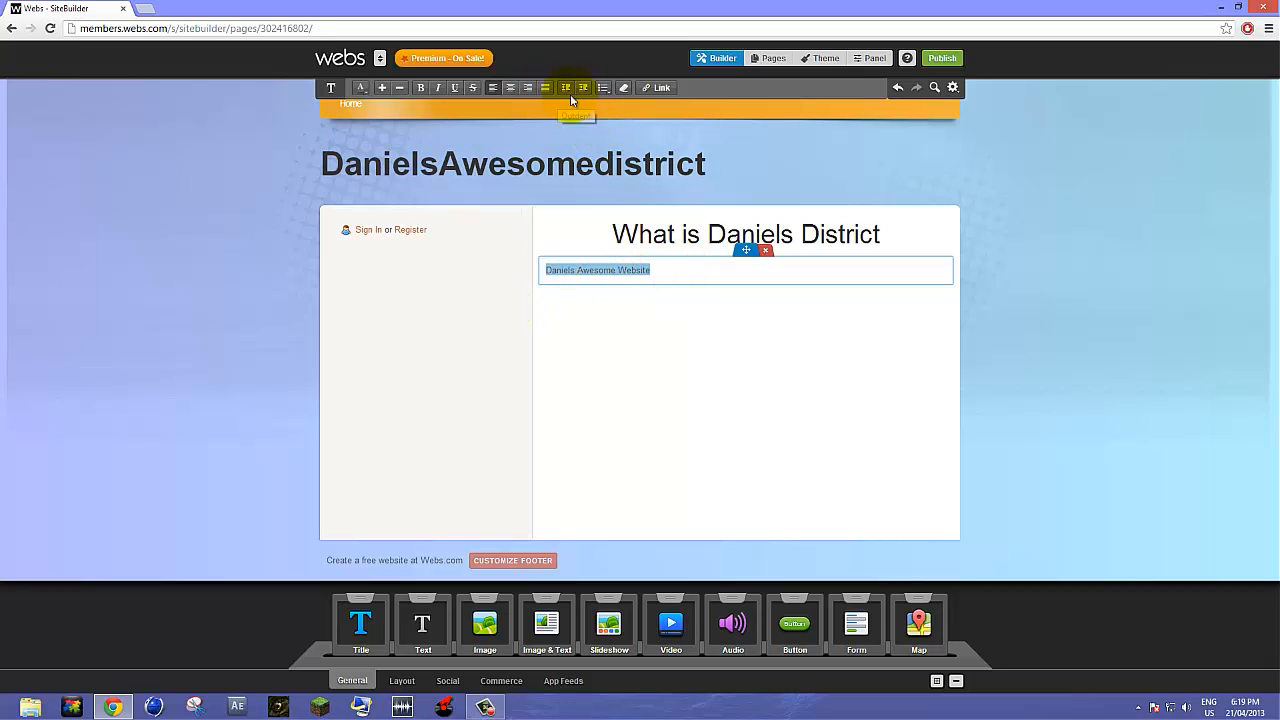
pyautogui.click(537, 346)
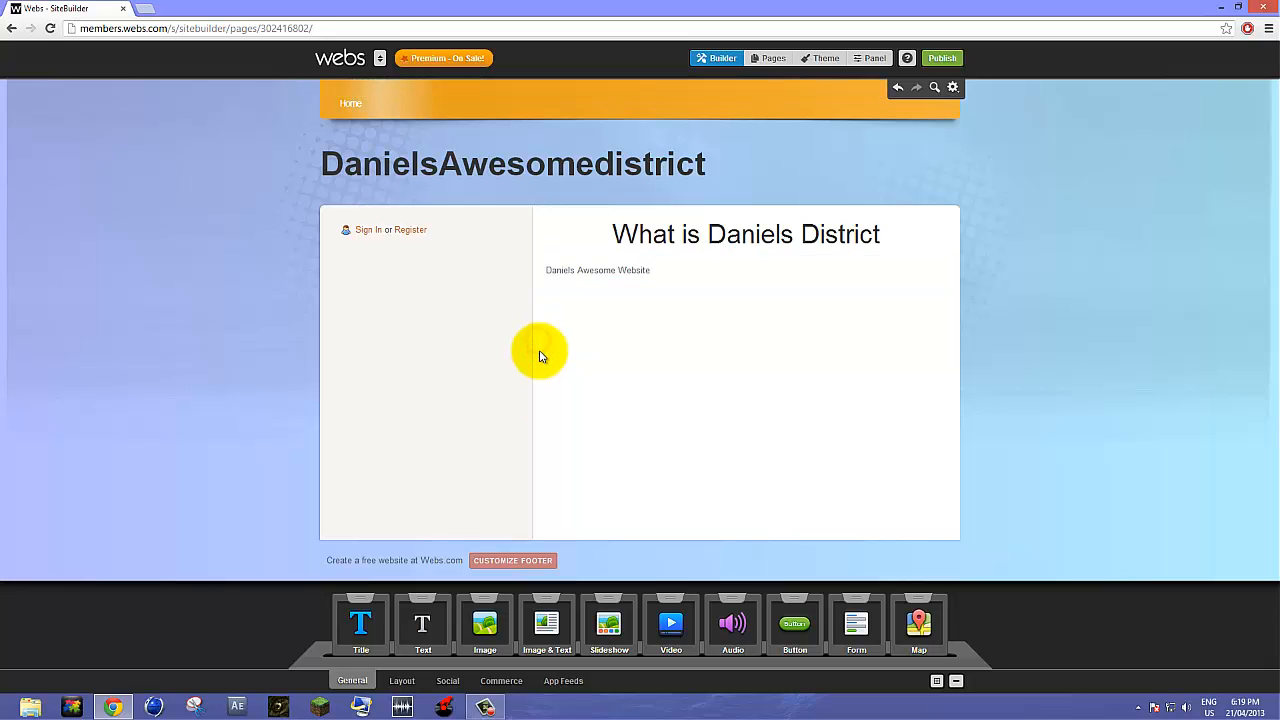
# Try out an image module beneath the text line, browse its image source options, and remove the module again.
pyautogui.moveTo(485, 625); pyautogui.dragTo(648, 406)
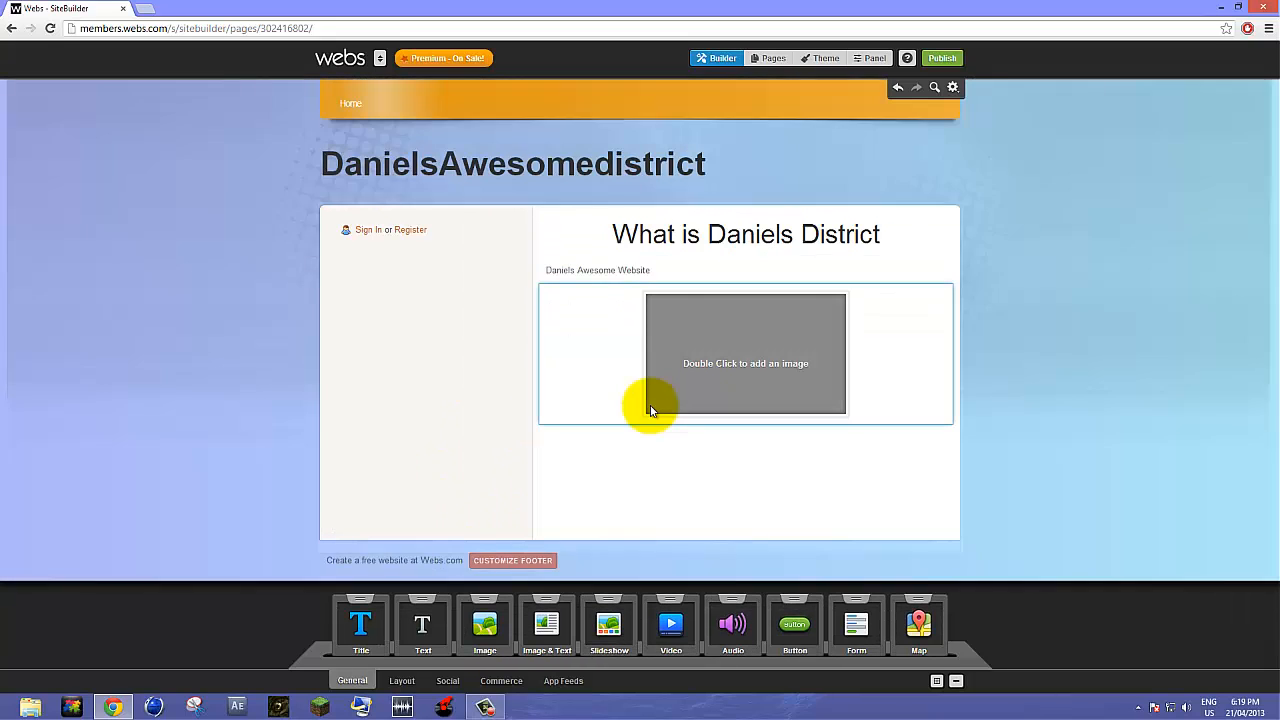
pyautogui.doubleClick(727, 335)
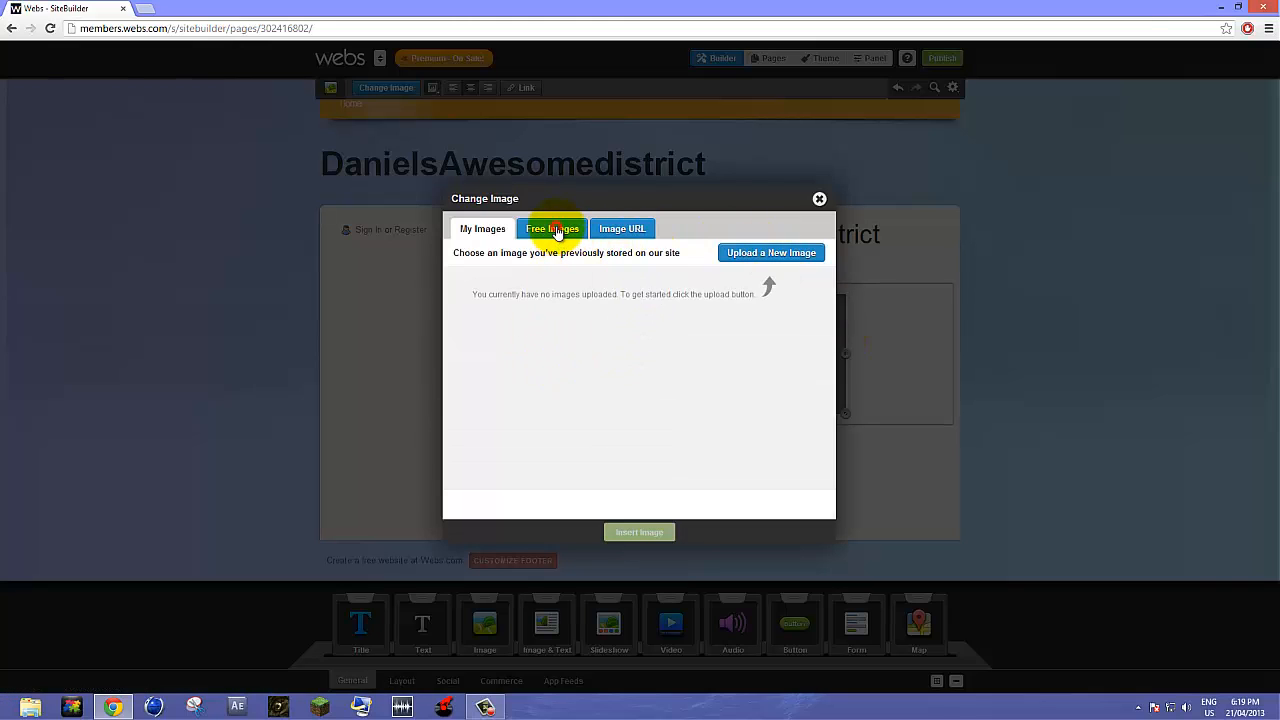
pyautogui.click(557, 229)
pyautogui.click(612, 230)
pyautogui.click(478, 229)
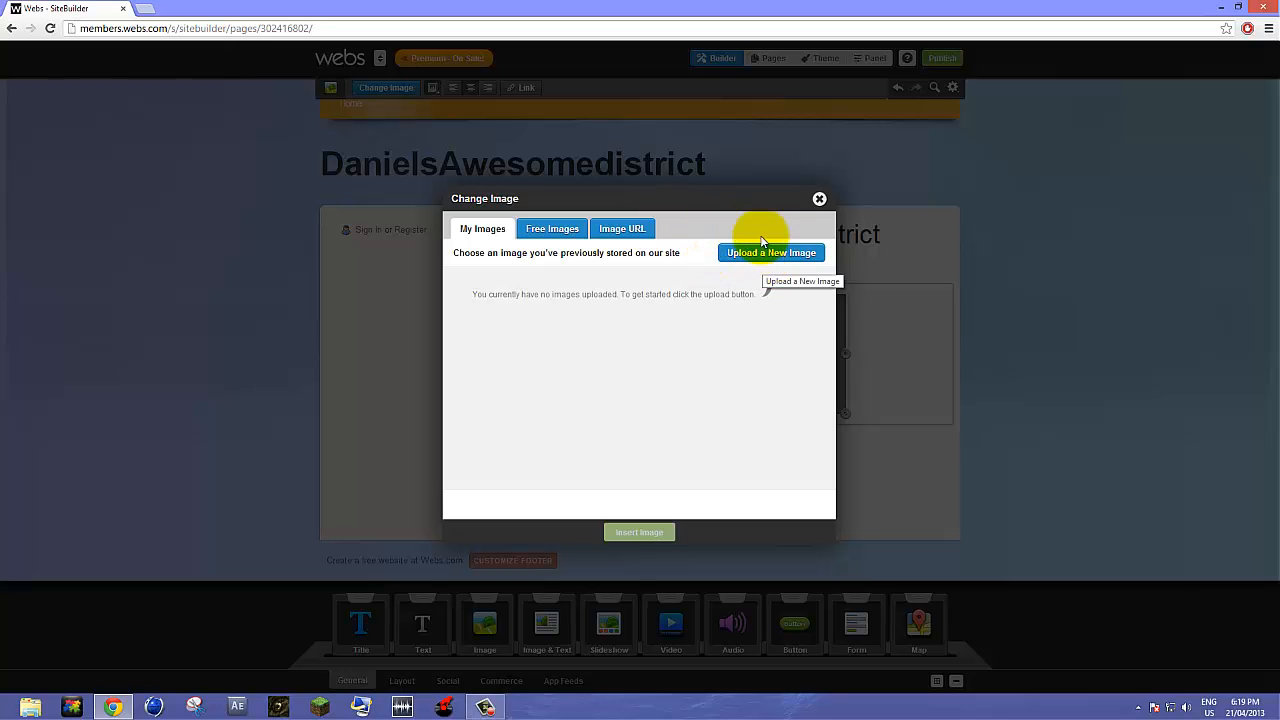
pyautogui.click(819, 198)
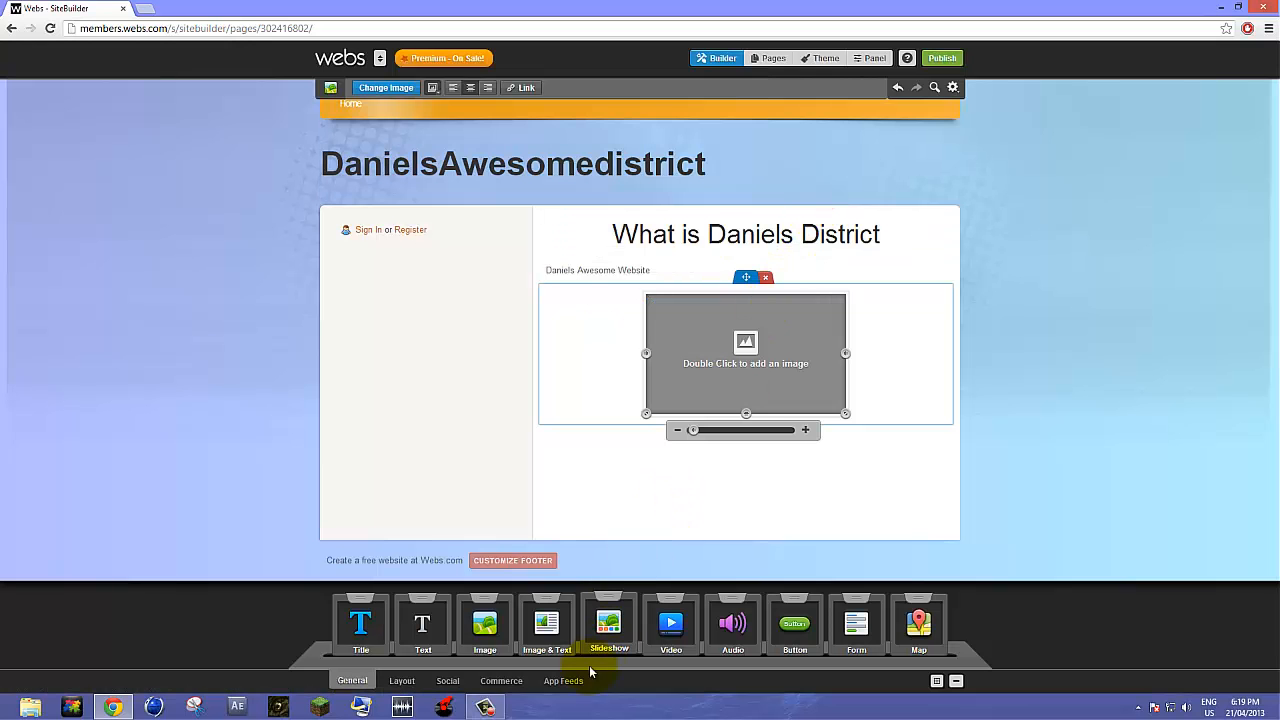
pyautogui.click(765, 278)
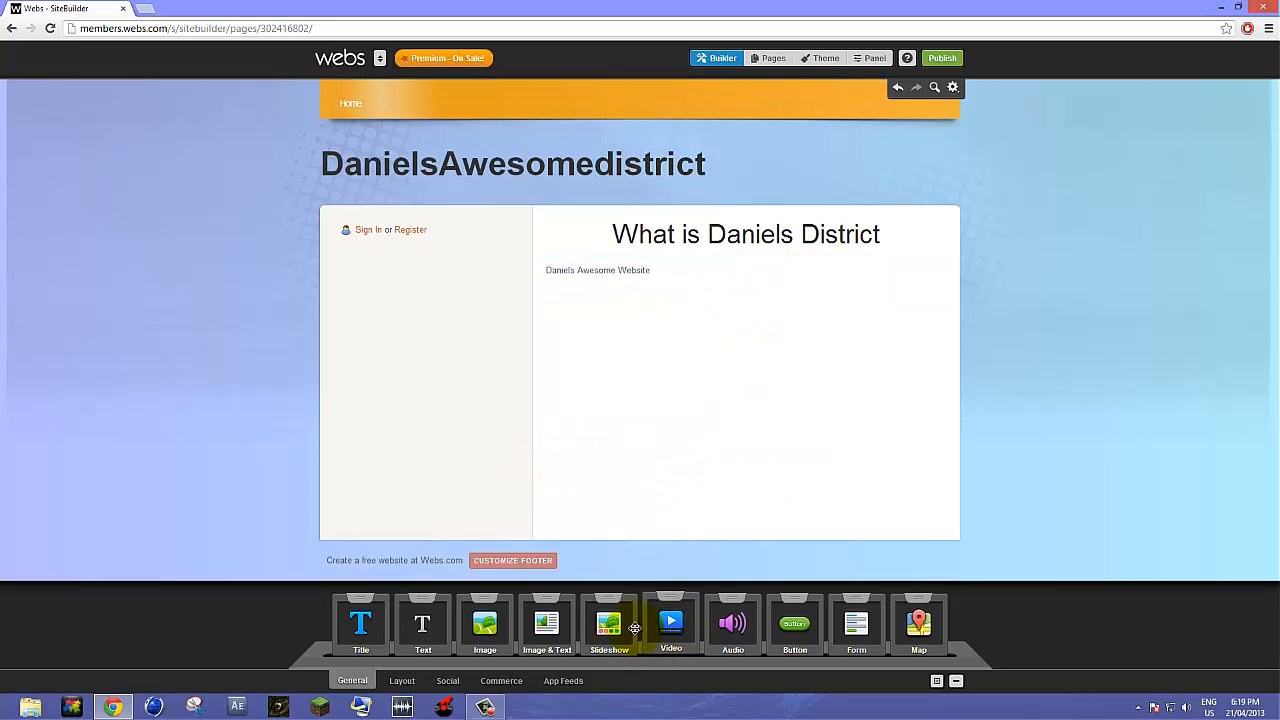
# Try out a slideshow module and a video module in turn beneath the text line, removing each one again.
pyautogui.moveTo(634, 628); pyautogui.dragTo(700, 466)
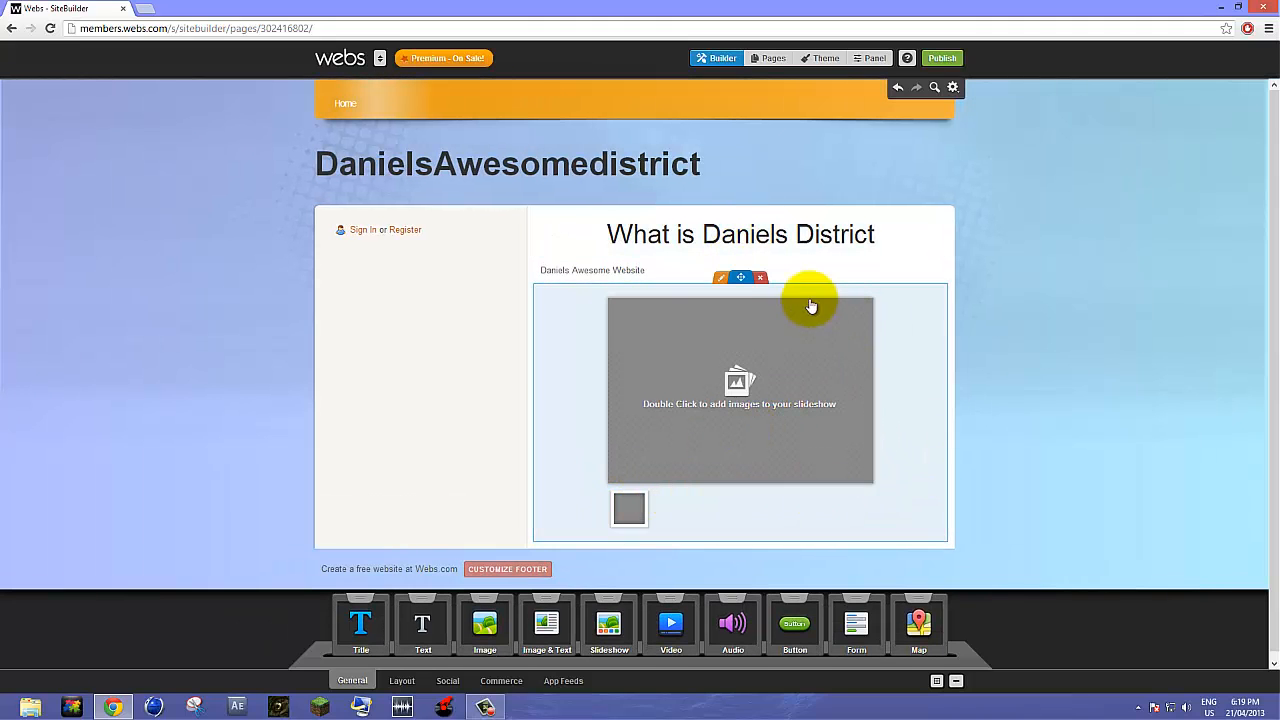
pyautogui.click(761, 278)
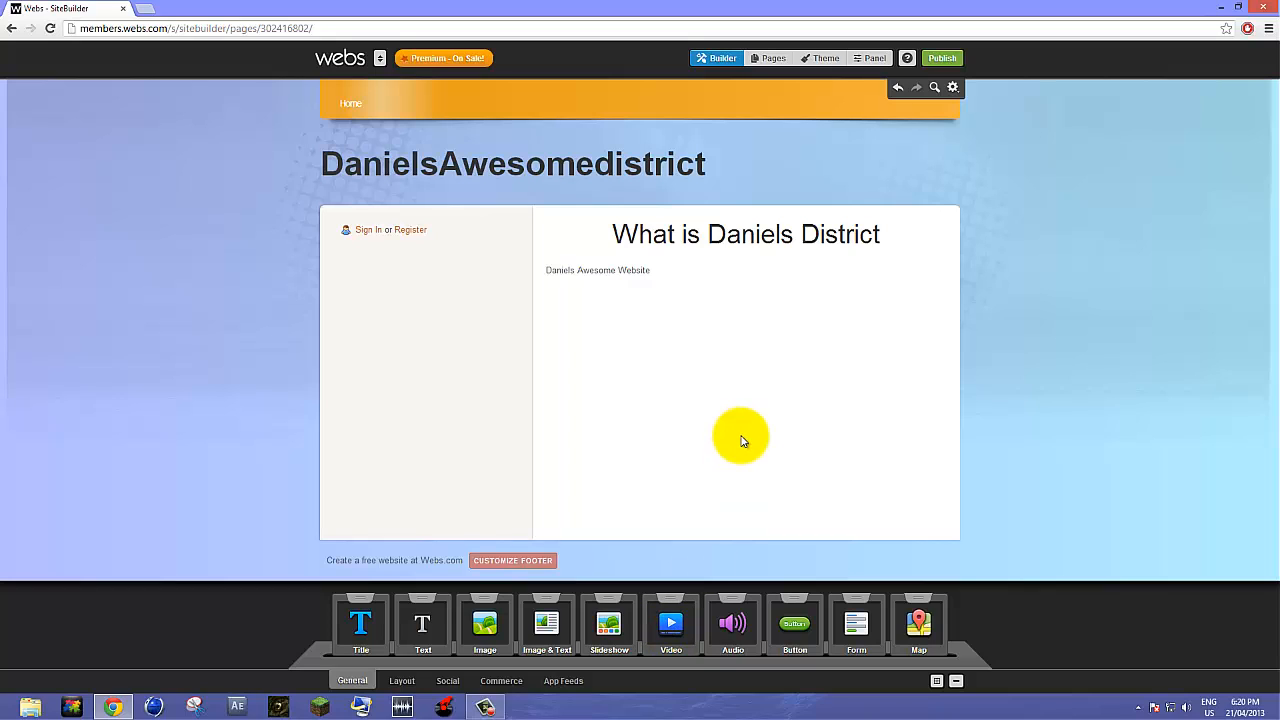
pyautogui.moveTo(671, 615); pyautogui.dragTo(738, 331)
pyautogui.doubleClick(755, 362)
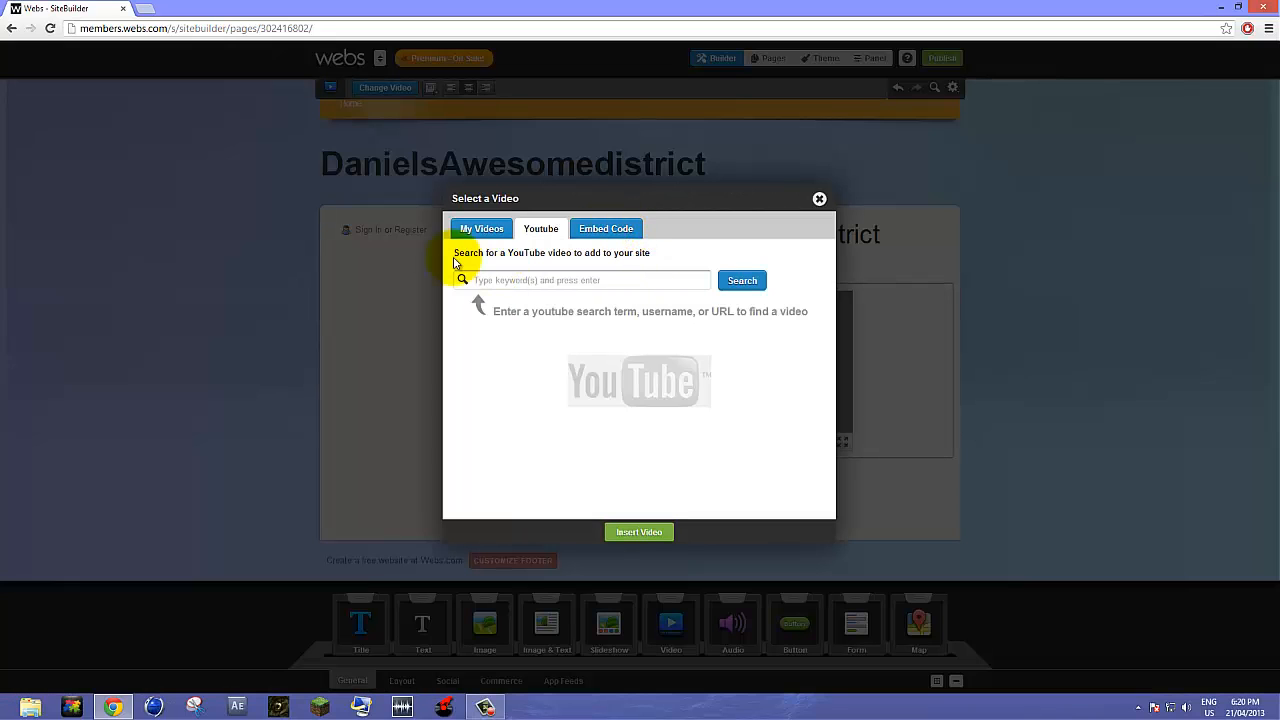
pyautogui.click(481, 229)
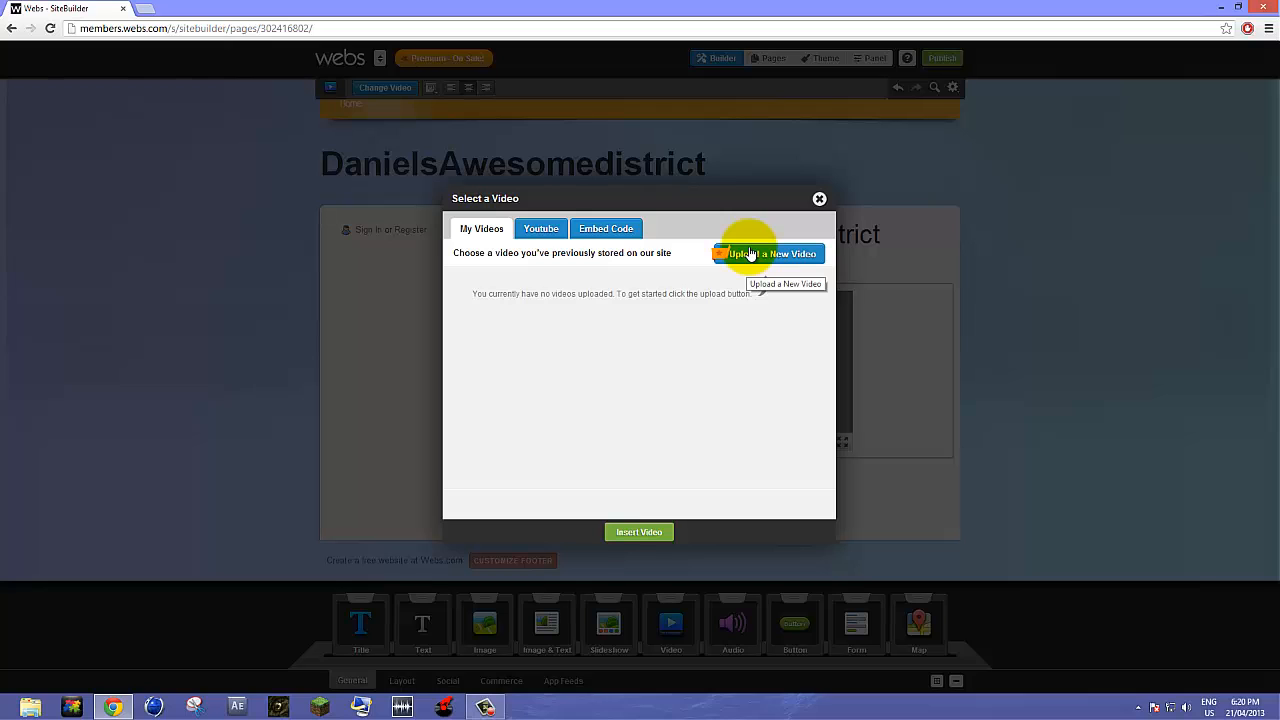
pyautogui.click(819, 198)
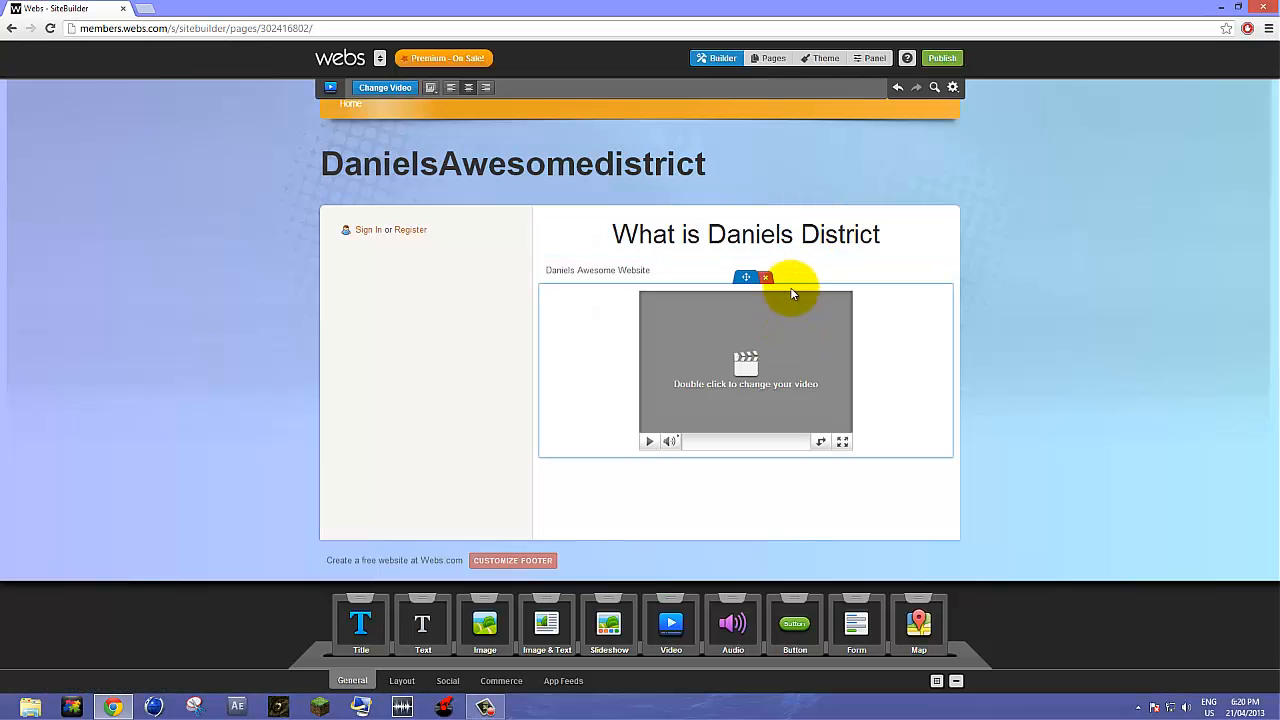
pyautogui.click(765, 277)
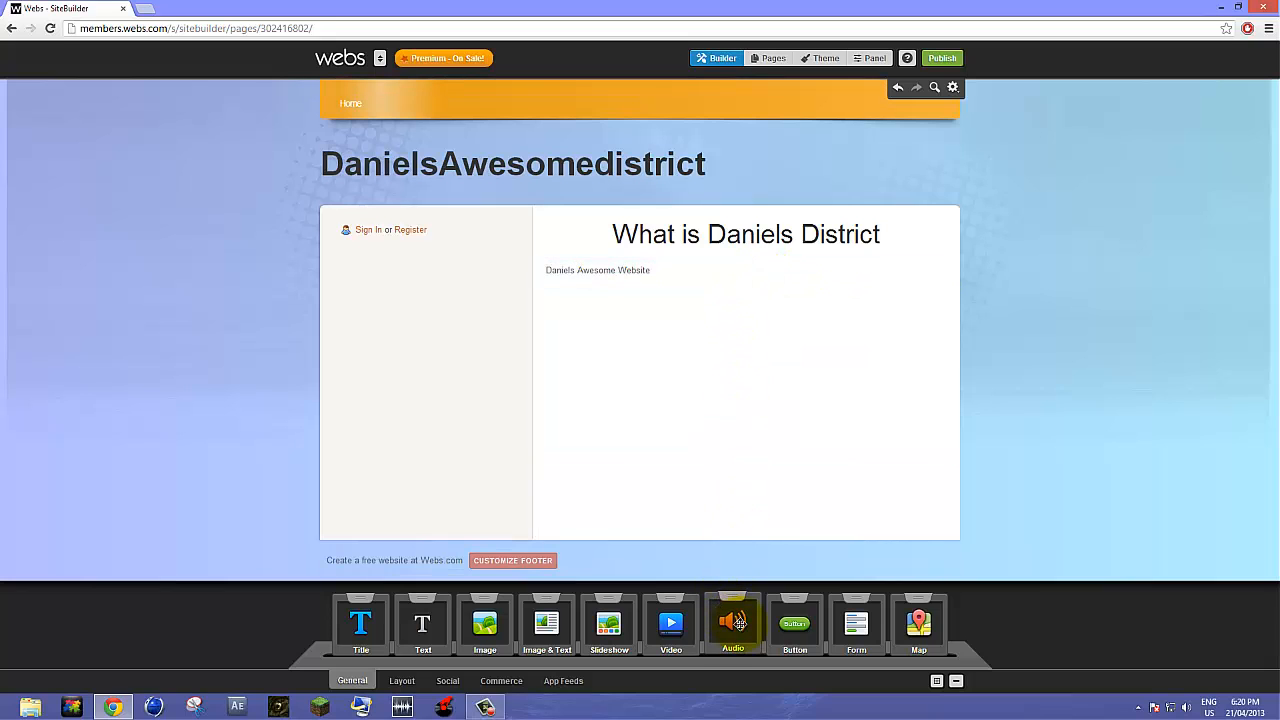
# Add an audio module beneath the text line and upload the Calvin Harris feat. Ellie Goulding MP3 from the desktop's Music folder.
pyautogui.moveTo(733, 622); pyautogui.dragTo(723, 403)
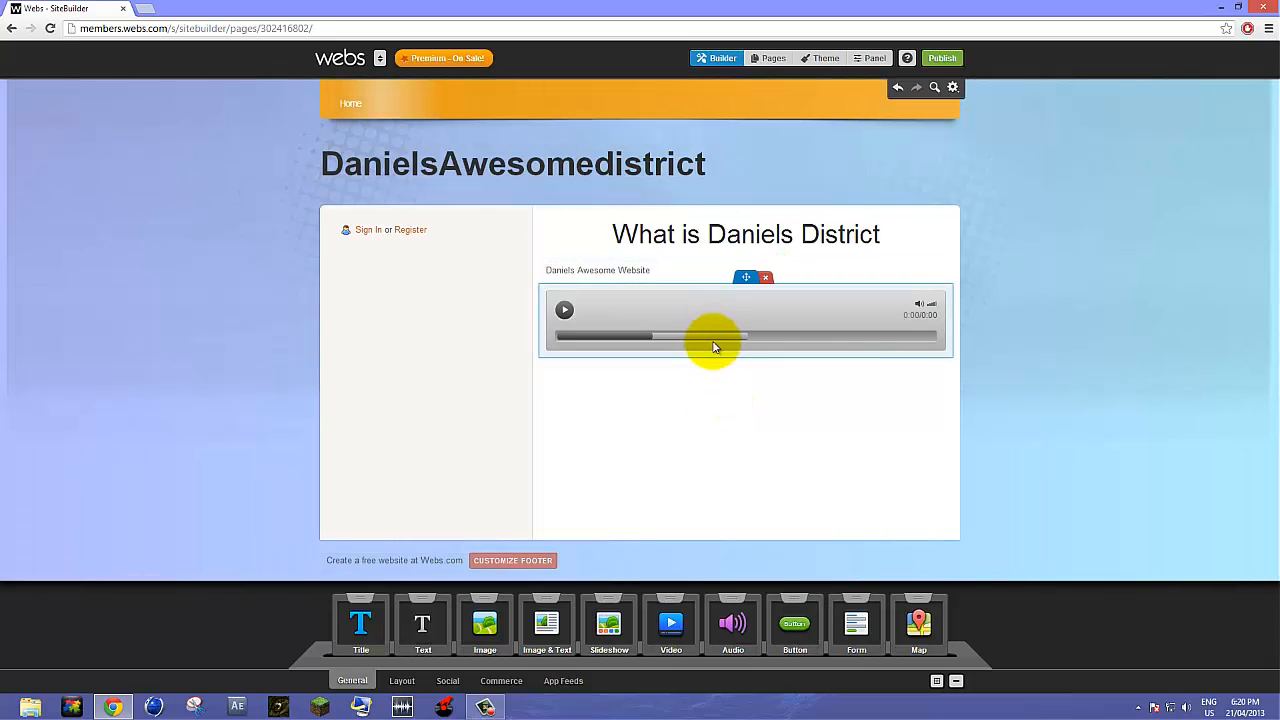
pyautogui.click(724, 308)
pyautogui.click(385, 88)
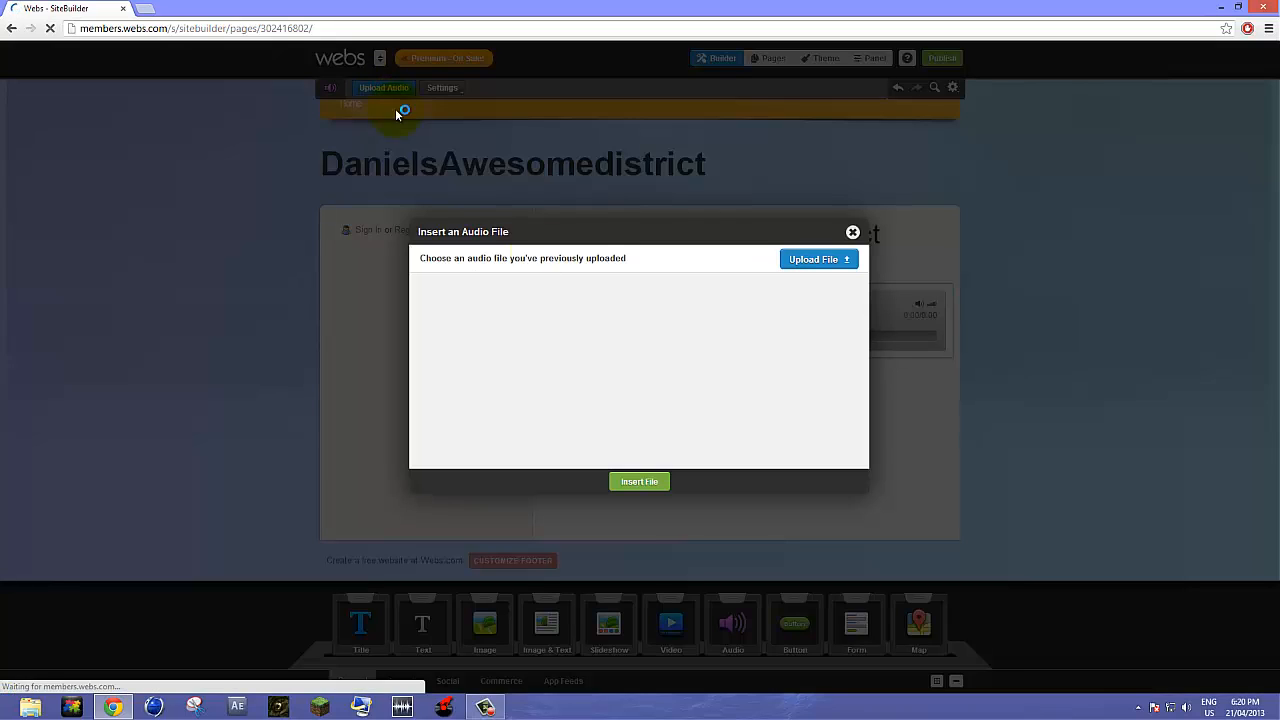
pyautogui.click(826, 260)
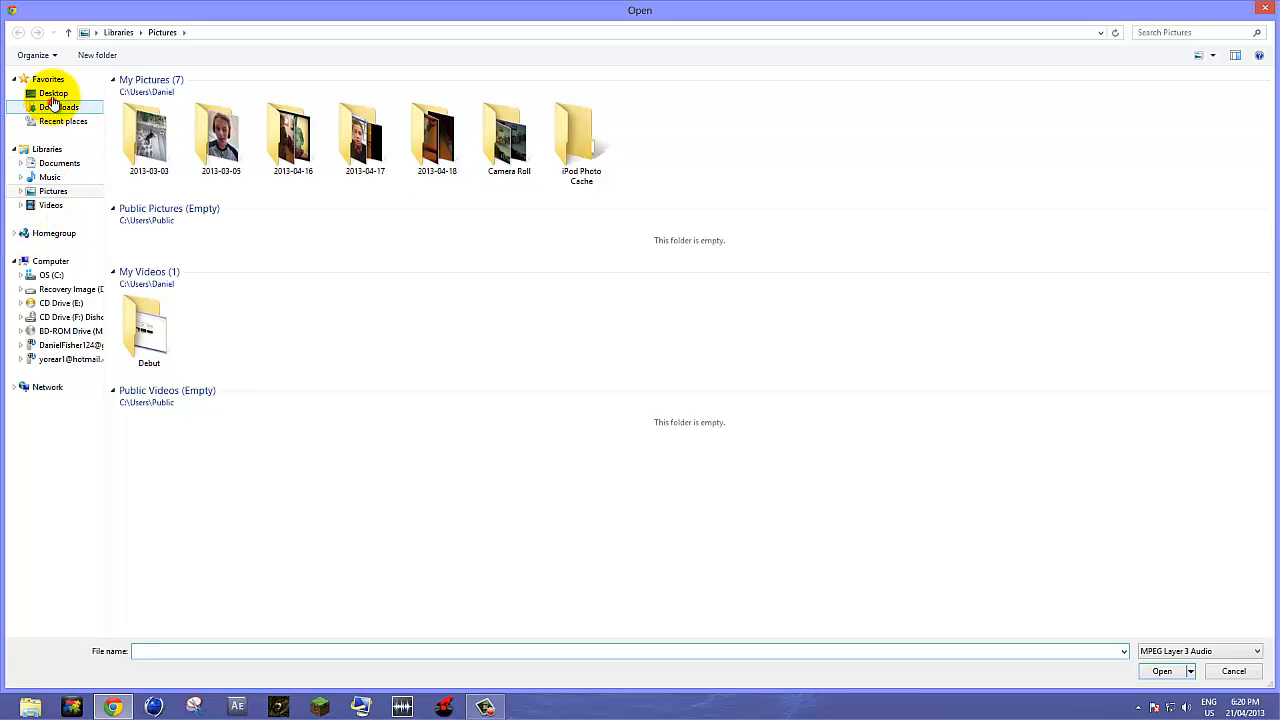
pyautogui.click(52, 96)
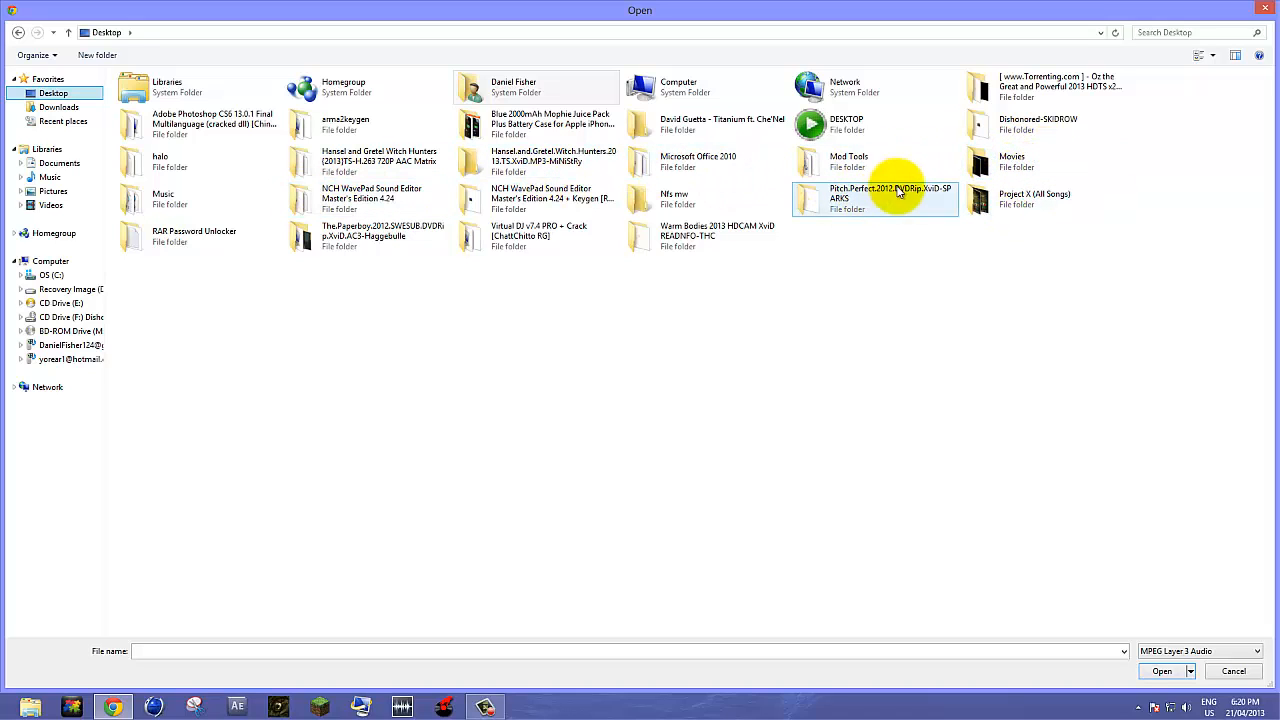
pyautogui.doubleClick(194, 212)
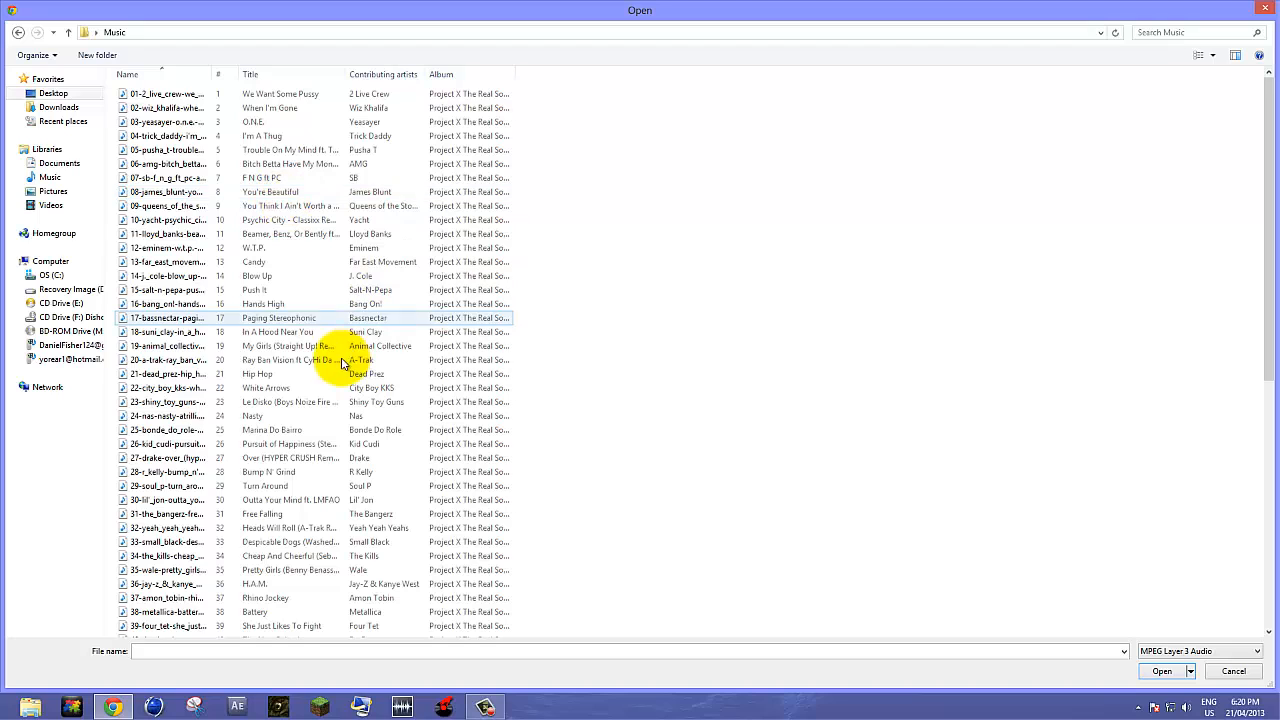
pyautogui.scroll(-6, 276, 163)
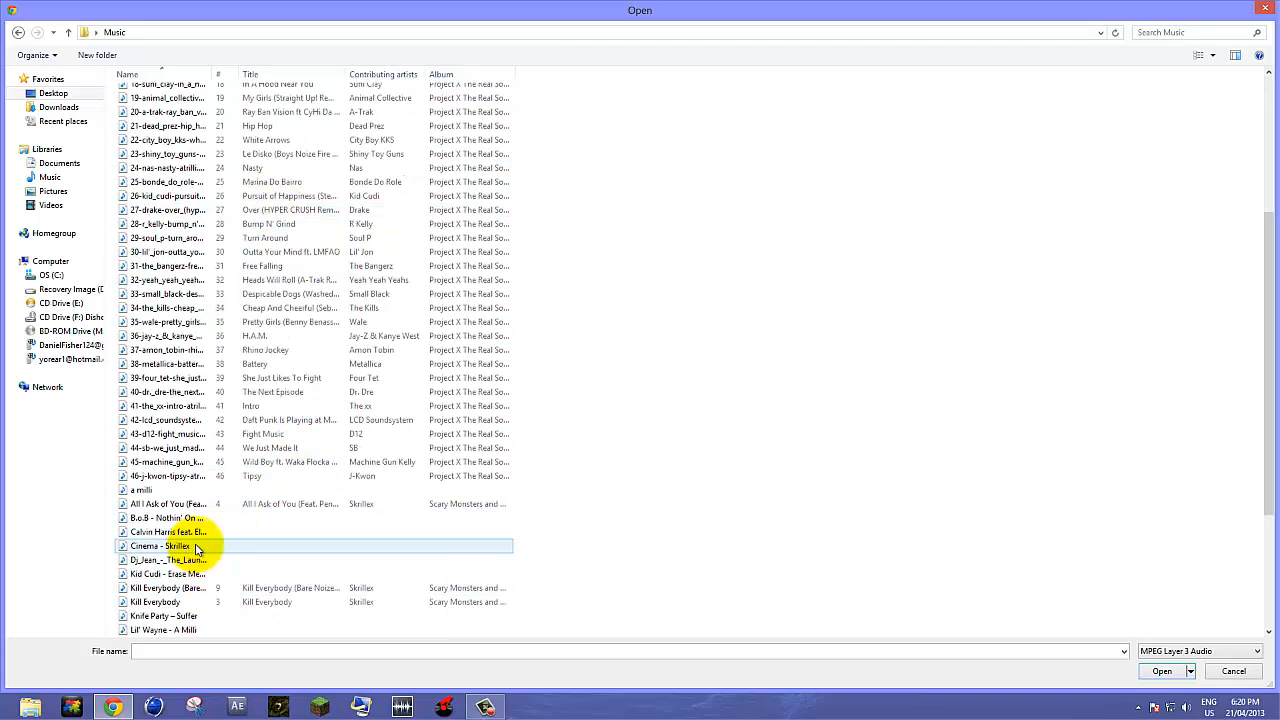
pyautogui.doubleClick(190, 532)
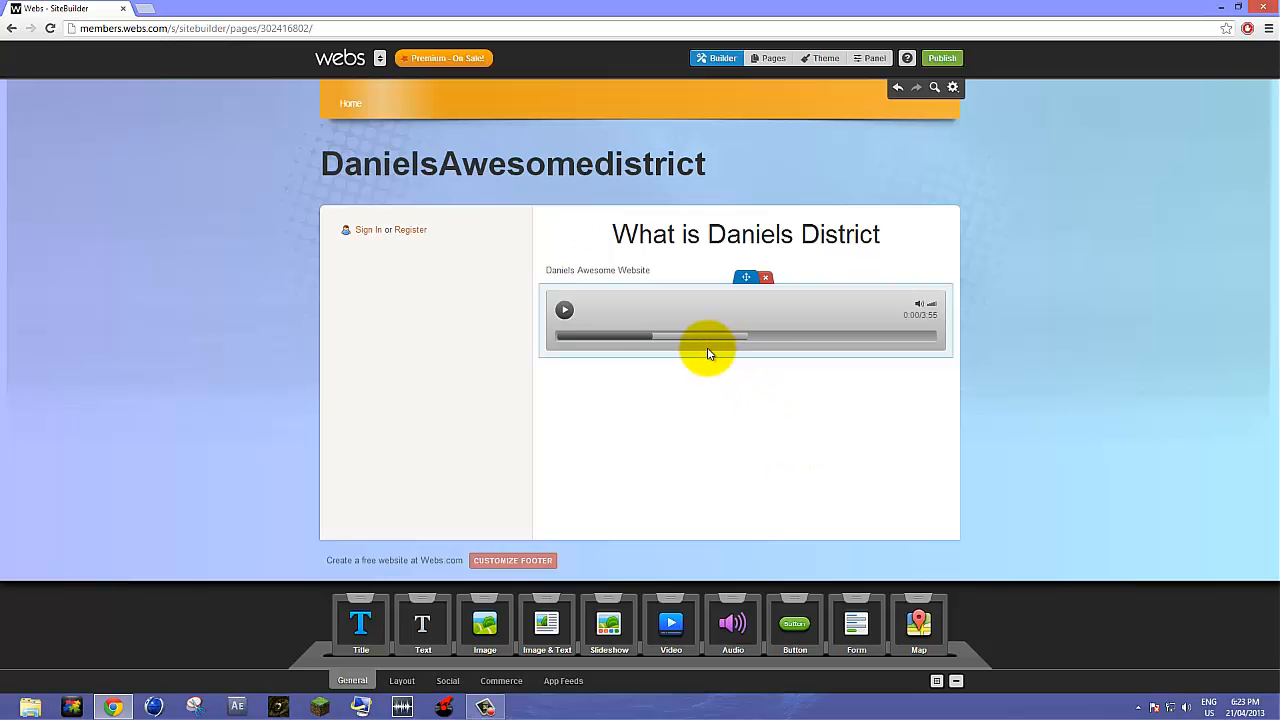
pyautogui.click(565, 310)
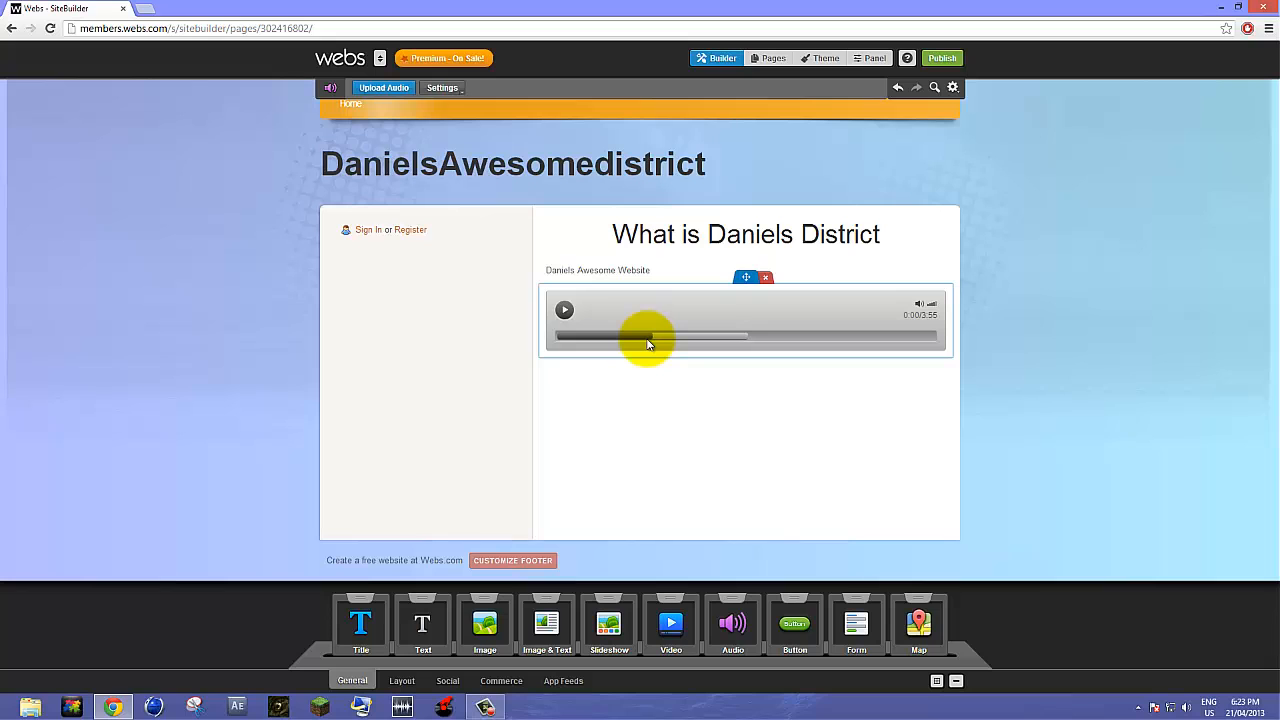
pyautogui.click(585, 398)
# Add a button module below the audio player and link it to the file "Calvin Harris feat. Ellie Goulding - I Need Your Love (lyrics).mp3".
pyautogui.moveTo(856, 622); pyautogui.dragTo(820, 449)
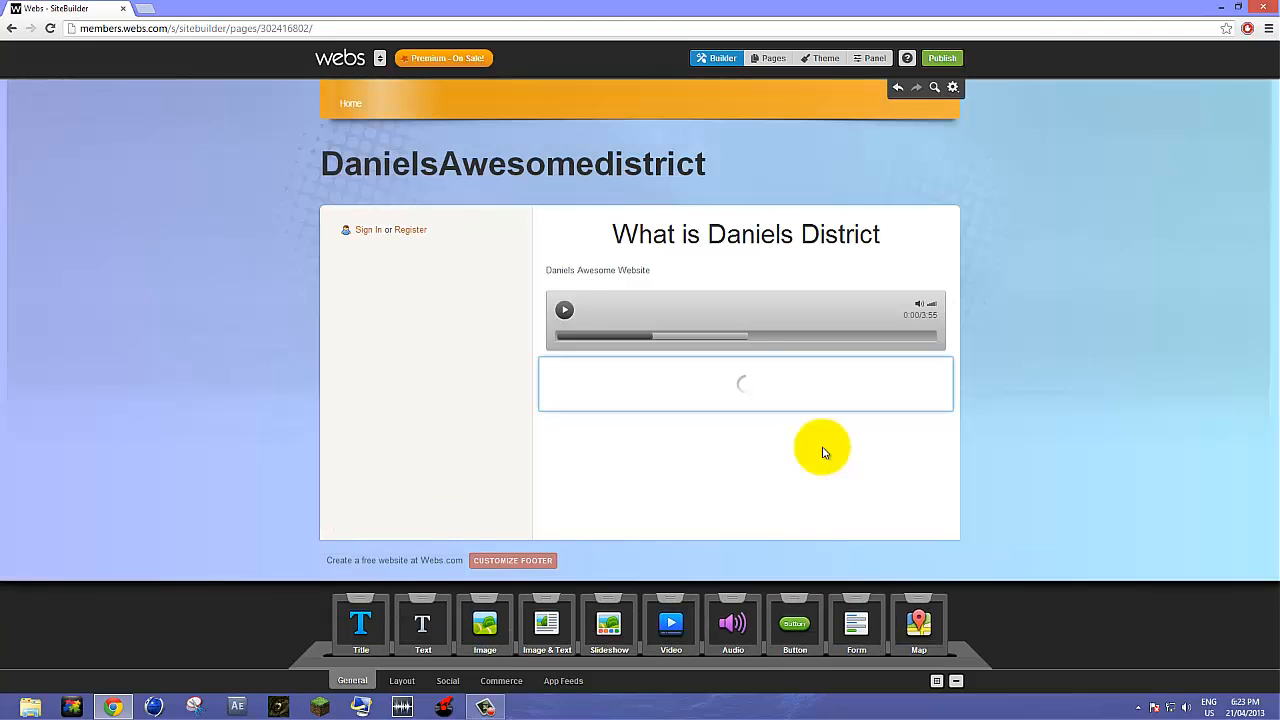
pyautogui.click(582, 373)
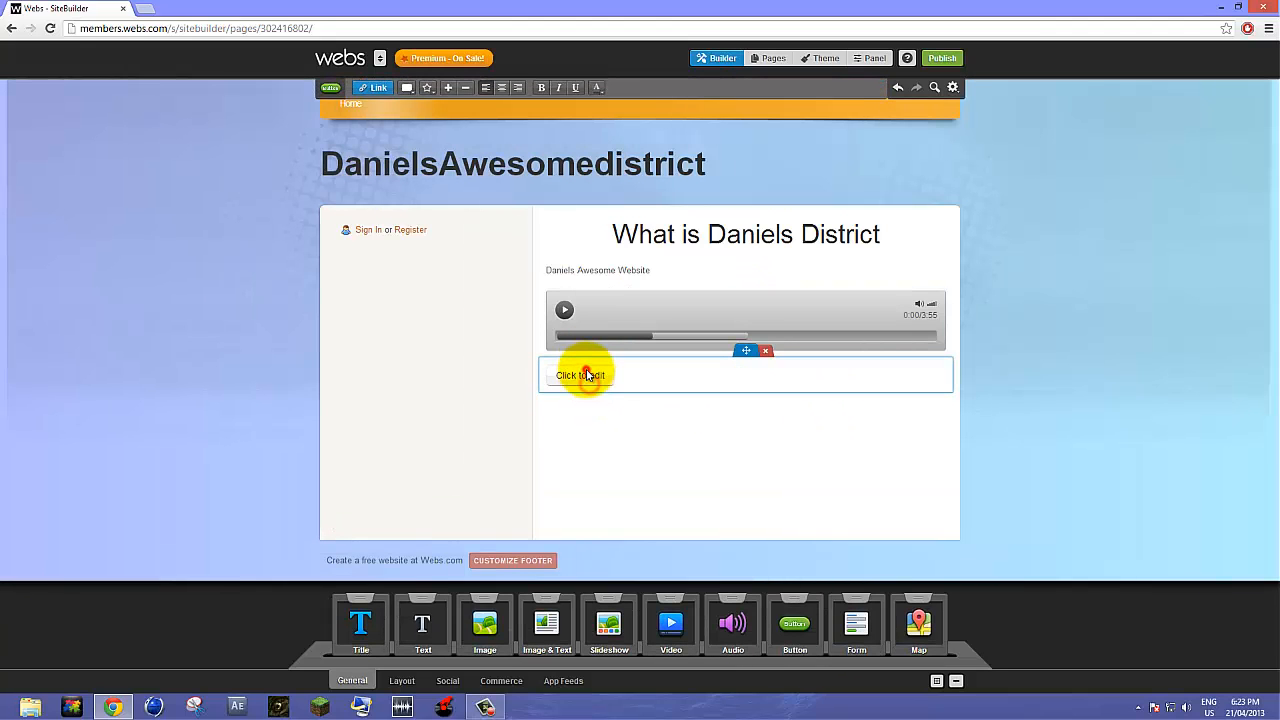
pyautogui.click(368, 87)
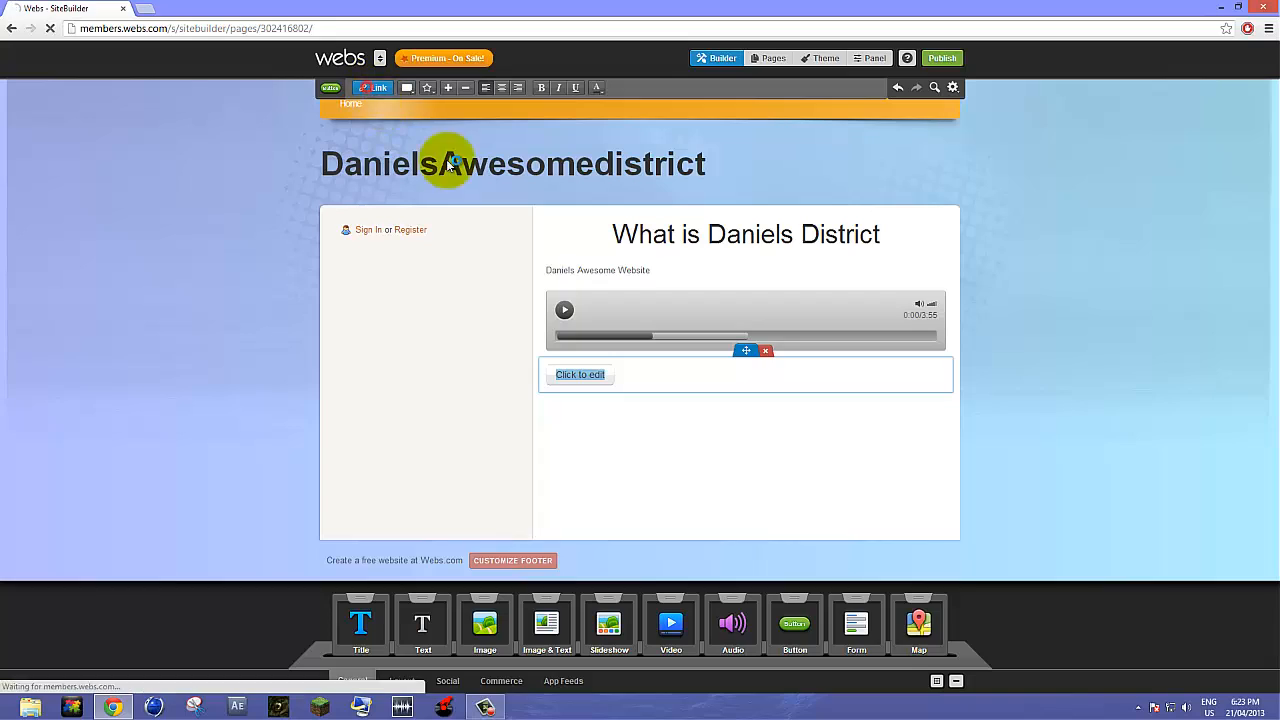
pyautogui.click(549, 274)
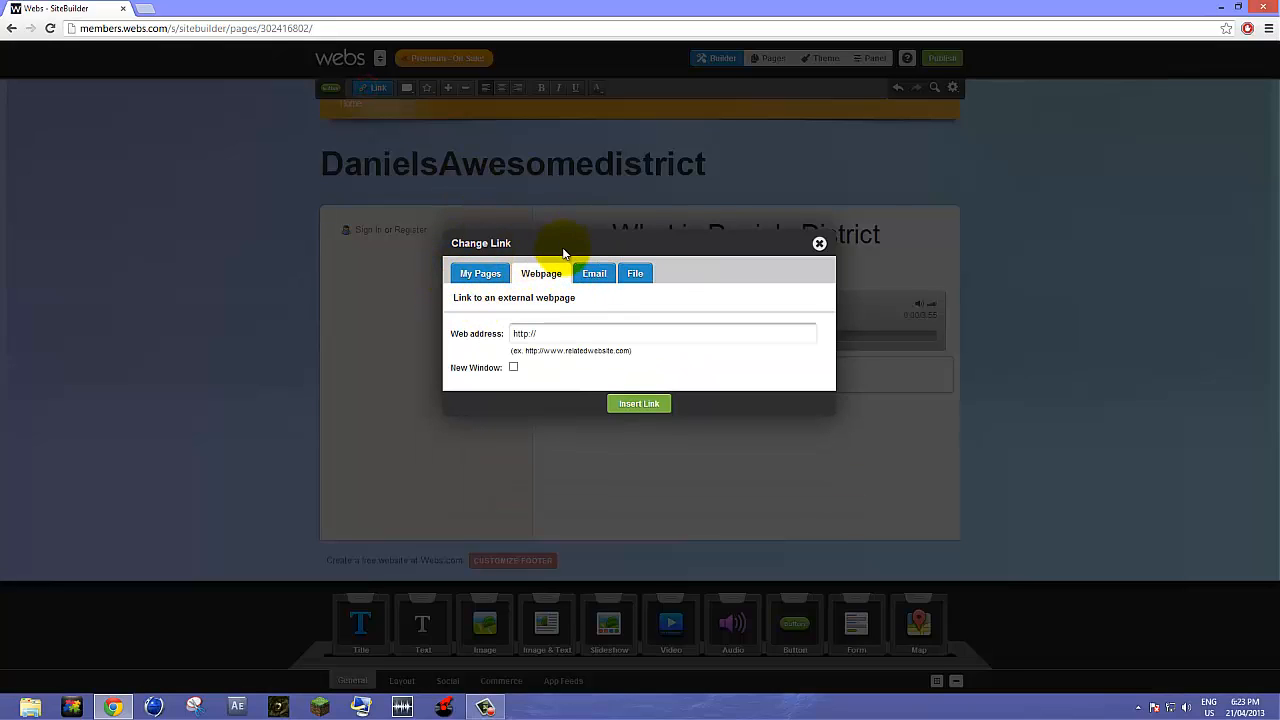
pyautogui.click(598, 274)
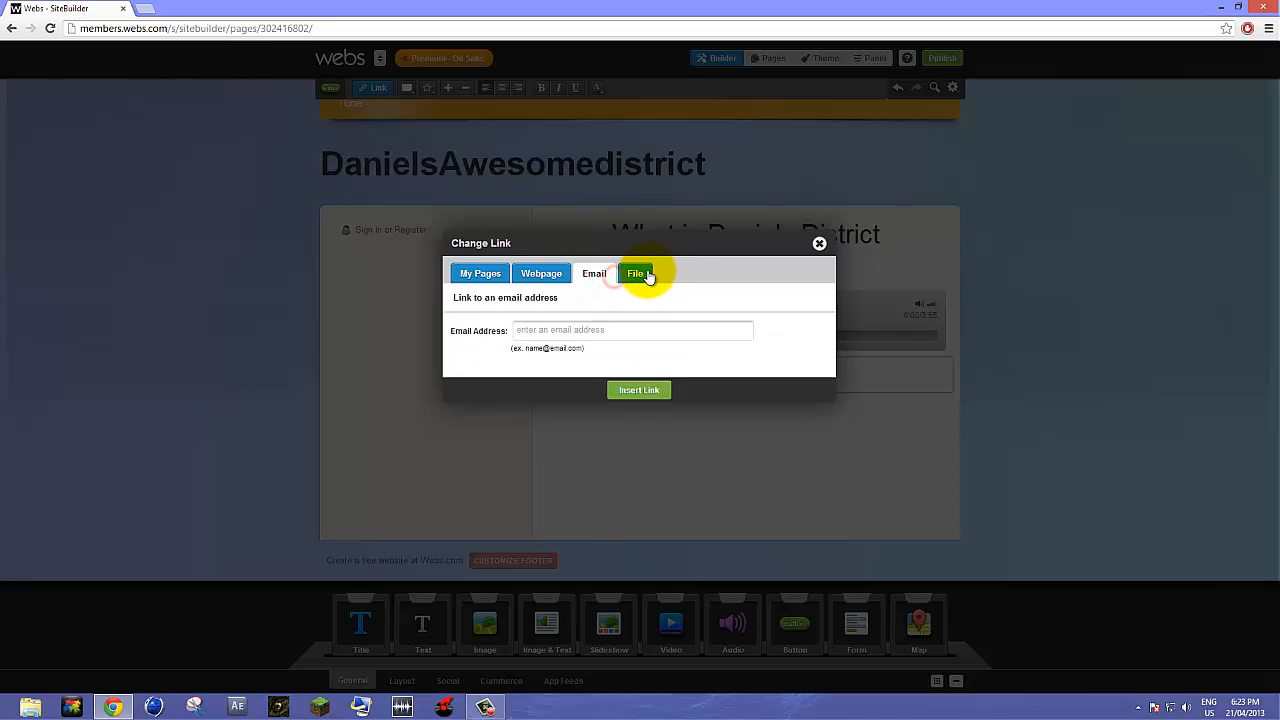
pyautogui.click(637, 274)
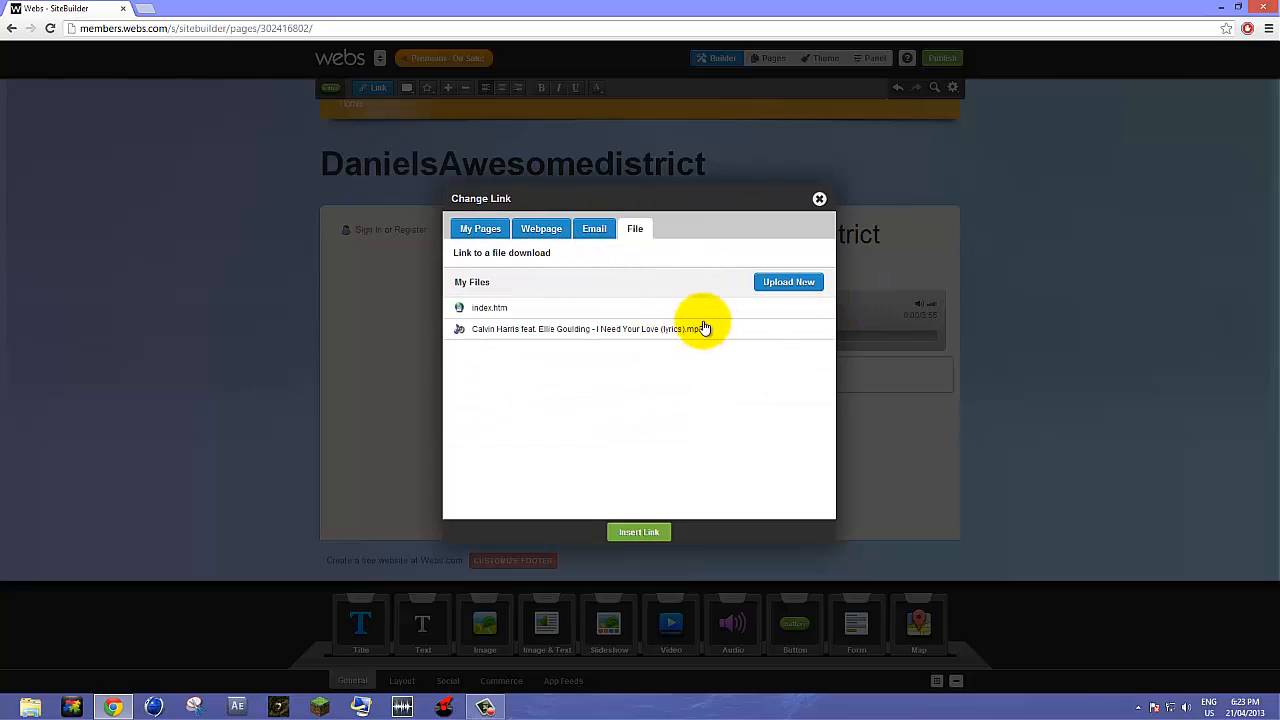
pyautogui.click(695, 330)
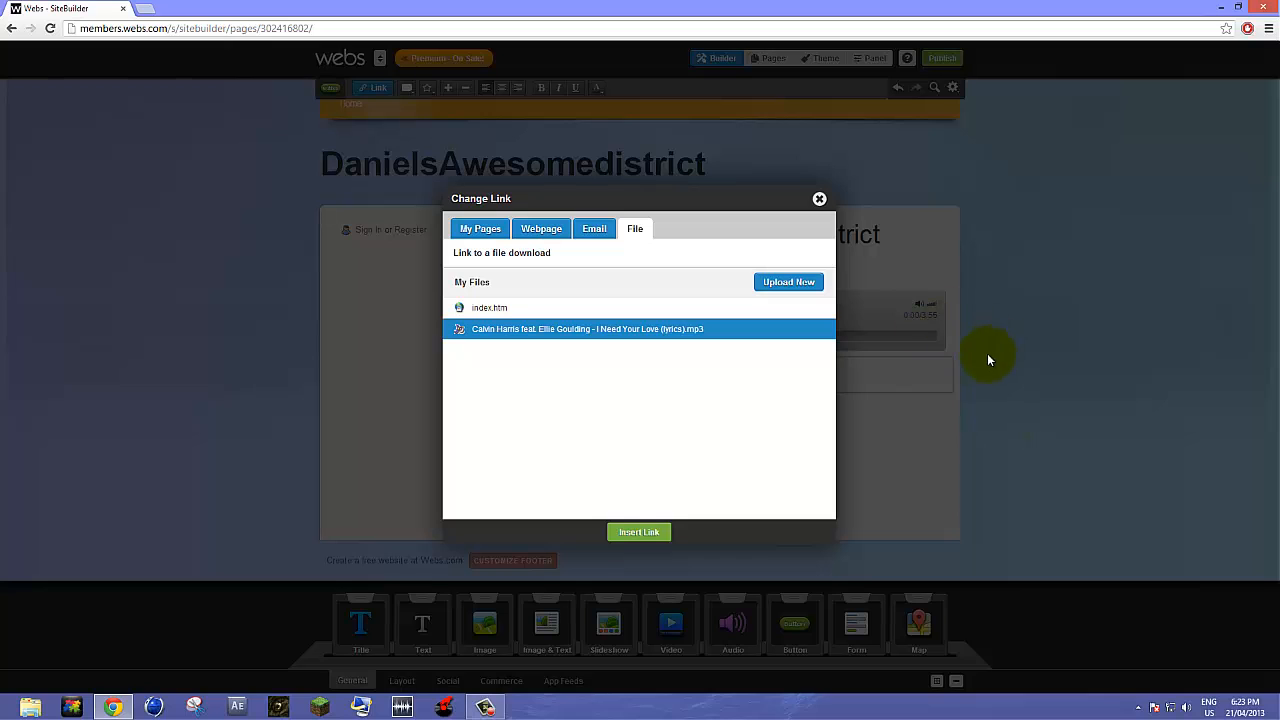
pyautogui.click(645, 532)
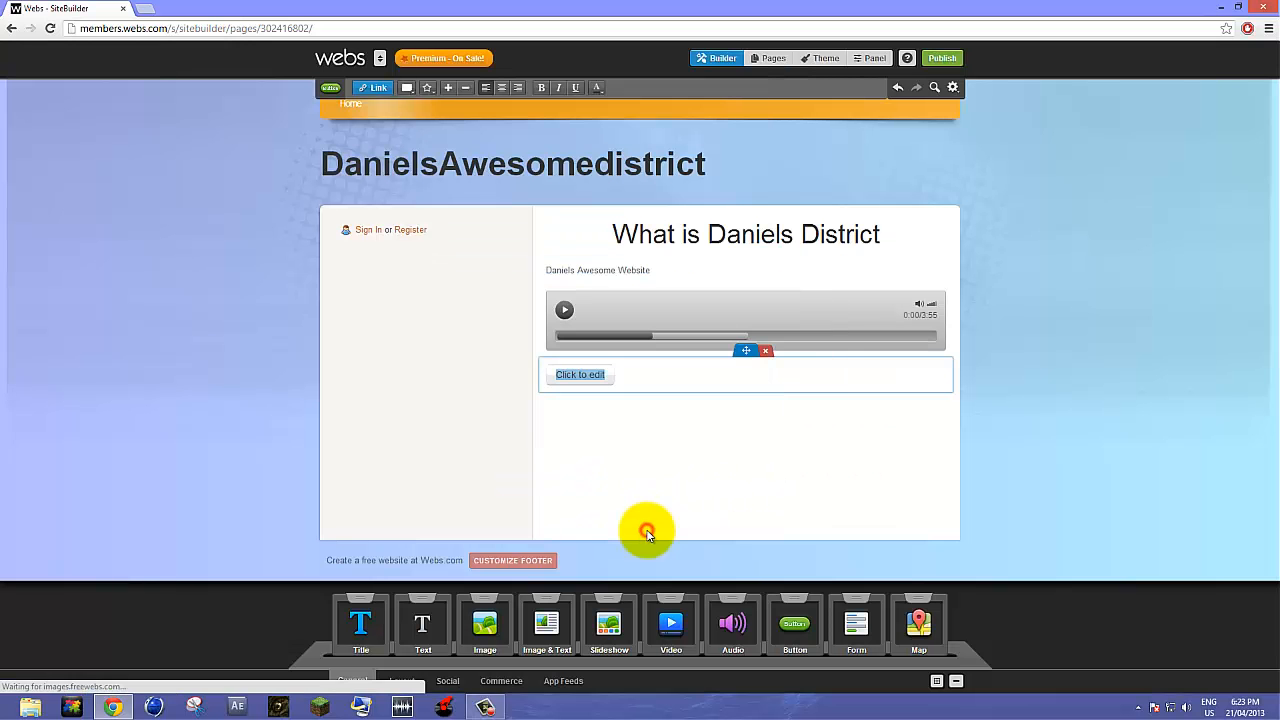
# Label the button below the audio player "Download Song".
pyautogui.click(601, 378)
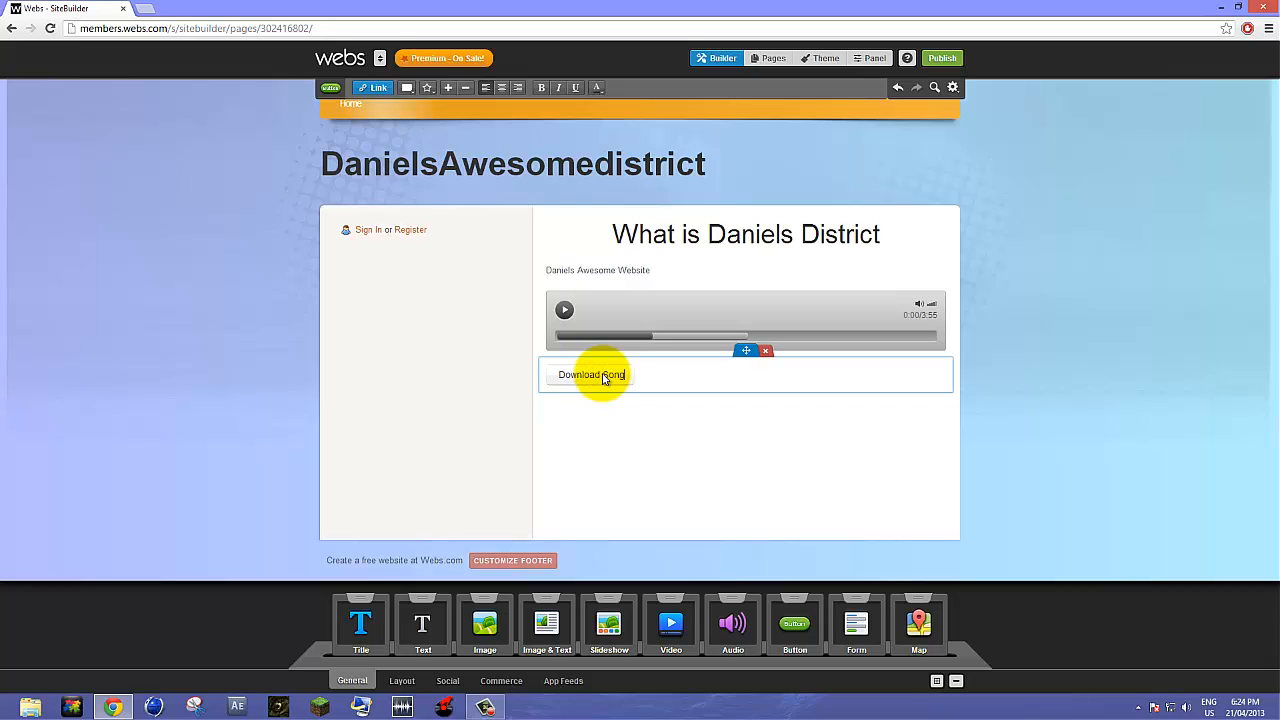
pyautogui.click(647, 489)
pyautogui.click(603, 373)
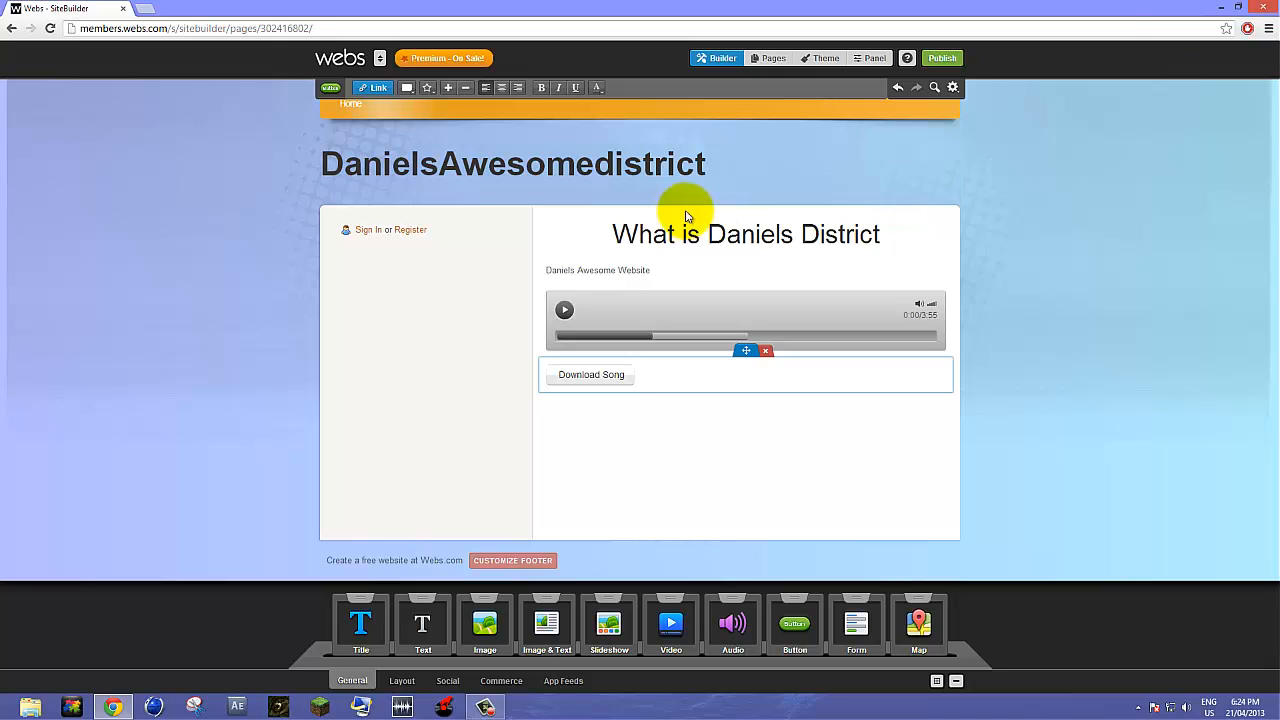
# Publish the website, check its live address from the confirmation dialog, and return to the page editor.
pyautogui.click(940, 58)
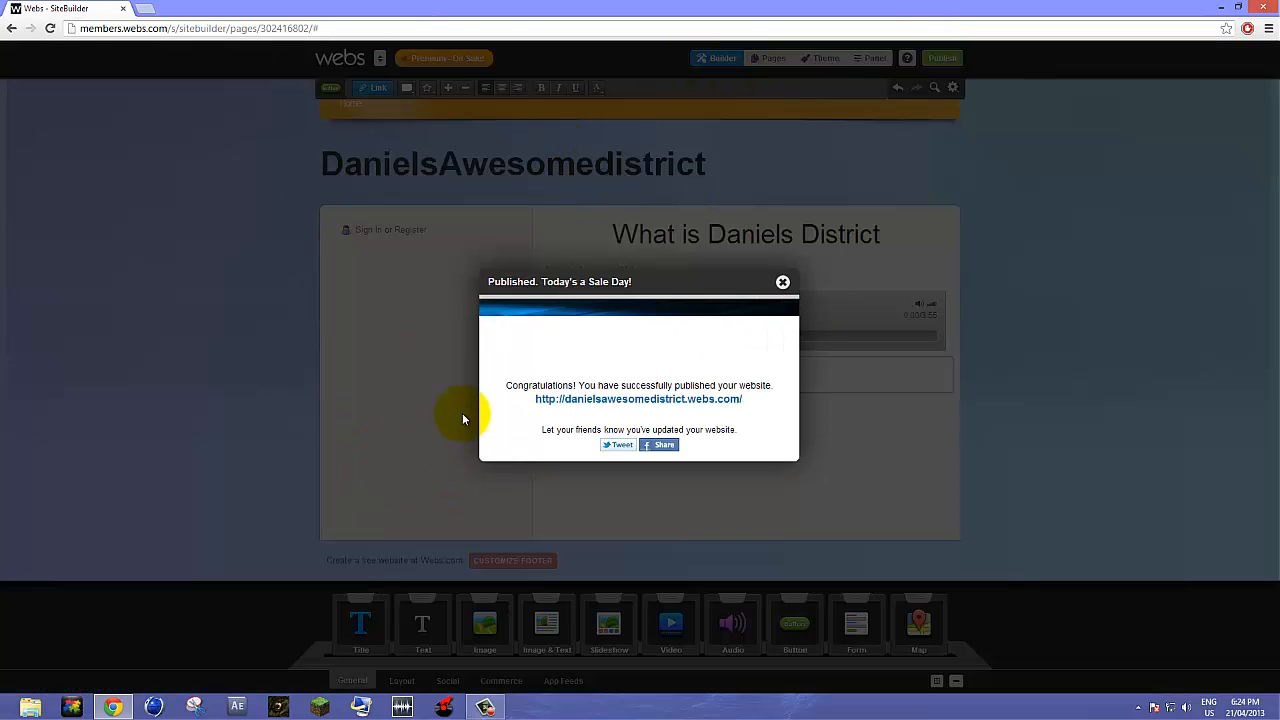
pyautogui.click(636, 399)
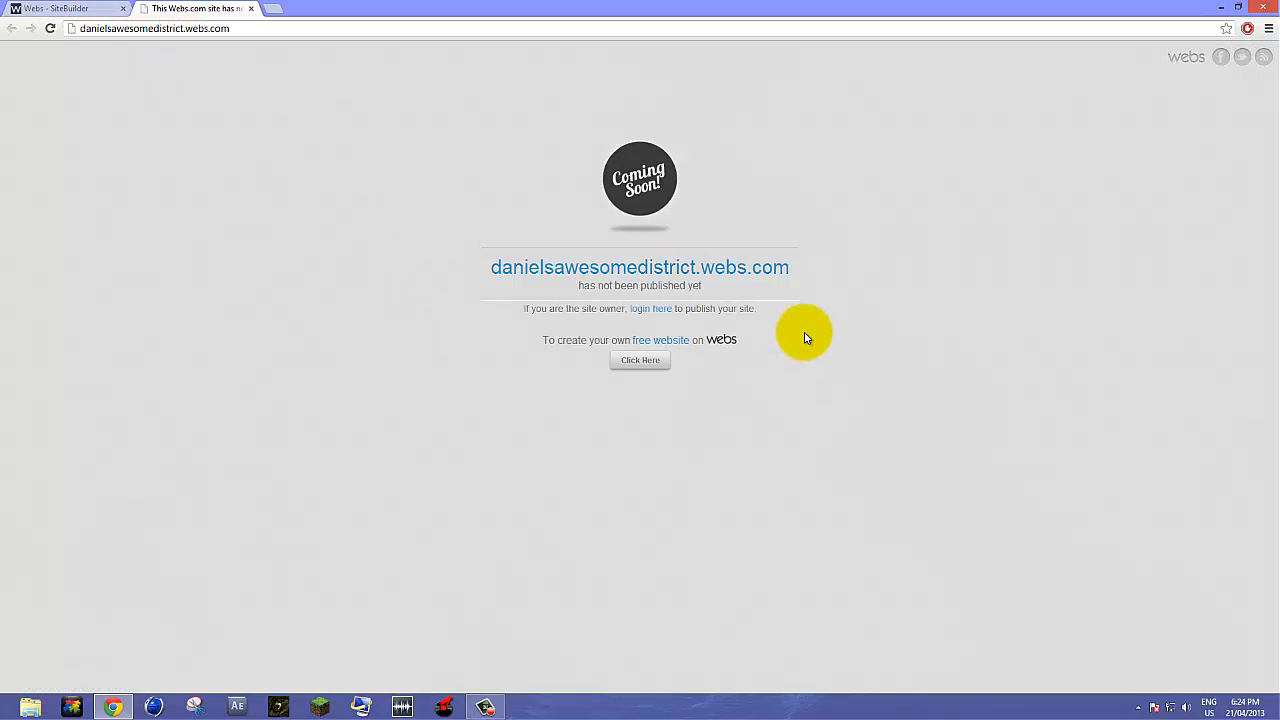
pyautogui.click(251, 8)
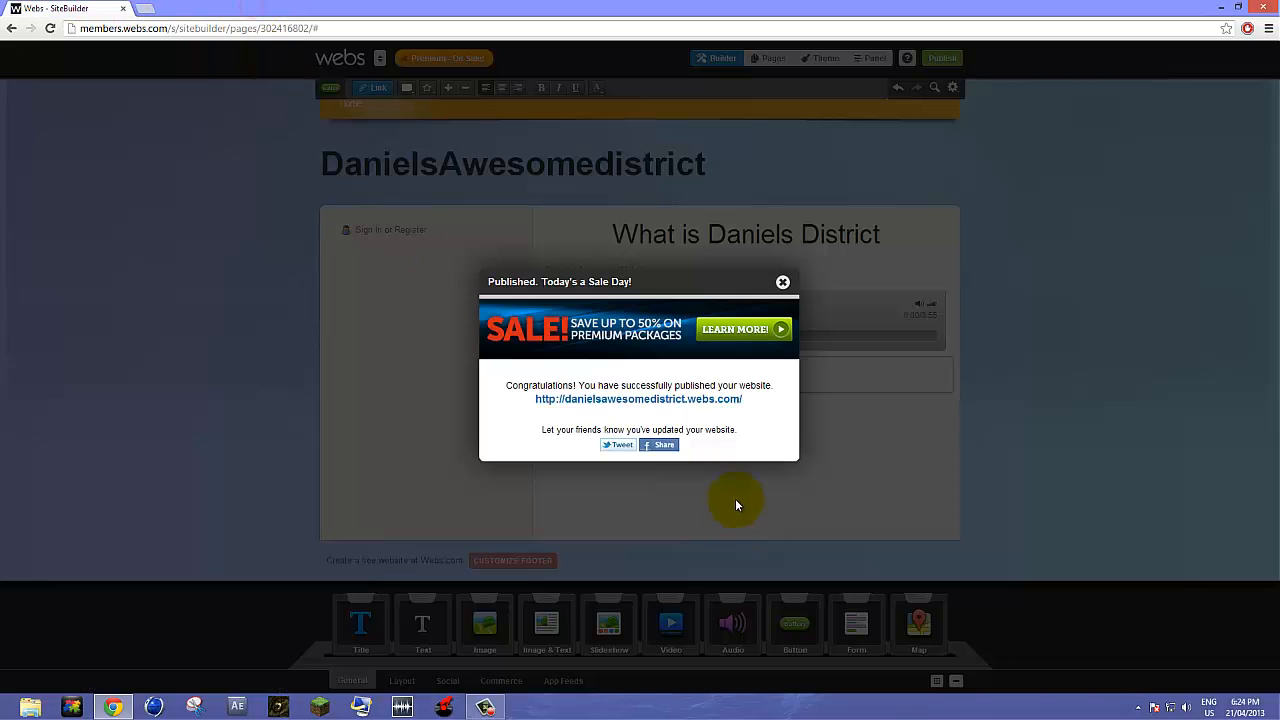
pyautogui.click(783, 284)
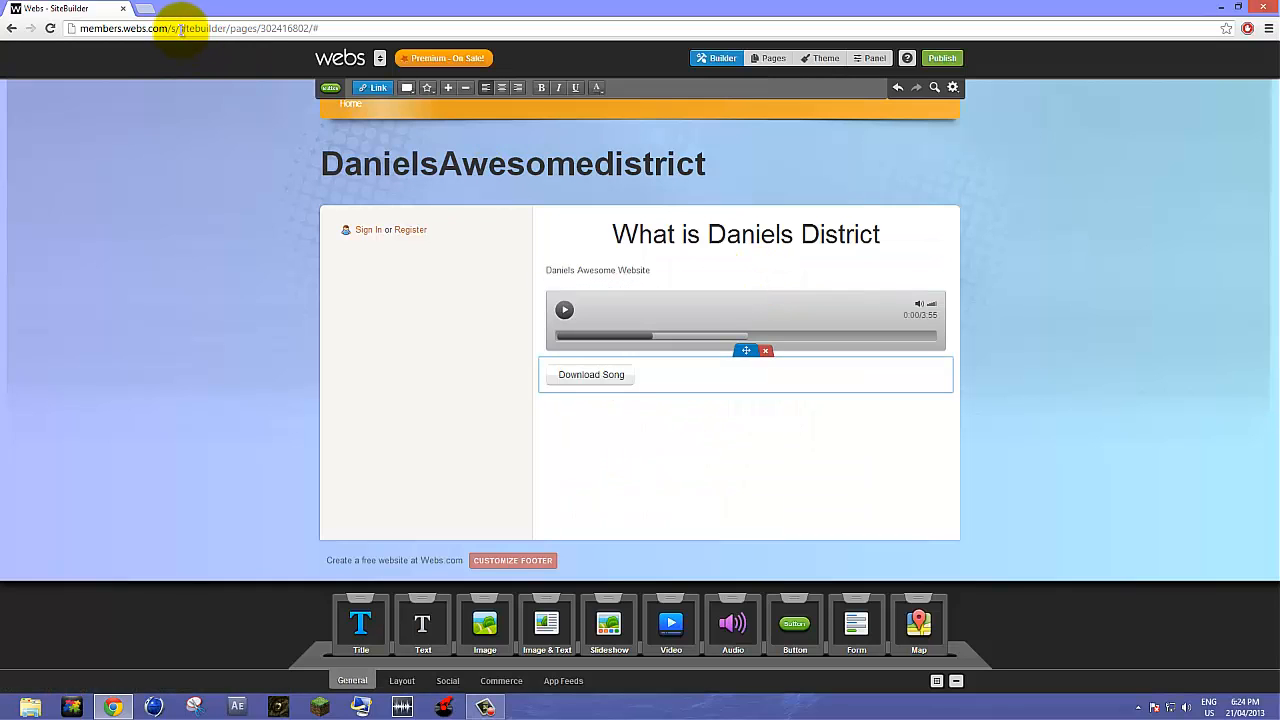
# Visit danielsawesomedistrict.webs.com in a new browser tab to check the live site, and return to the page editor.
pyautogui.click(145, 8)
pyautogui.write('danielsa')
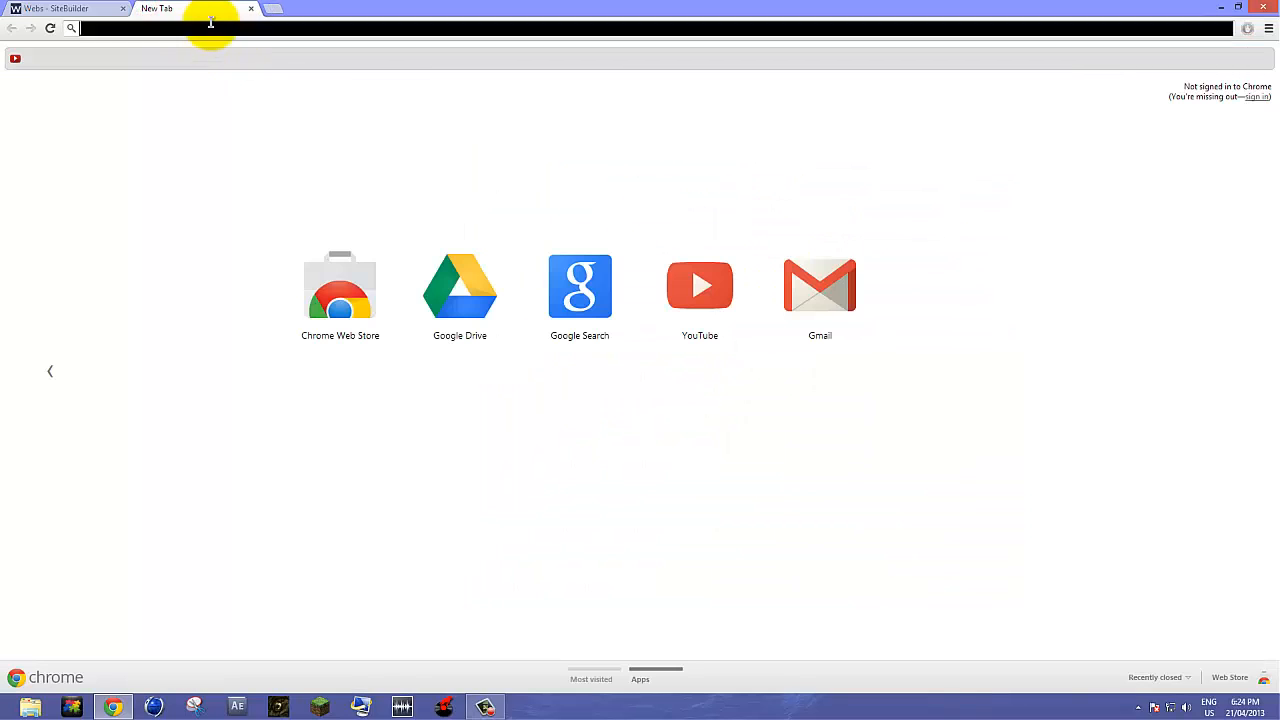
pyautogui.write('w')
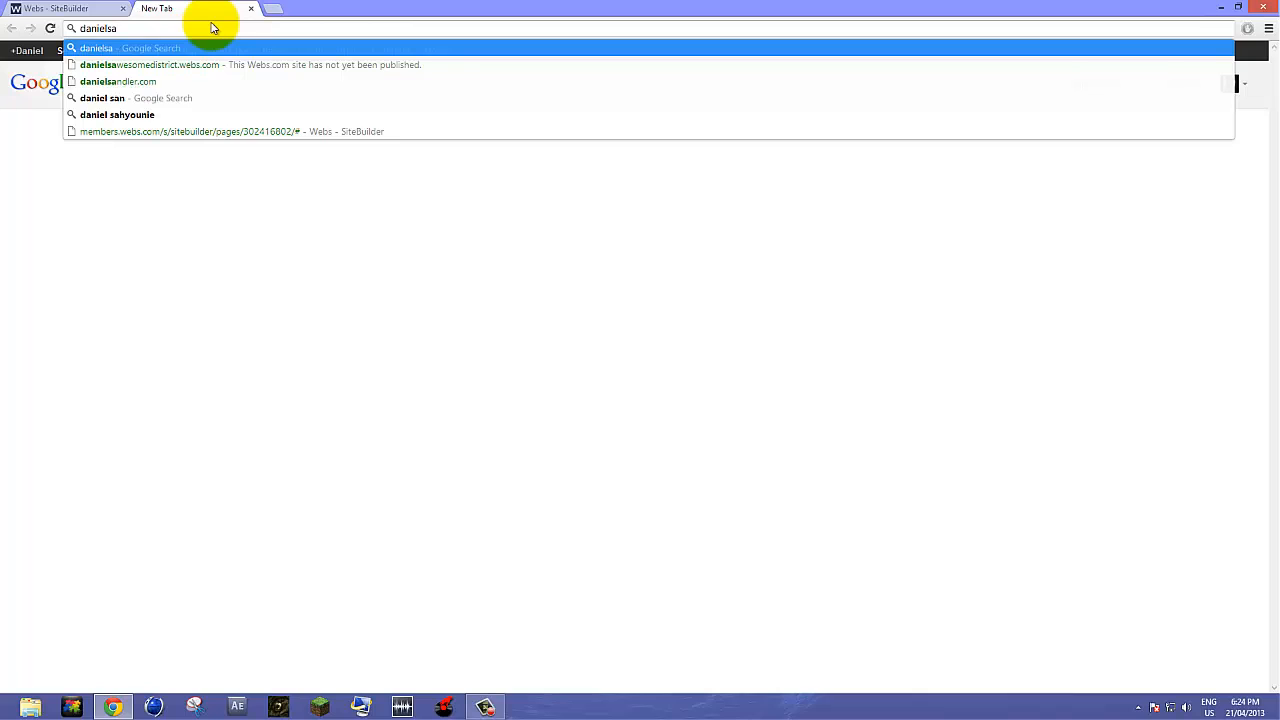
pyautogui.write('esome')
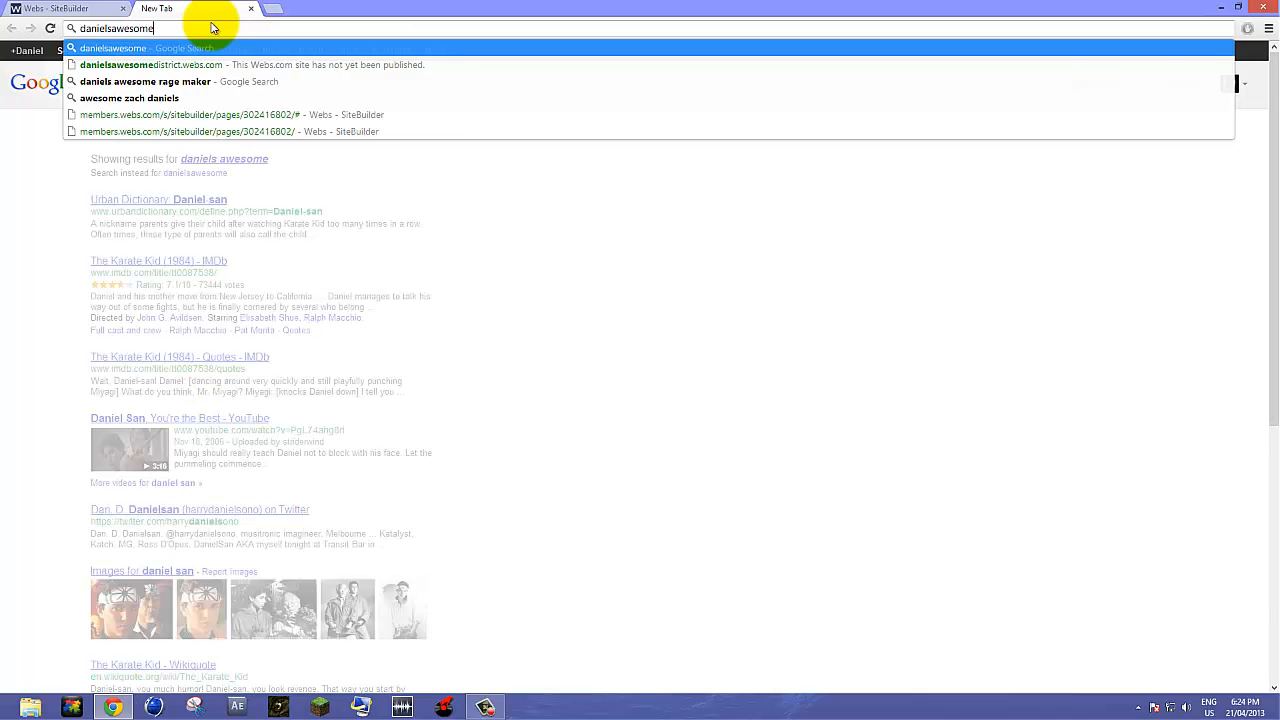
pyautogui.write('dist')
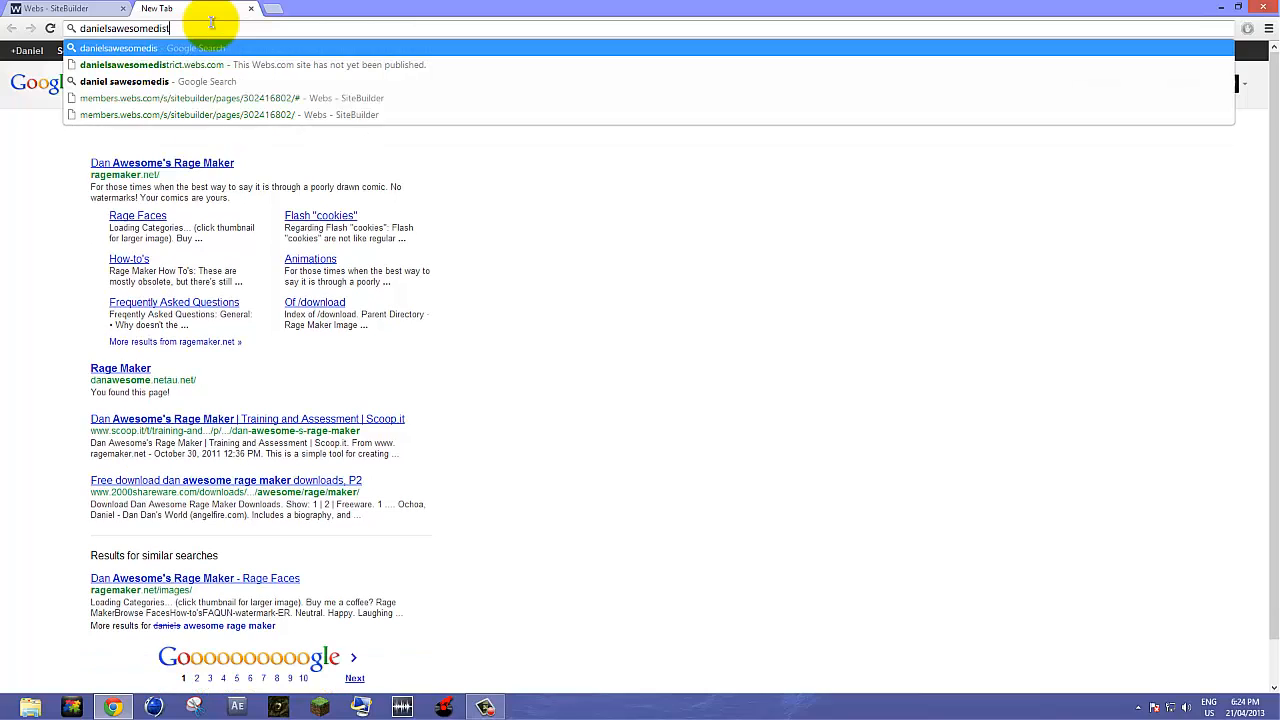
pyautogui.write('rict.webs.com')
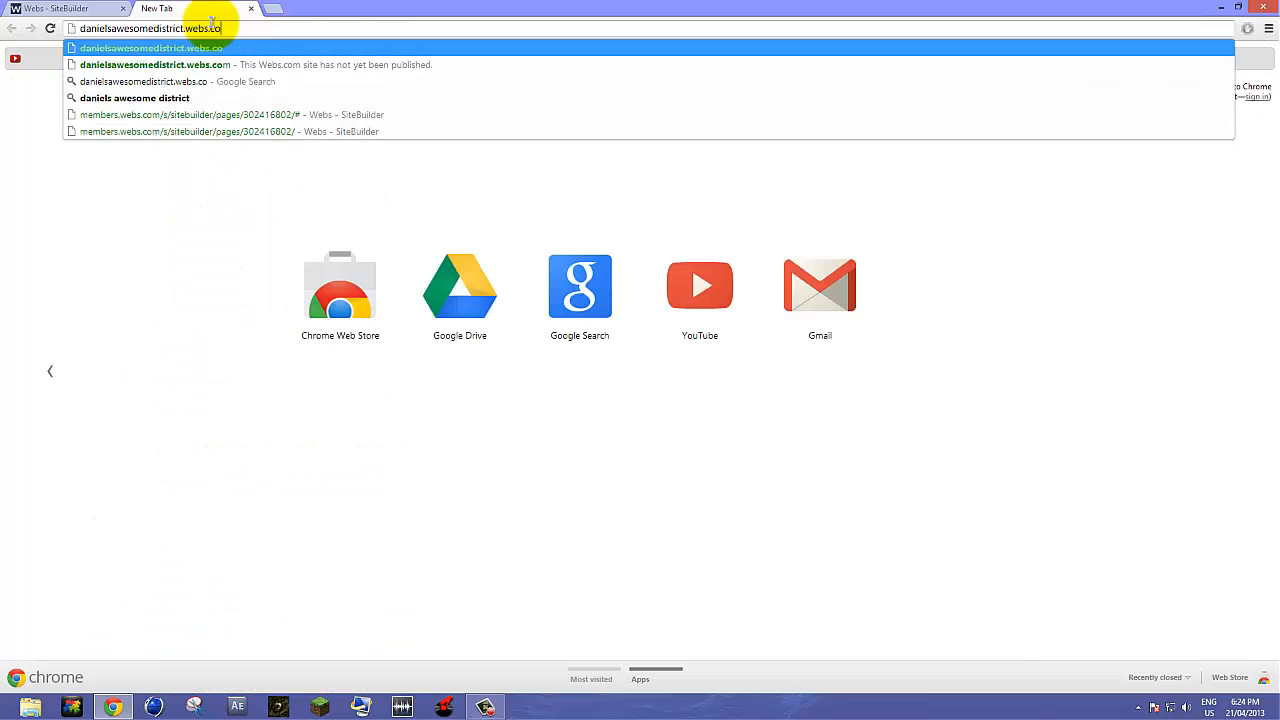
pyautogui.press('Return')
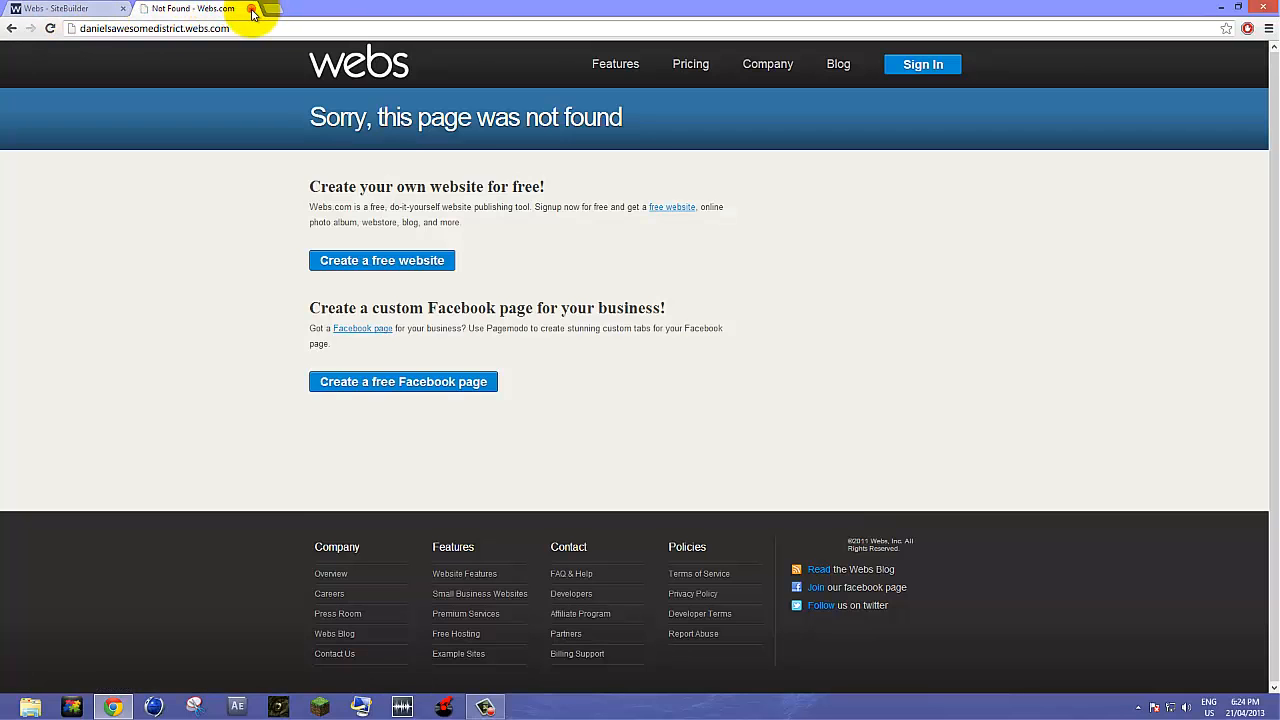
pyautogui.click(252, 9)
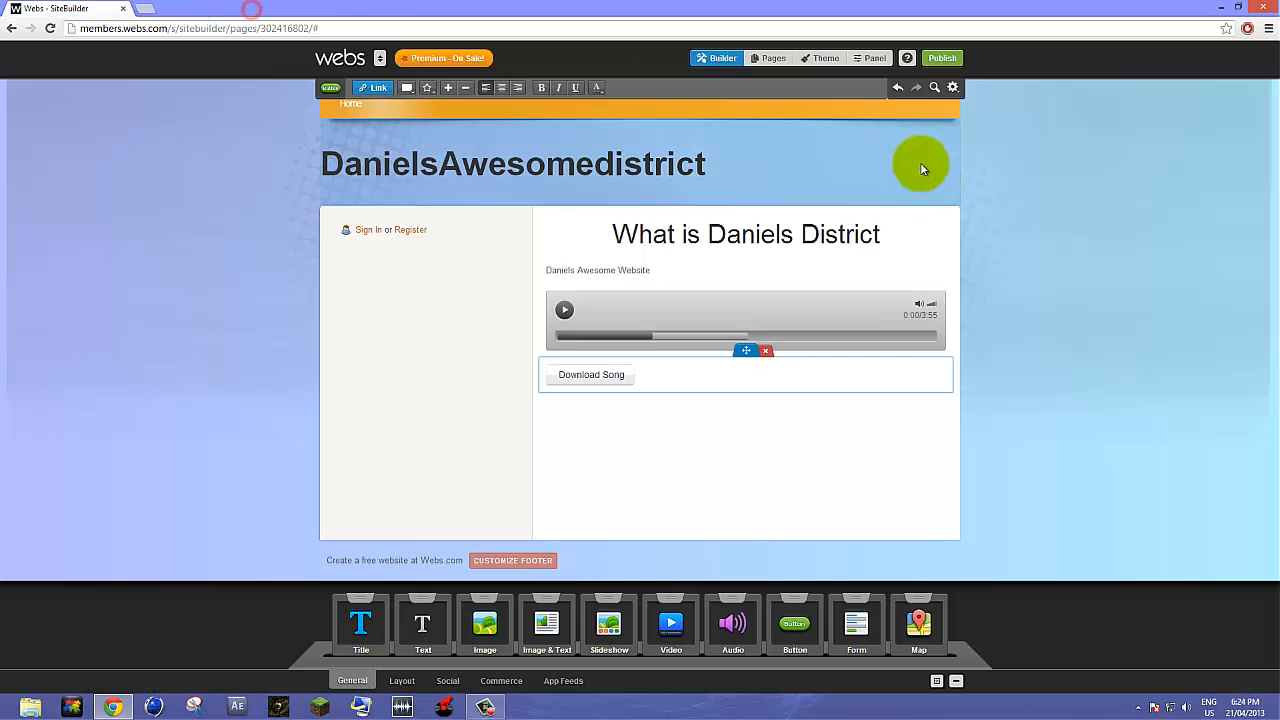
# Publish the website again, check the live site through the link in the confirmation dialog, and return to SiteBuilder.
pyautogui.click(942, 59)
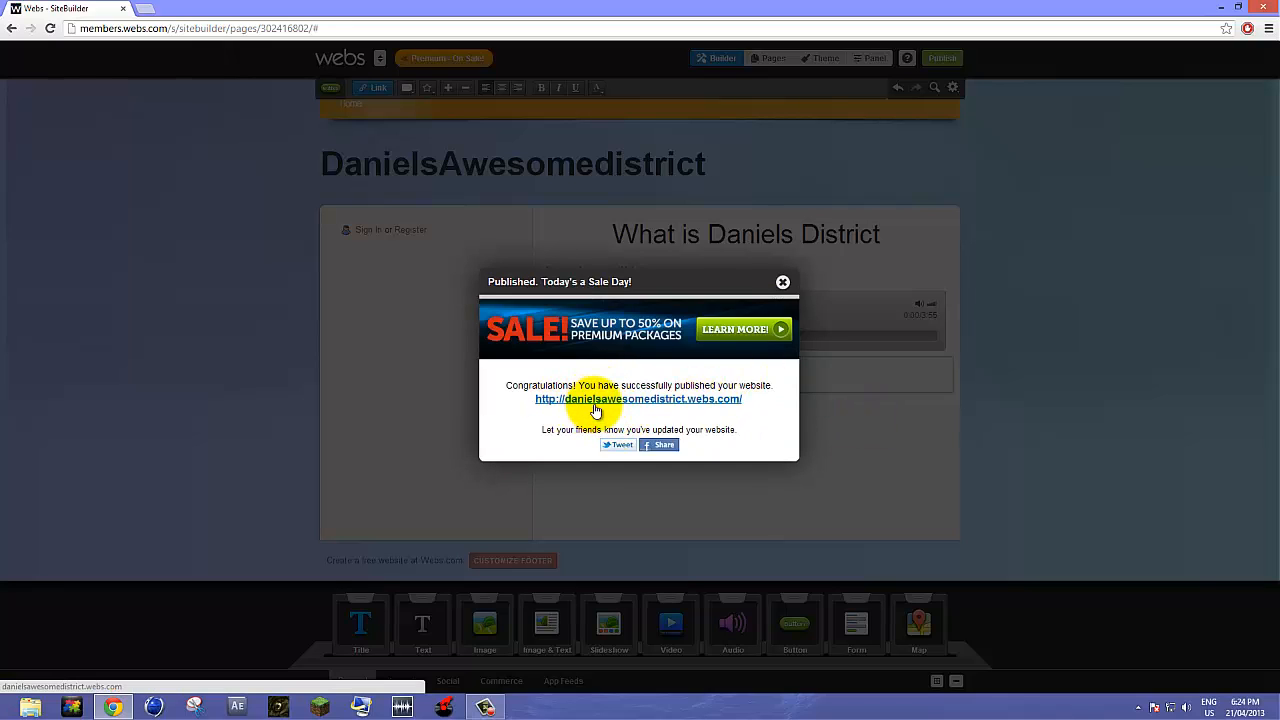
pyautogui.click(662, 400)
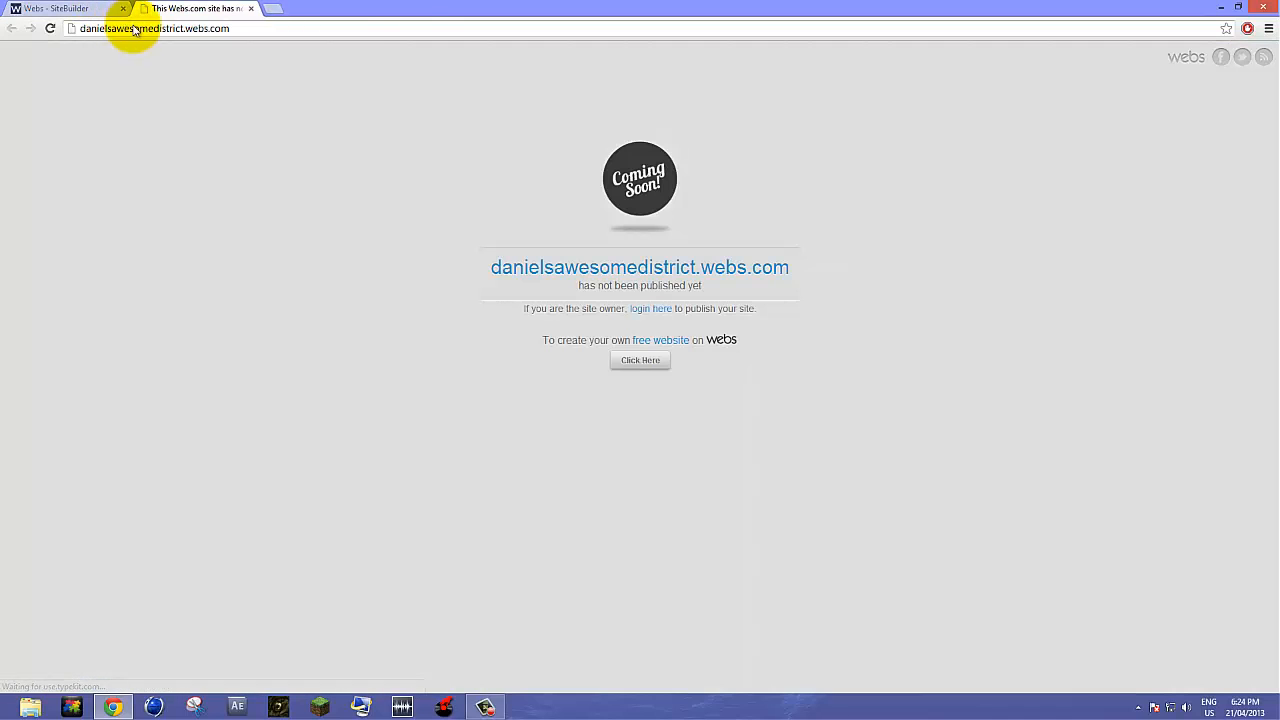
pyautogui.click(254, 8)
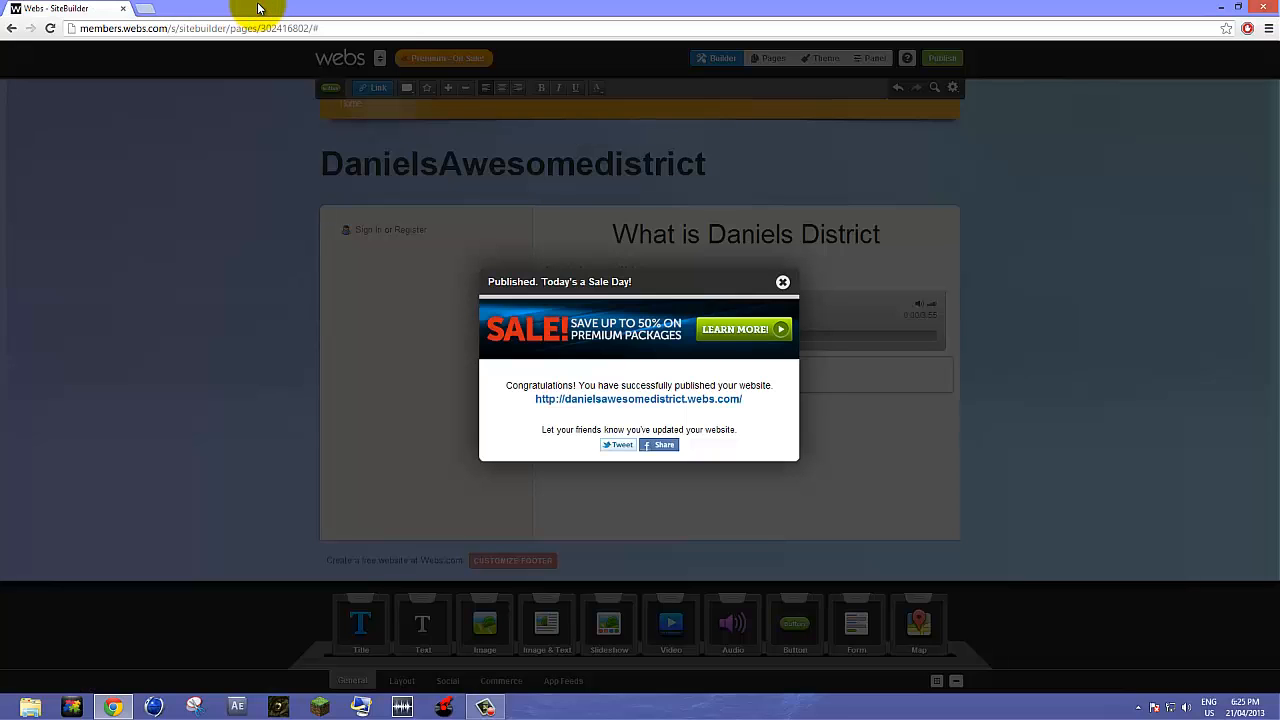